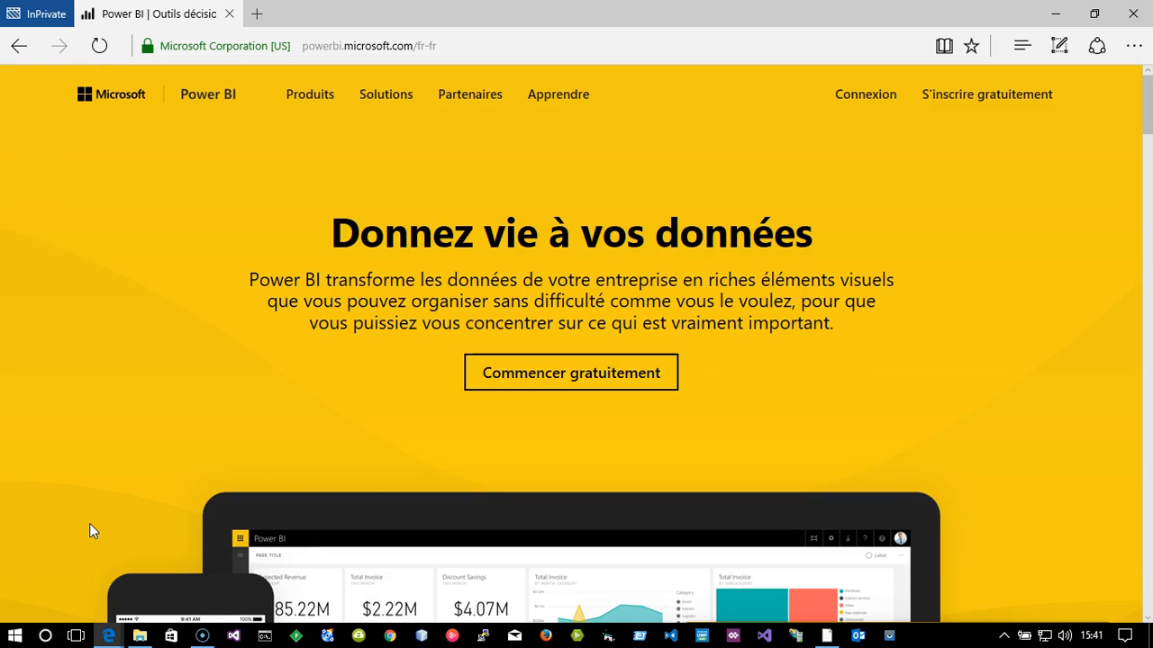
Move the Power BI Desktop shortcut to the desktop's upper-right corner and switch to the already running Power BI Desktop window
mouse_move(283, 108)
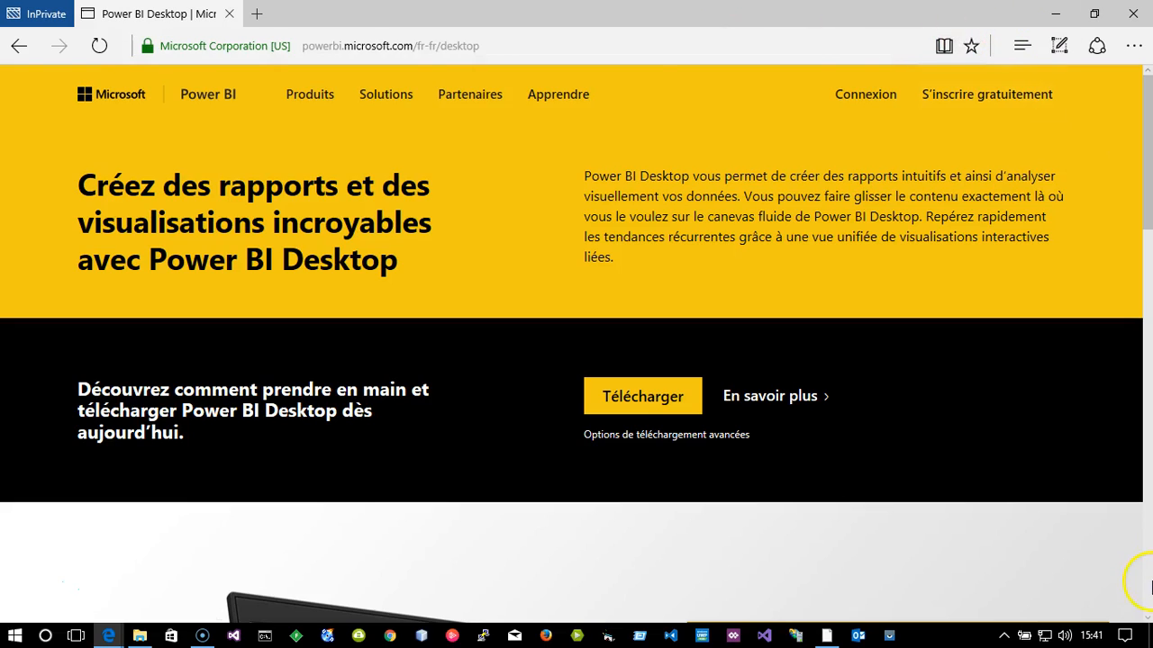
left_click(1148, 636)
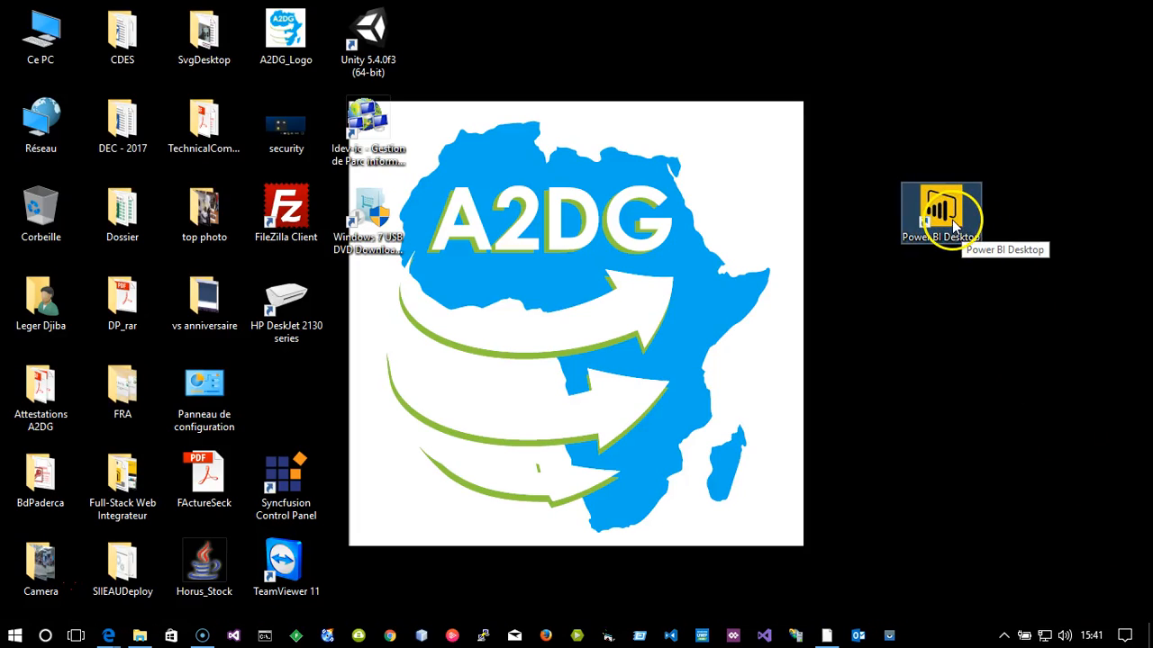
left_click_drag(927, 209, 1012, 60)
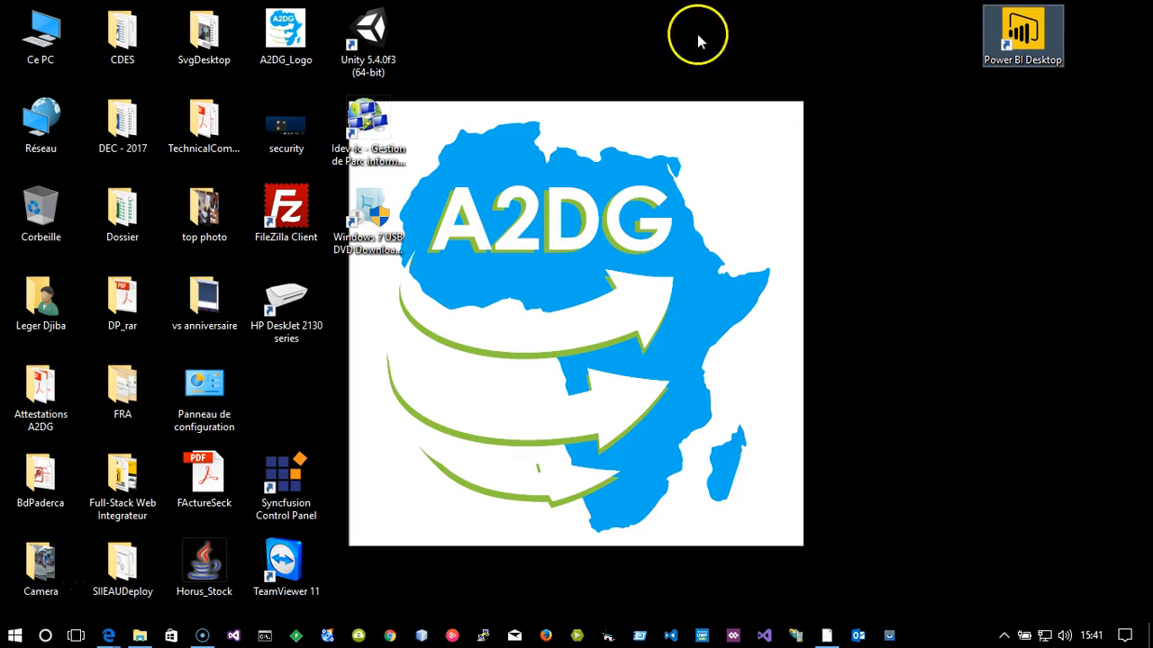
left_click(842, 68)
key("alt+Tab")
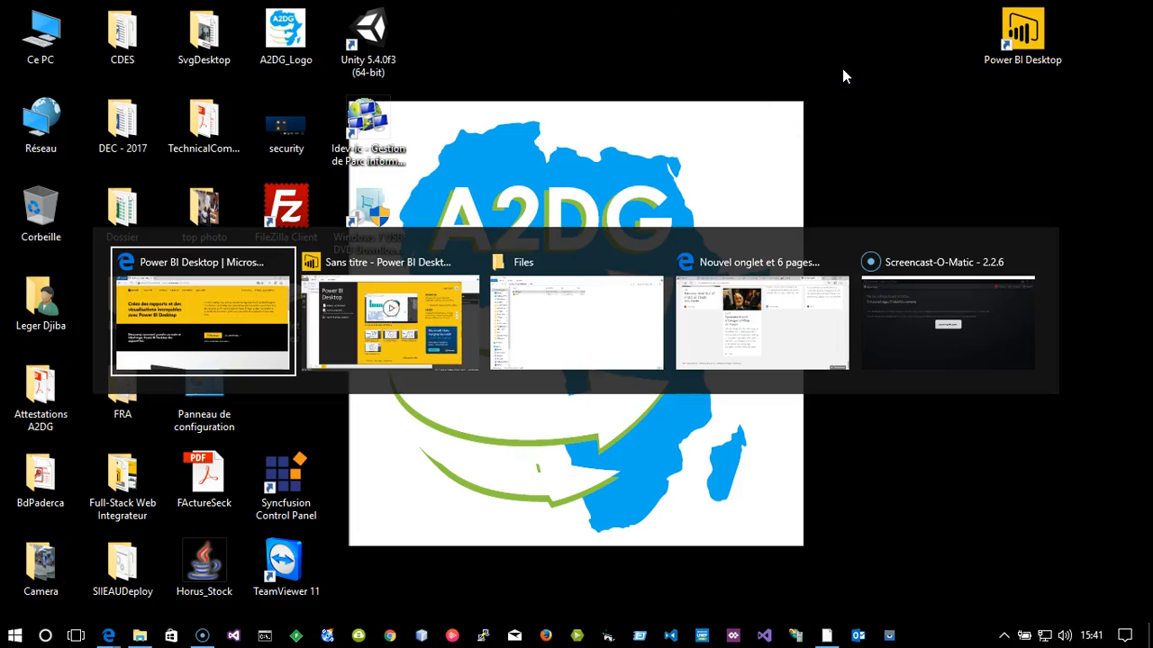
key("alt+Tab")
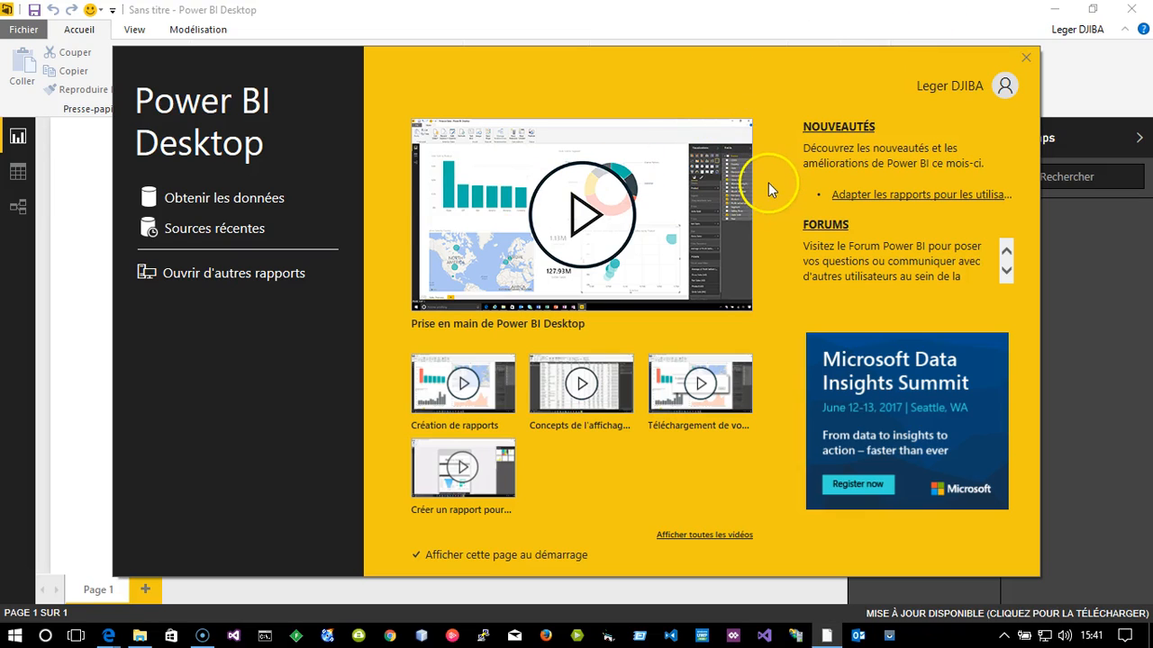
Open the Budgets workbook from the Files folder and examine its Rang, Pays and Budget2015 columns for the first-ranked countries
mouse_move(142, 639)
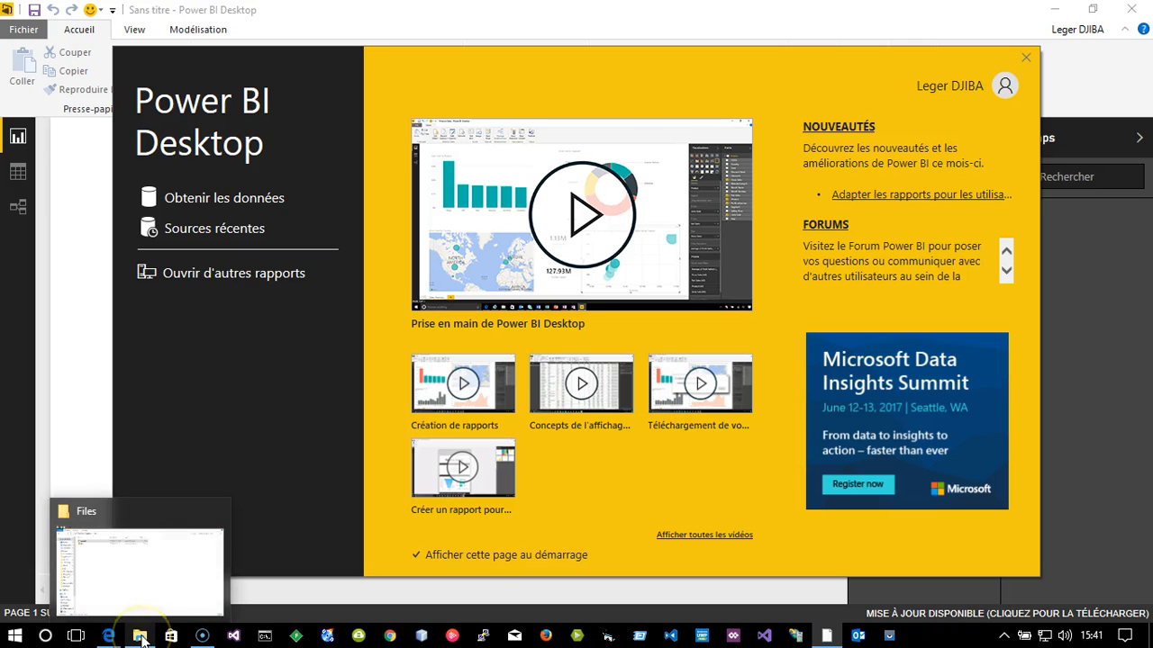
left_click(154, 581)
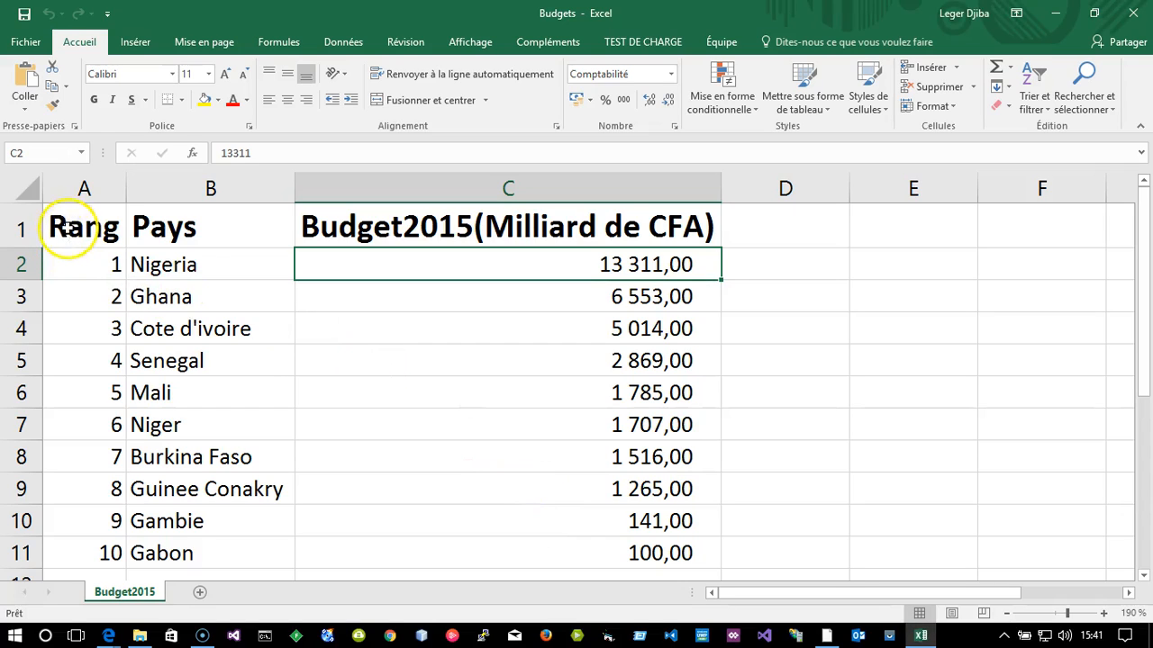
left_click(84, 227)
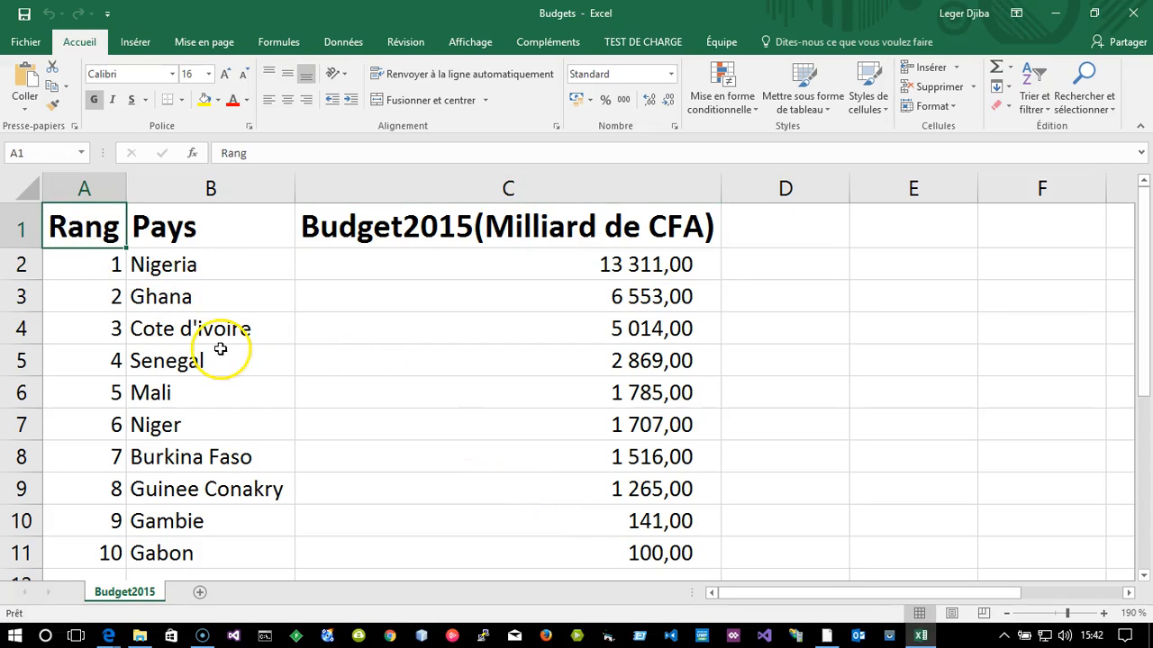
left_click(190, 229)
left_click(415, 226)
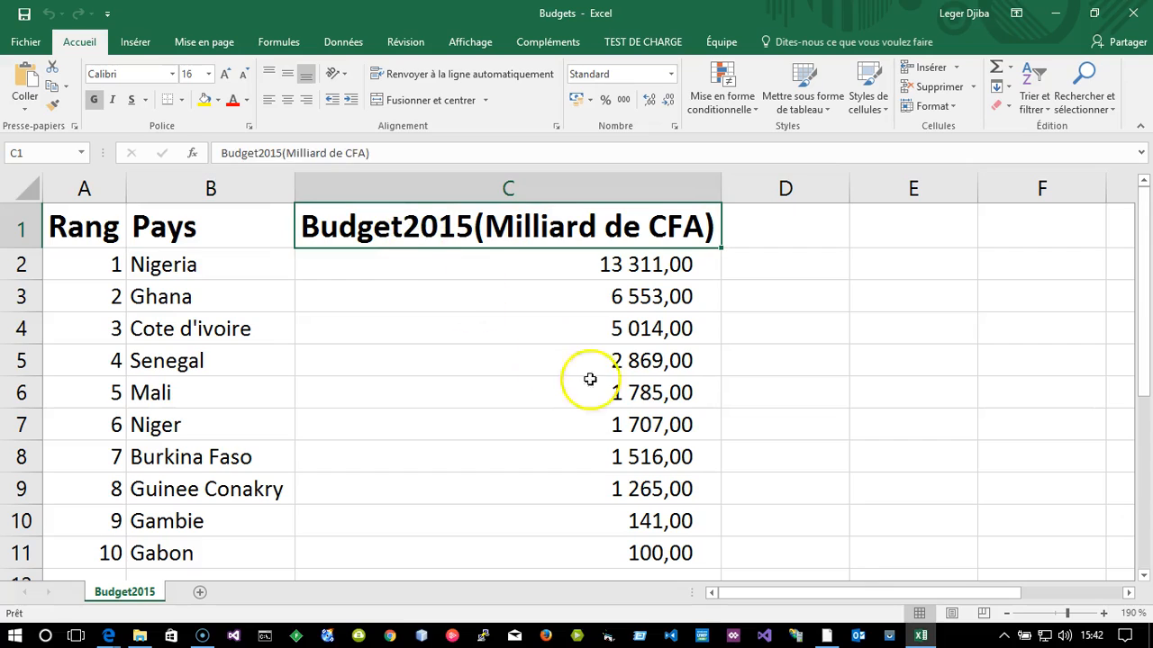
left_click(151, 265)
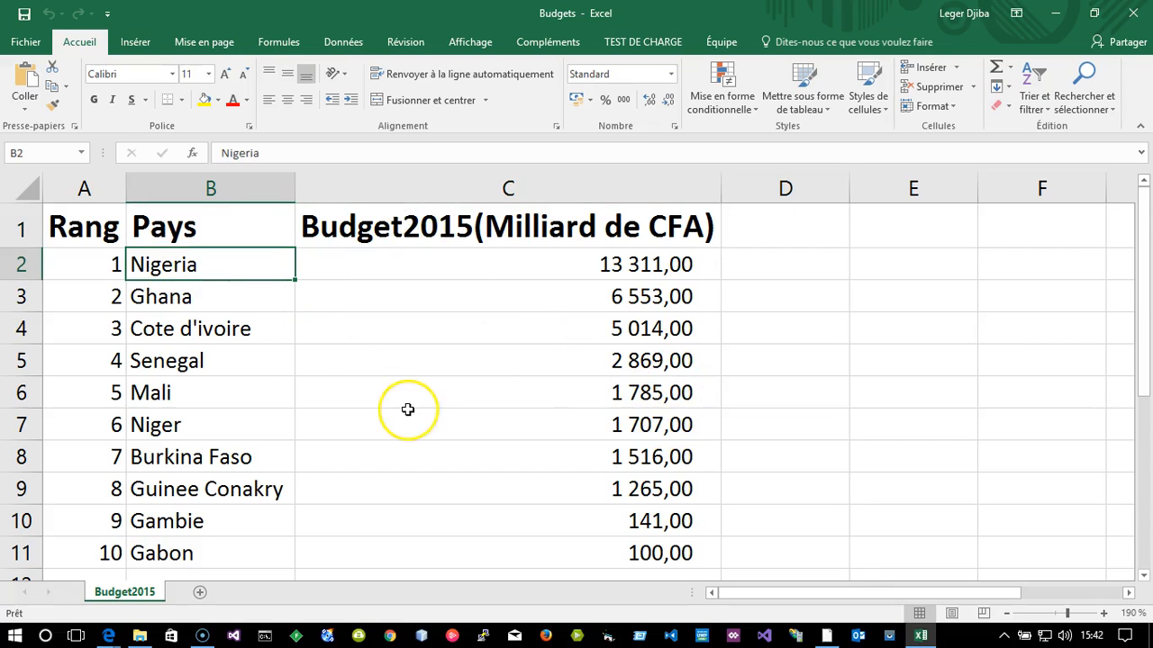
left_click(637, 267)
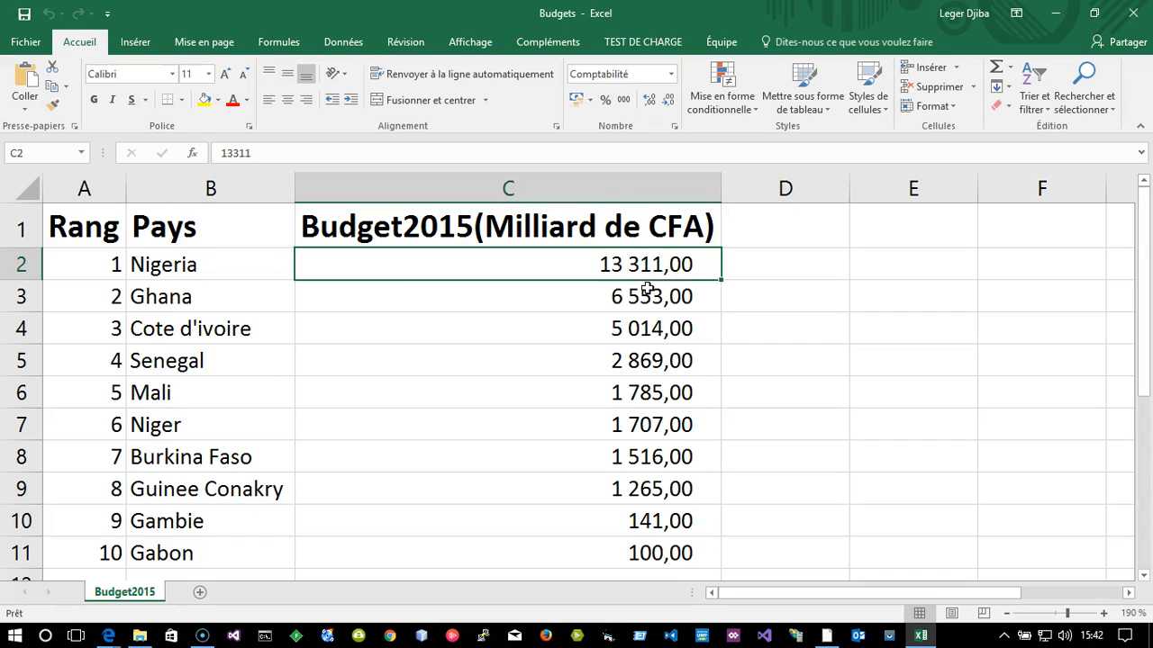
left_click(232, 306)
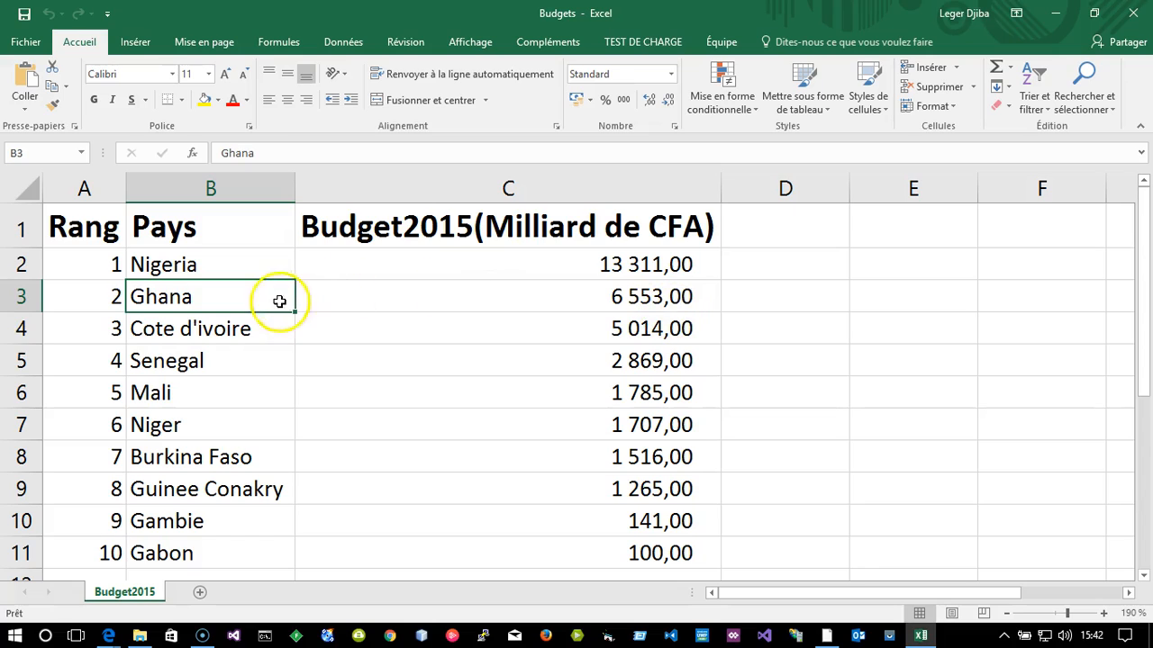
left_click(226, 327)
left_click(651, 337)
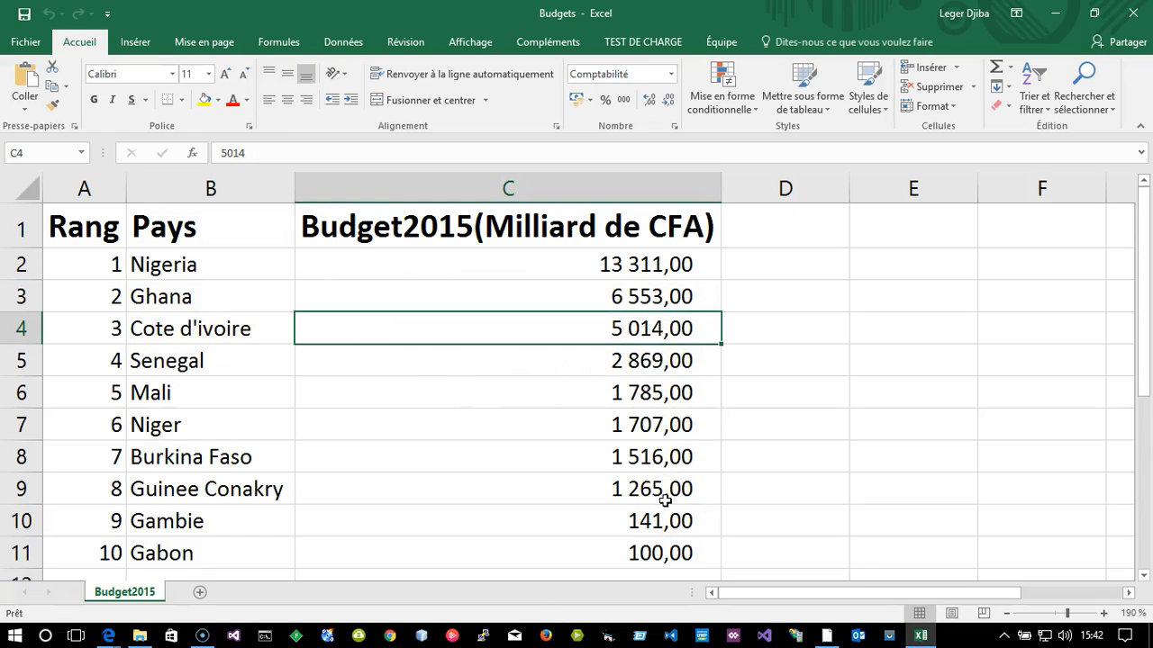
left_click(188, 365)
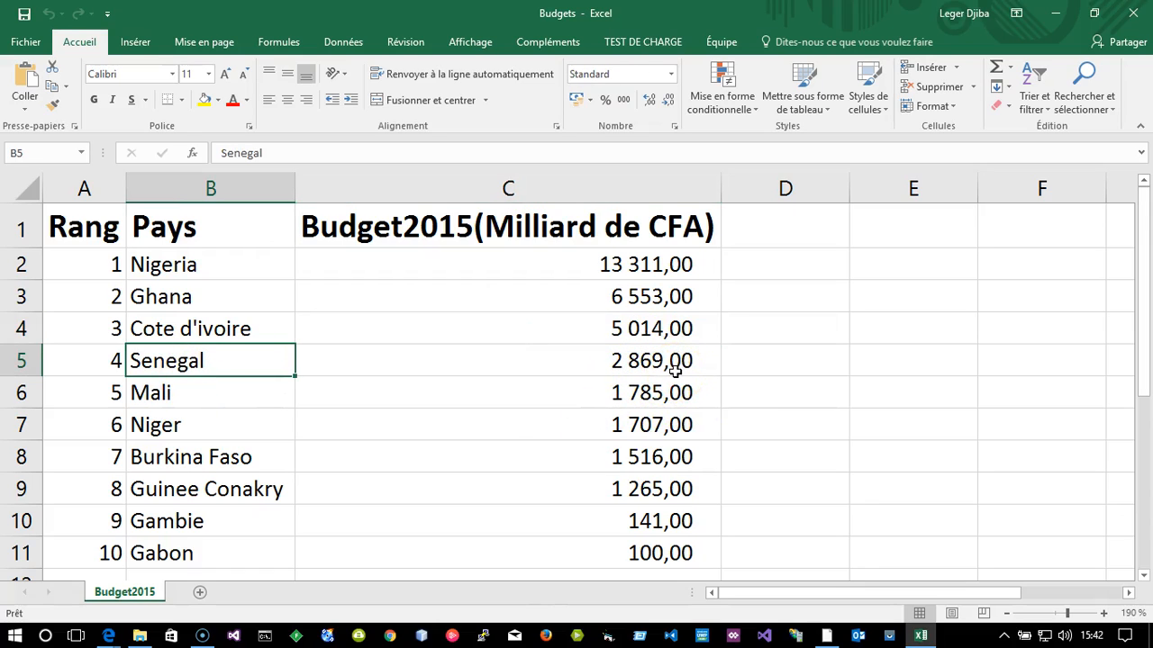
Close the Budgets workbook, return to Power BI Desktop and dismiss its start screen
left_click(1127, 13)
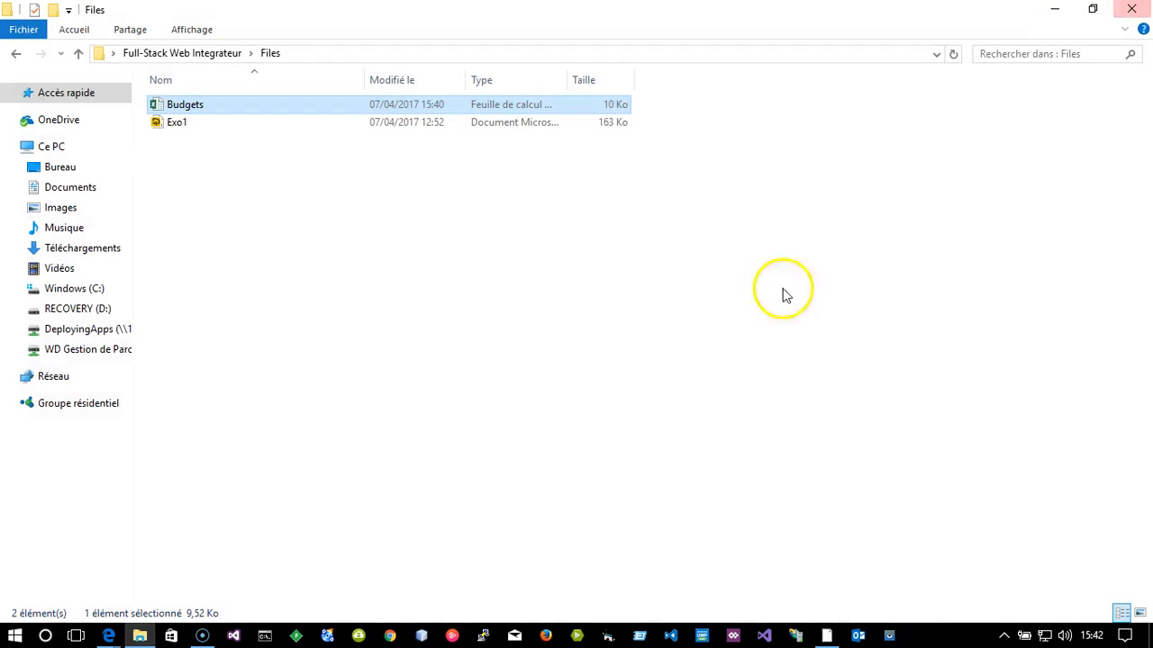
left_click(1053, 13)
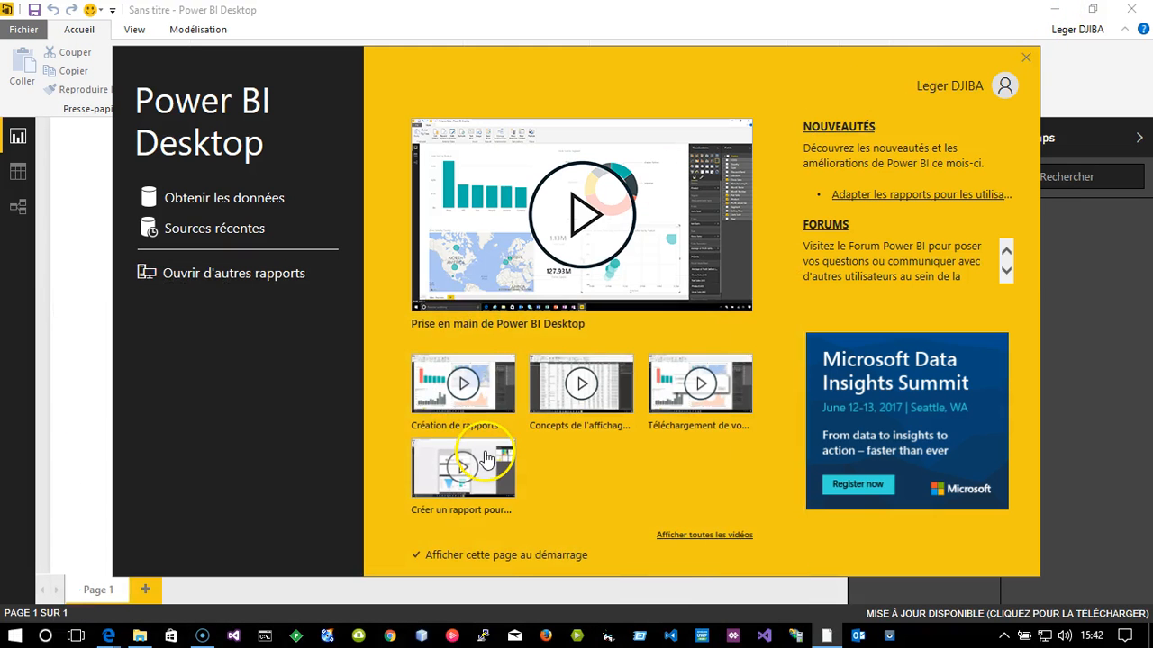
left_click(1025, 58)
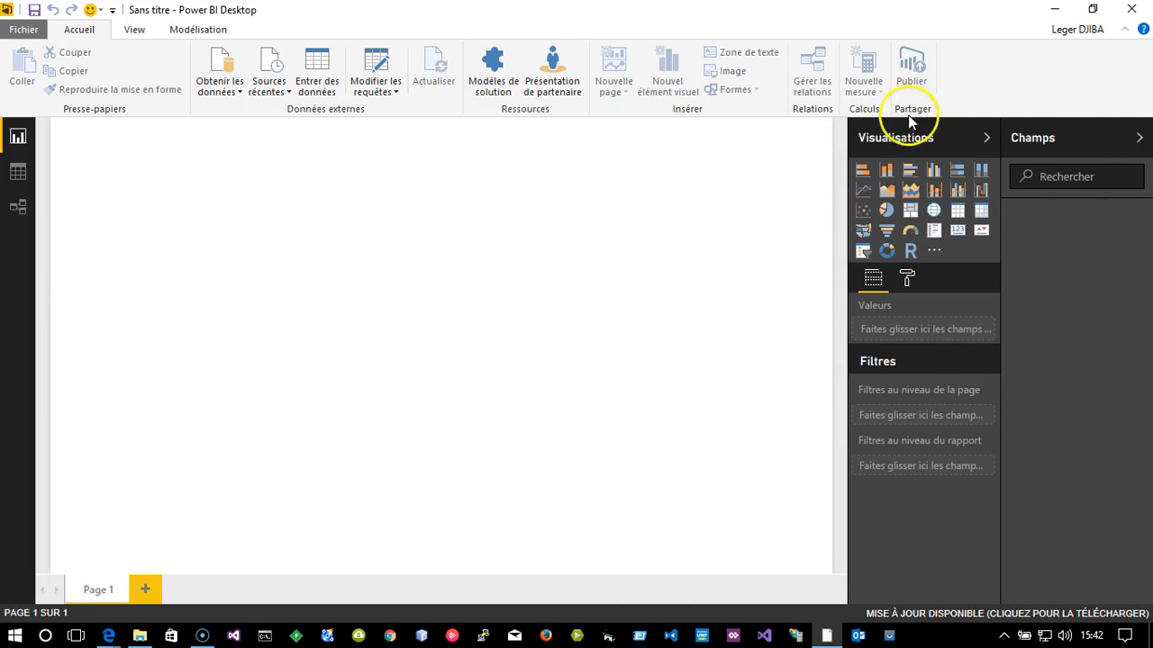
Collapse the Visualisations and Champs panes and expand both again
left_click(987, 140)
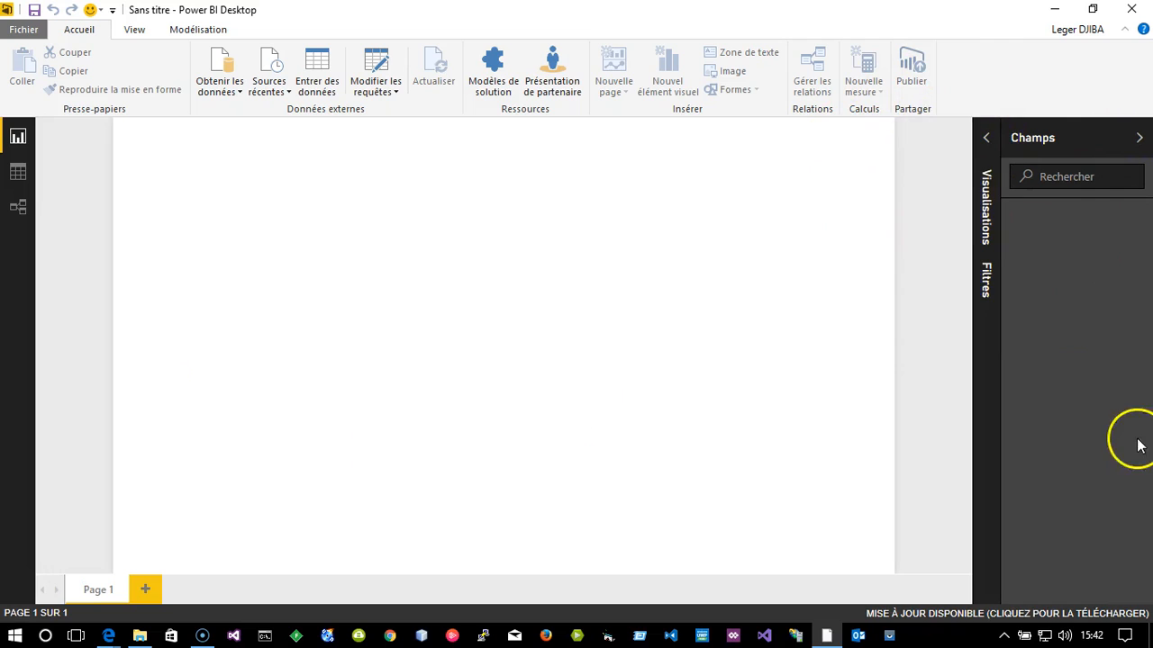
left_click(1140, 140)
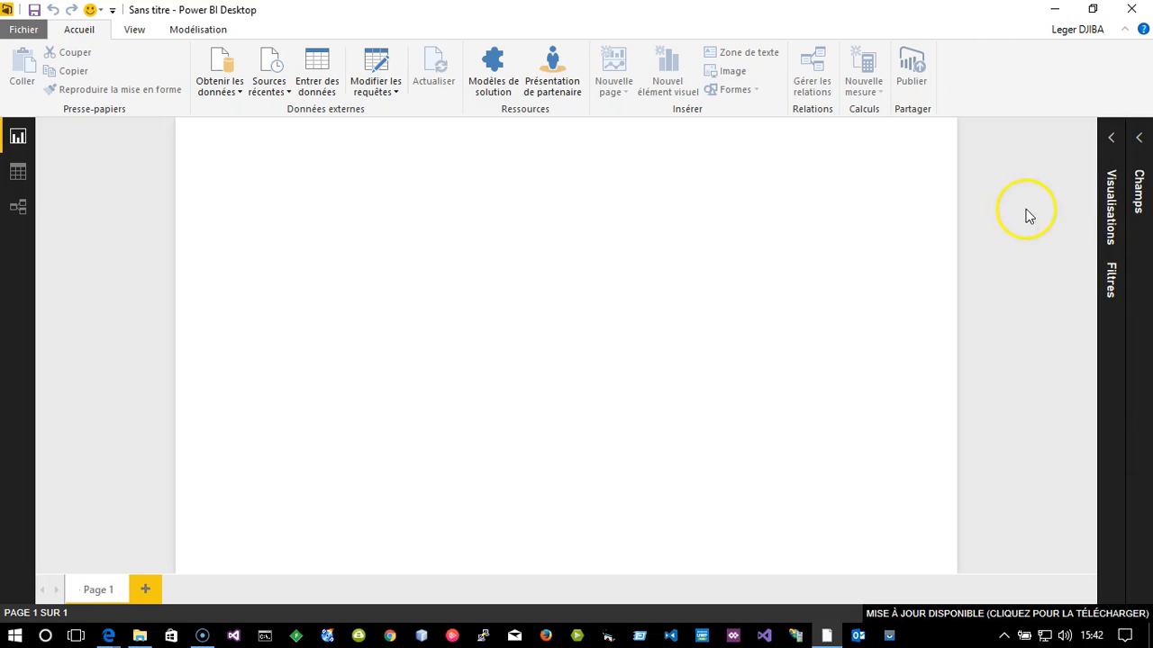
left_click(1111, 139)
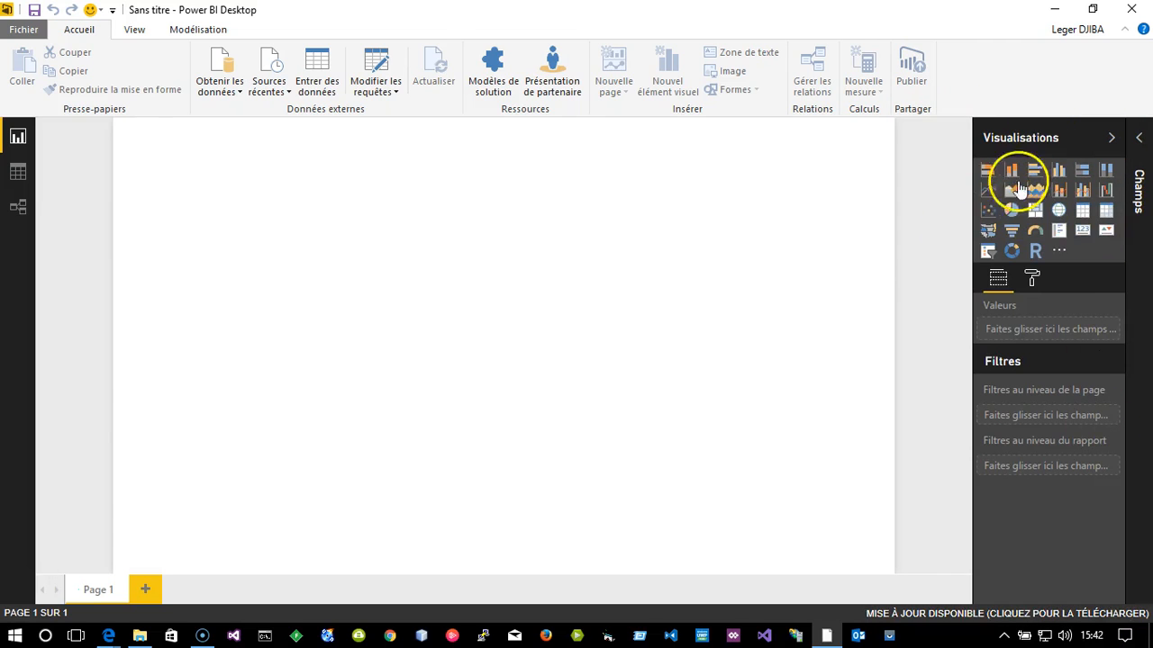
left_click(1142, 140)
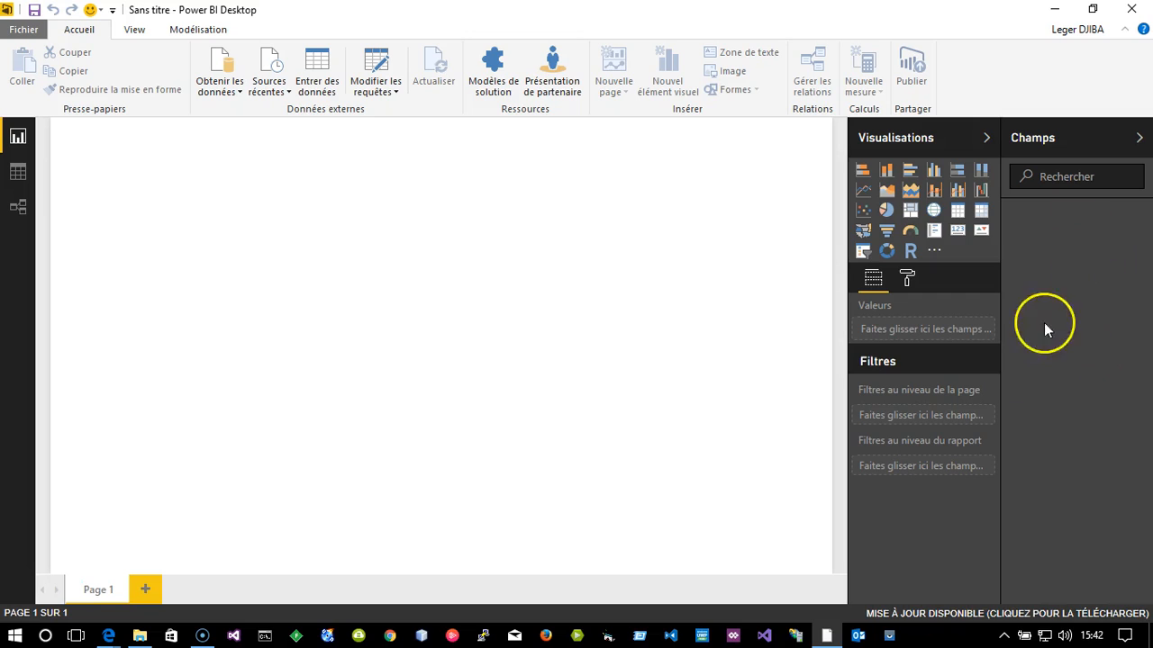
Look at the data view and the relationships view, and return to the report view
left_click(18, 178)
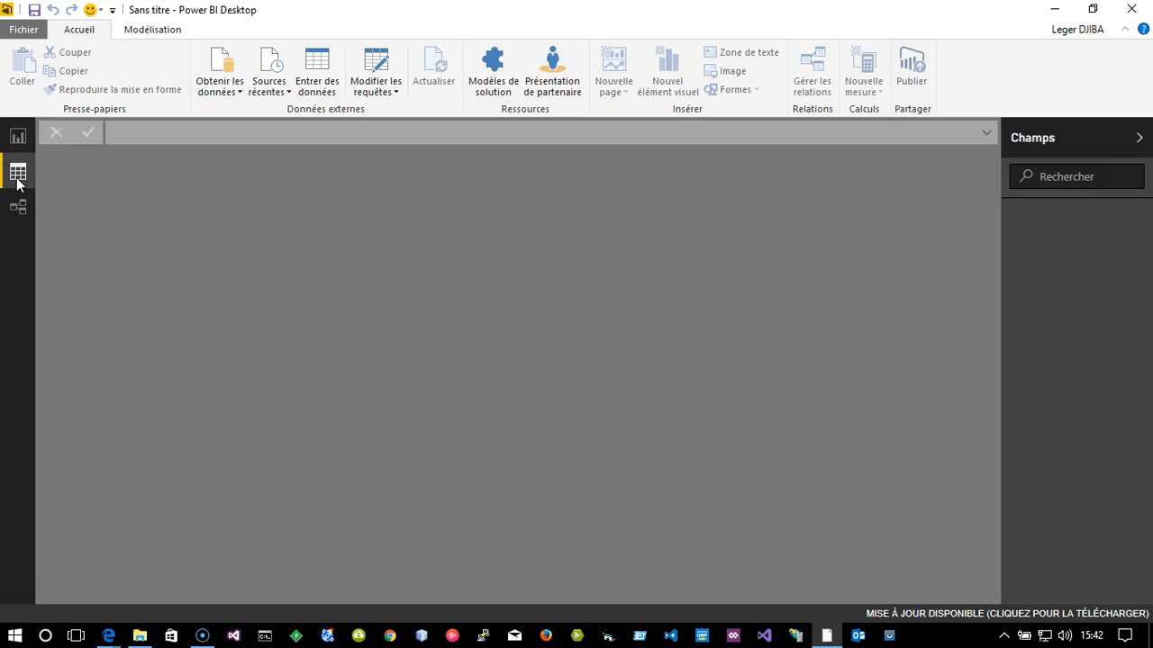
left_click(20, 207)
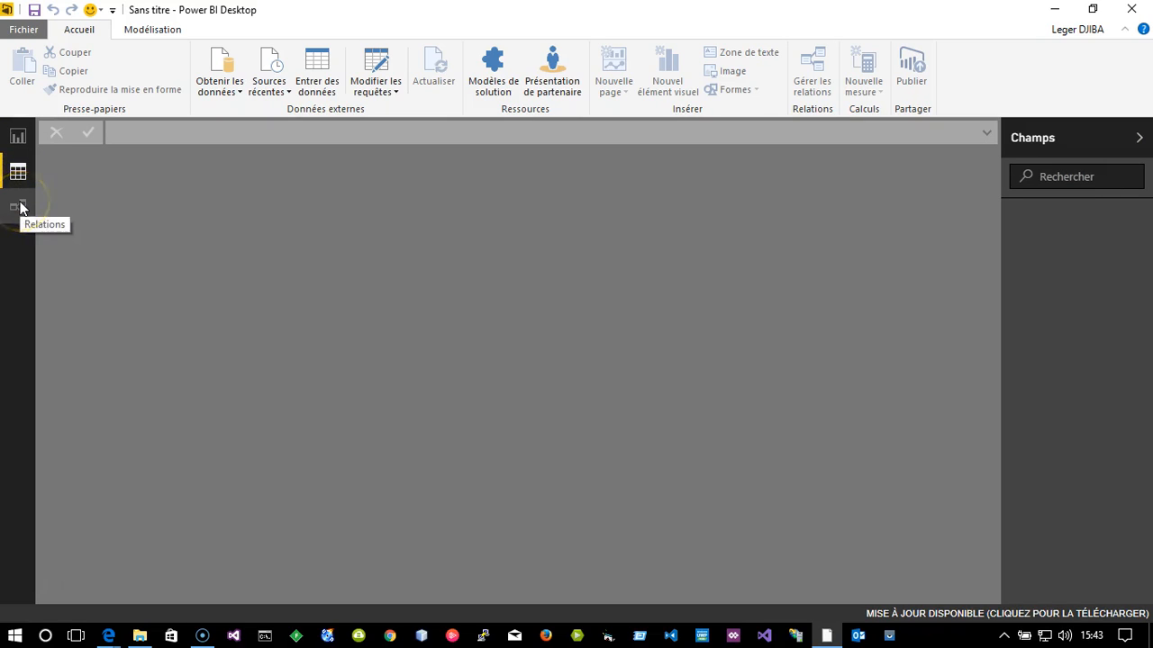
left_click(20, 206)
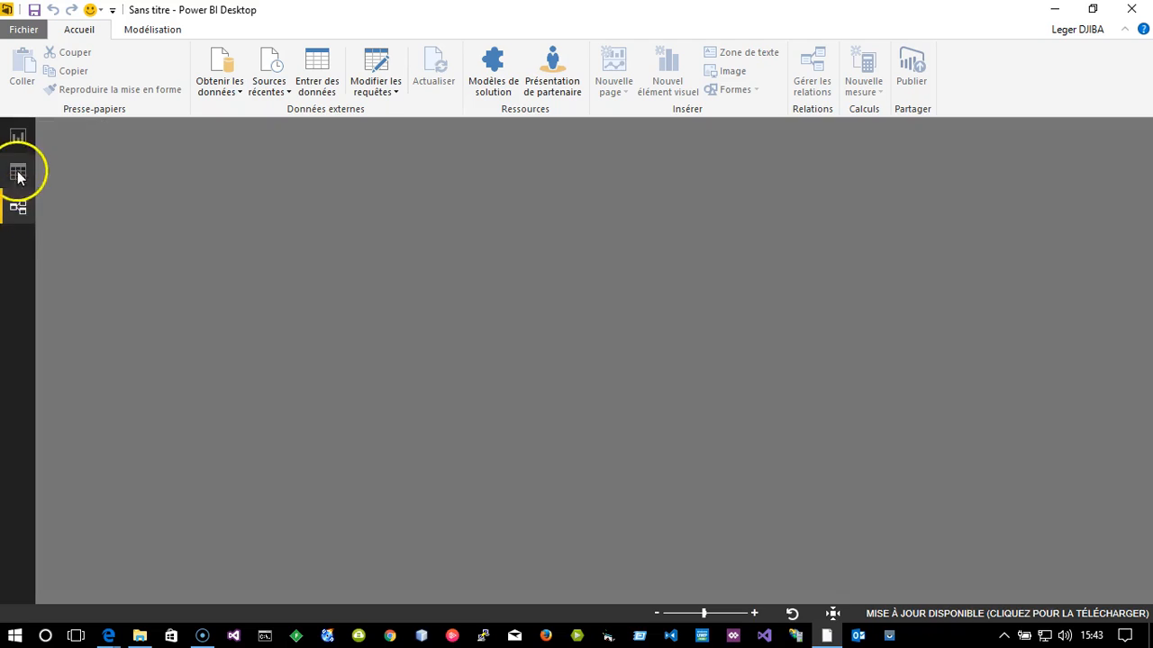
left_click(19, 136)
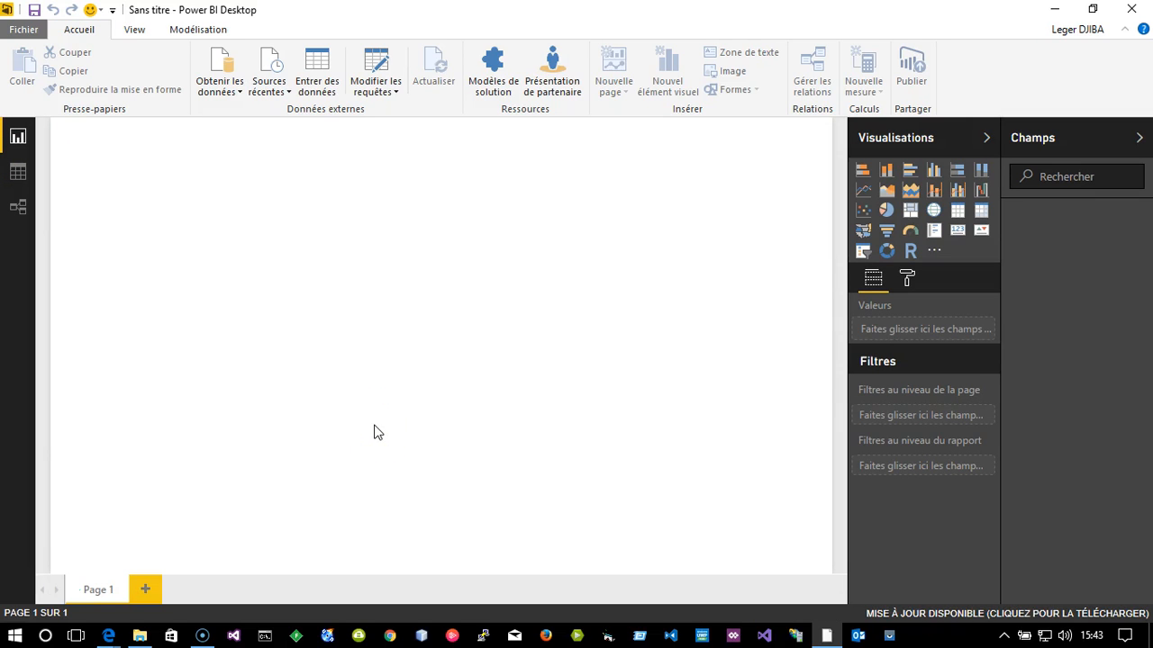
Start Get Data, look through the source categories Fichier, Base de données, Azure, Services en ligne and Autre, and select Excel among all sources
left_click(216, 67)
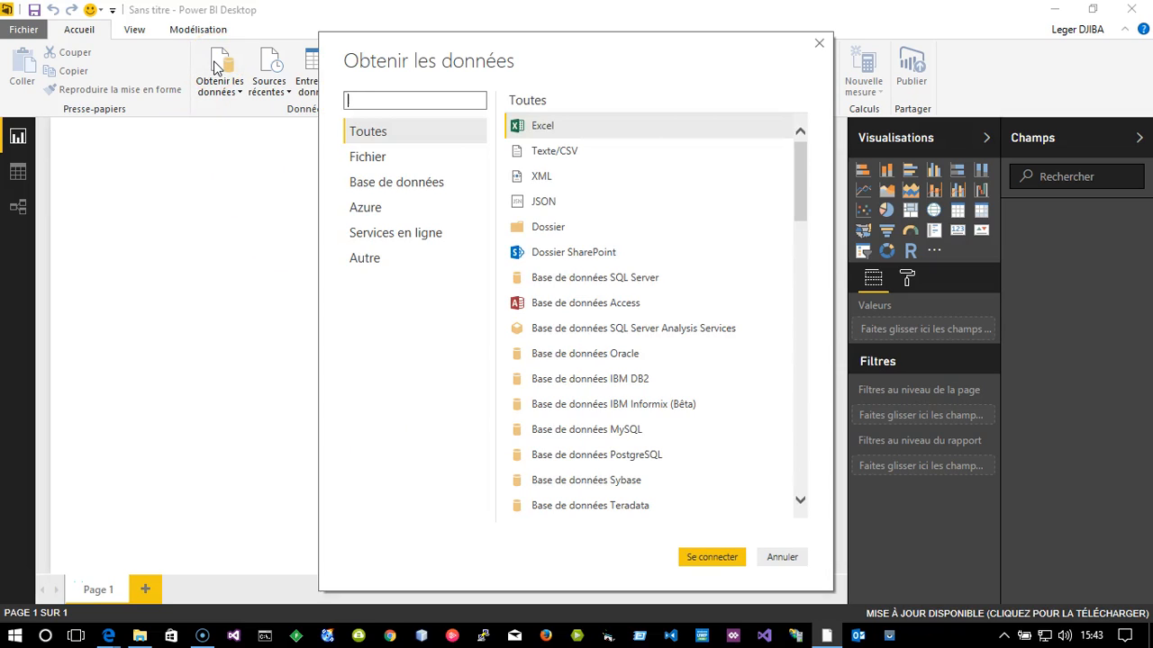
left_click(365, 141)
left_click(369, 158)
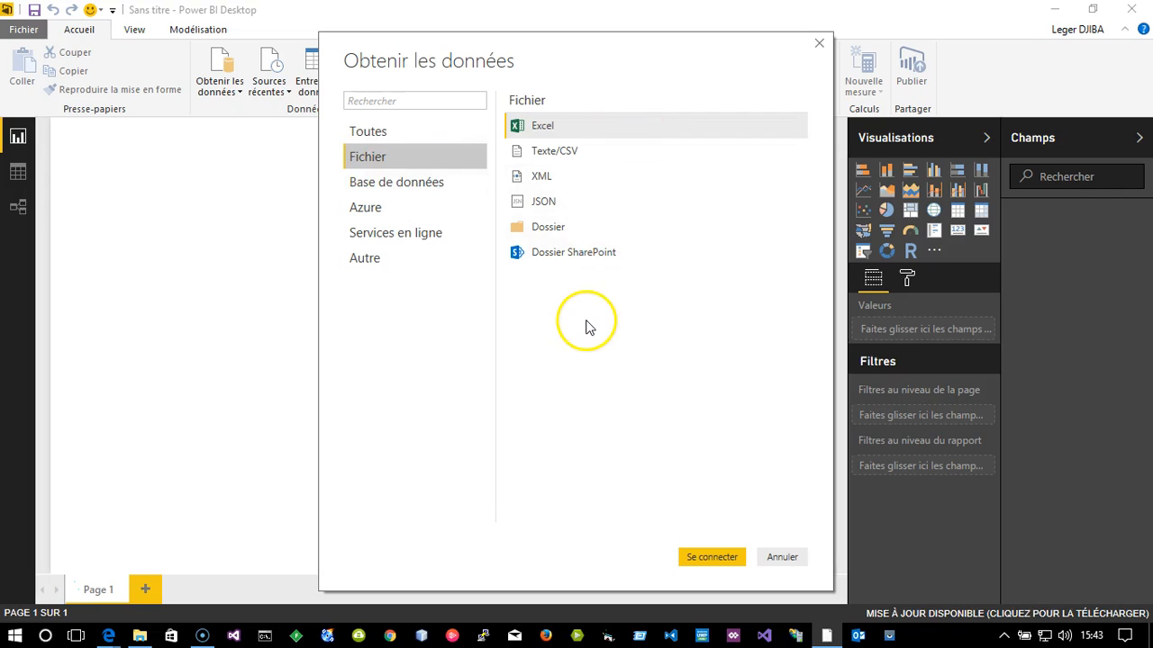
left_click(401, 182)
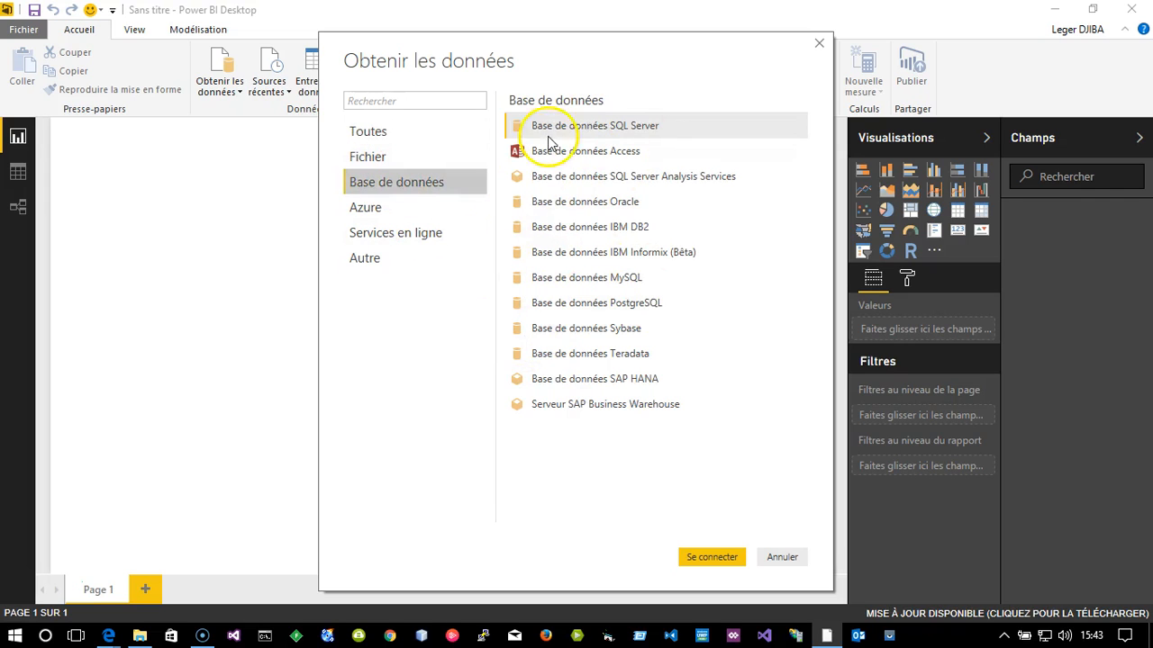
left_click(366, 212)
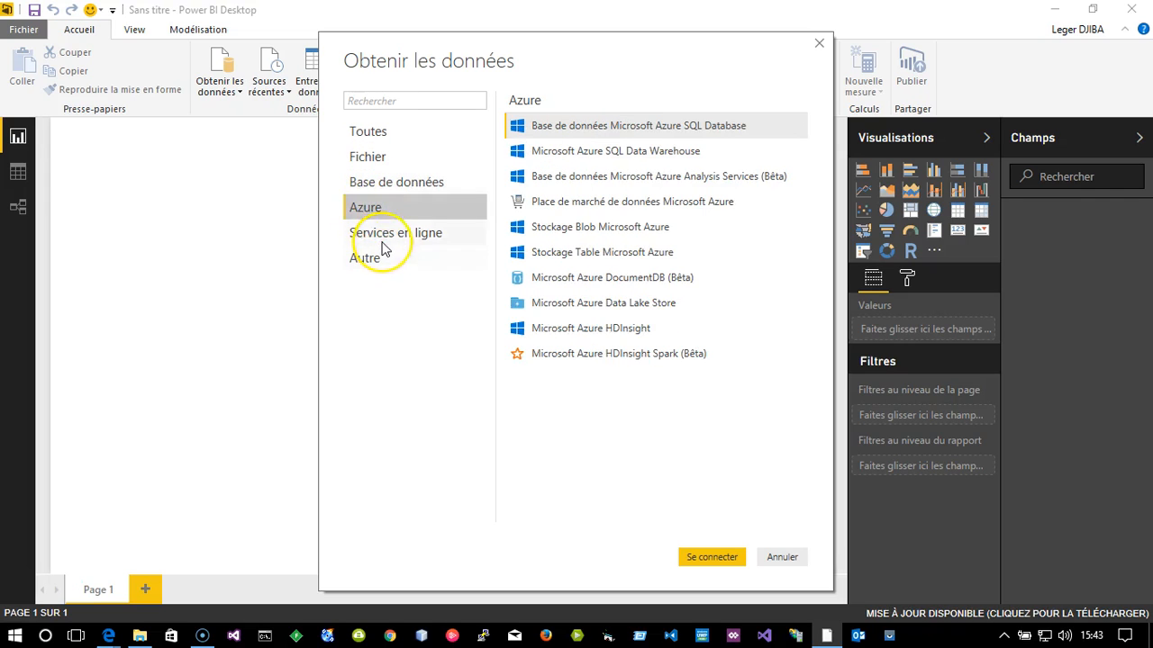
left_click(383, 241)
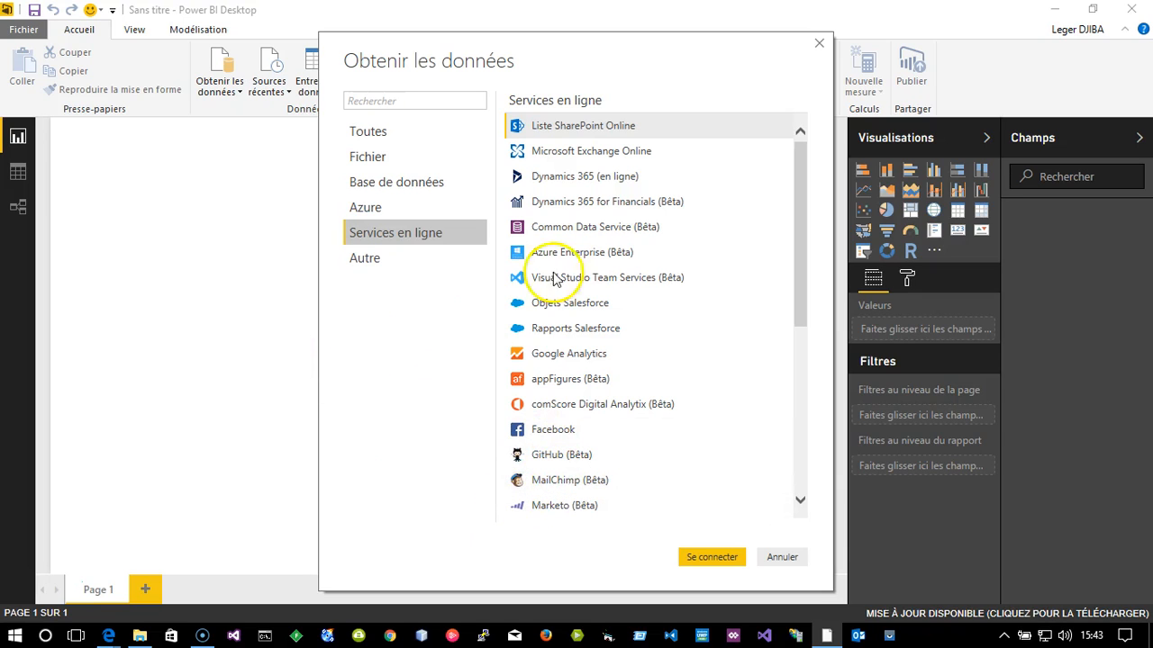
left_click(371, 261)
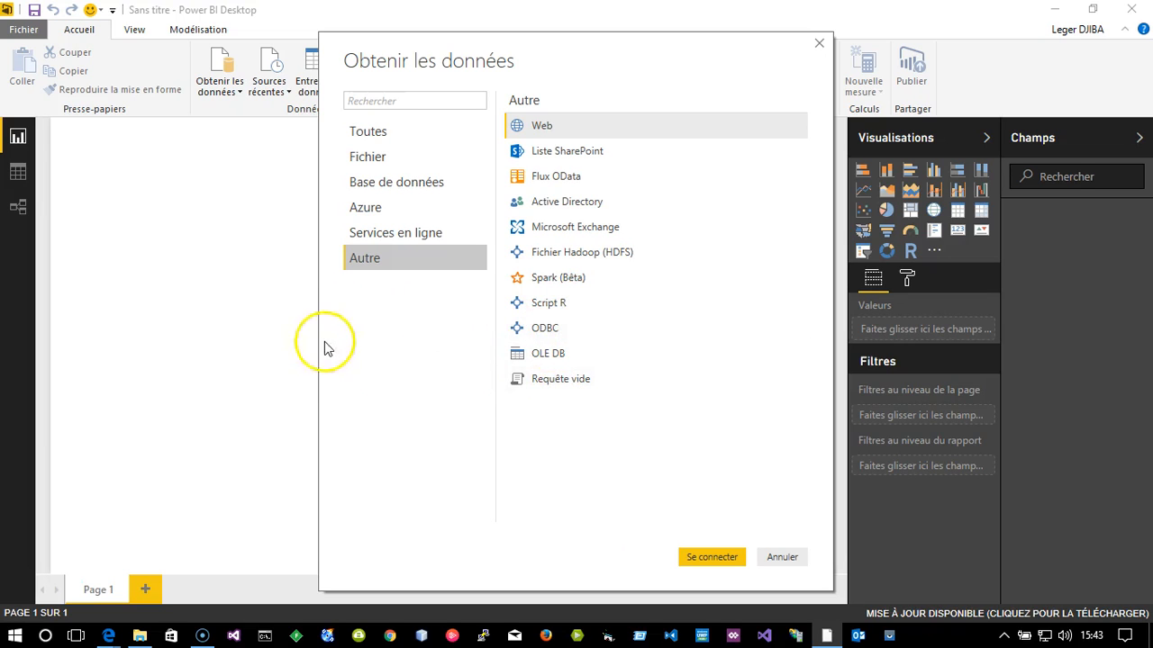
left_click(398, 142)
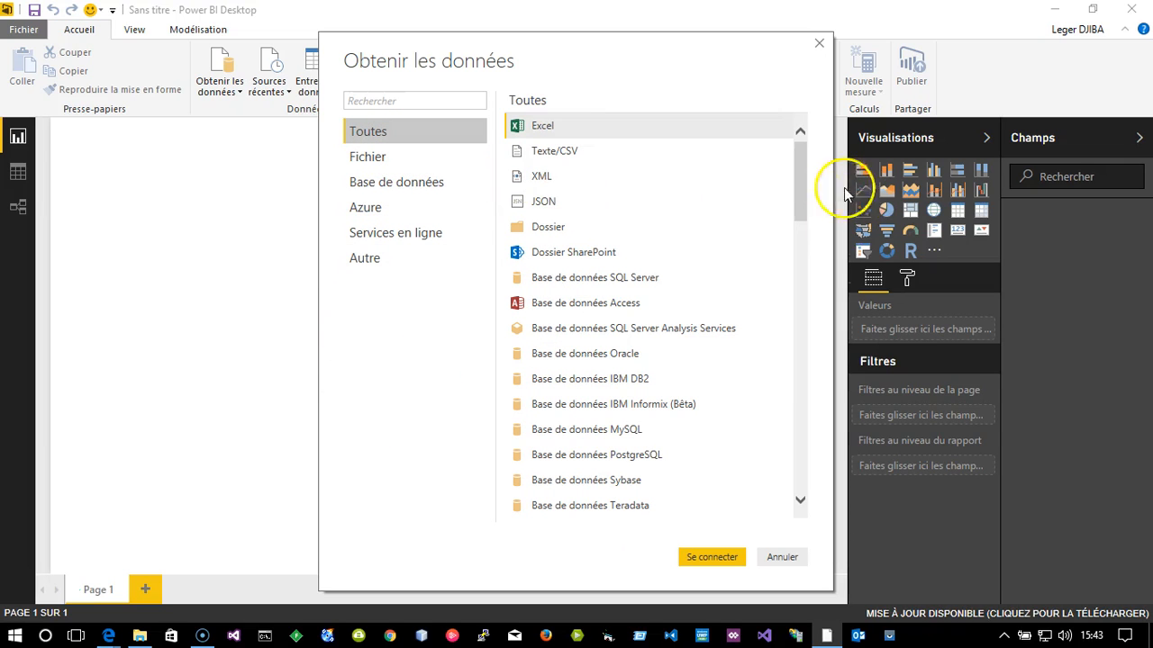
left_click_drag(800, 185, 808, 112)
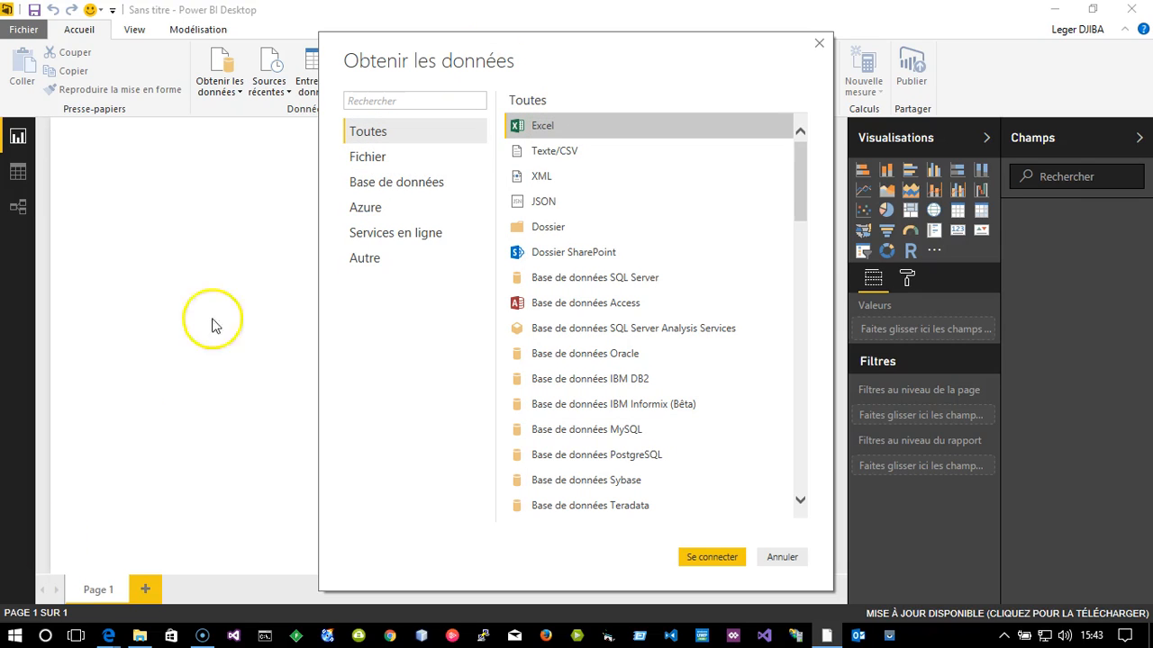
Switch to File Explorer, copy the path of the Files folder that holds the Budgets workbook, and return to Power BI Desktop
left_click(139, 635)
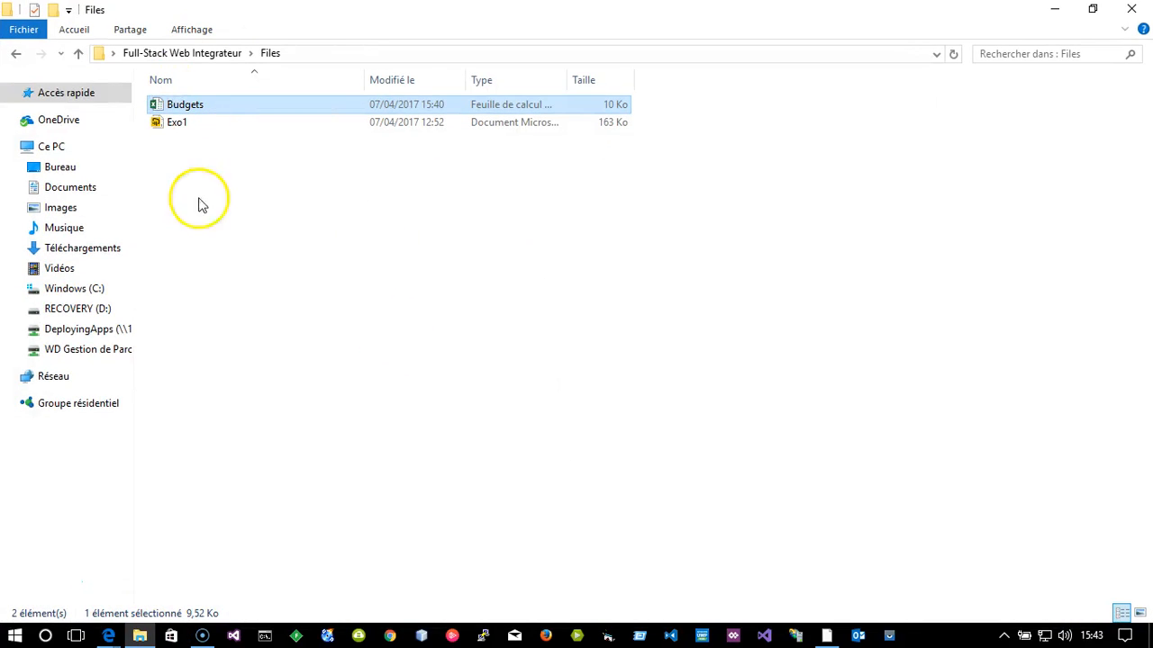
left_click(353, 54)
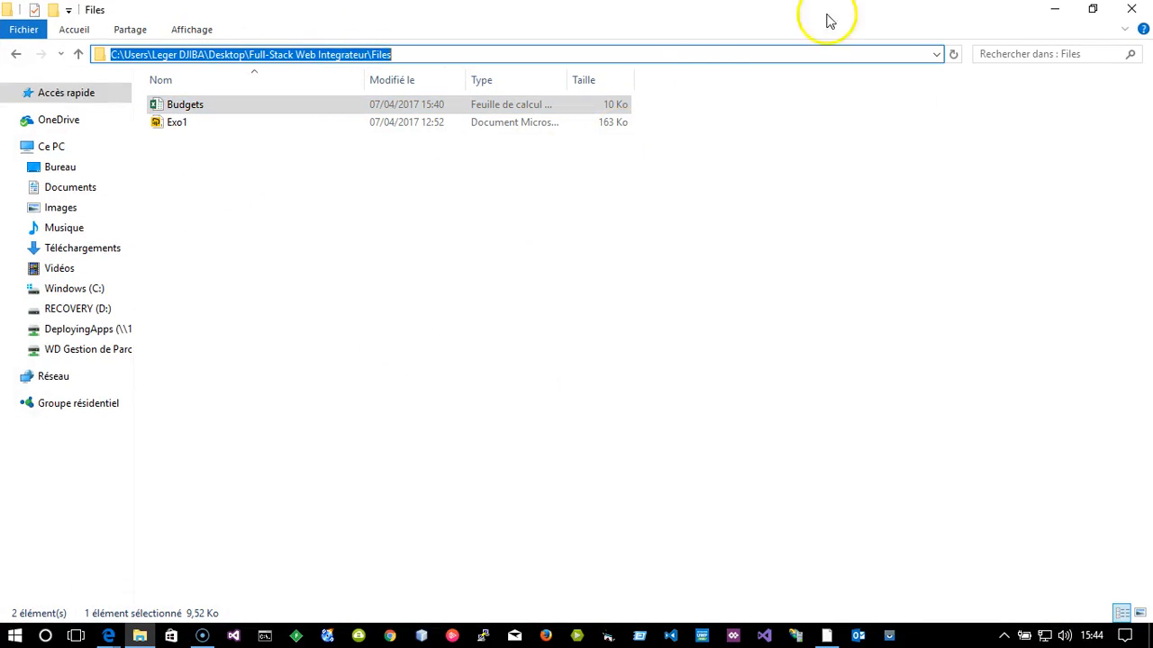
left_click(1054, 11)
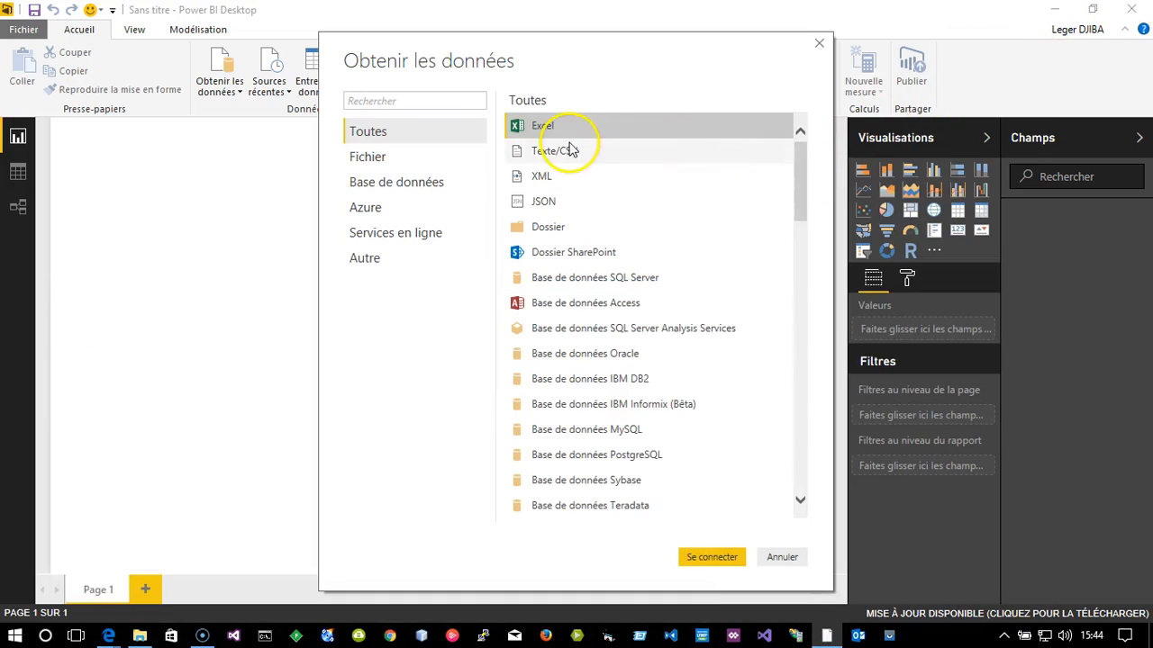
Connect to an Excel source and open the Budgets workbook from the Files folder
left_click(544, 130)
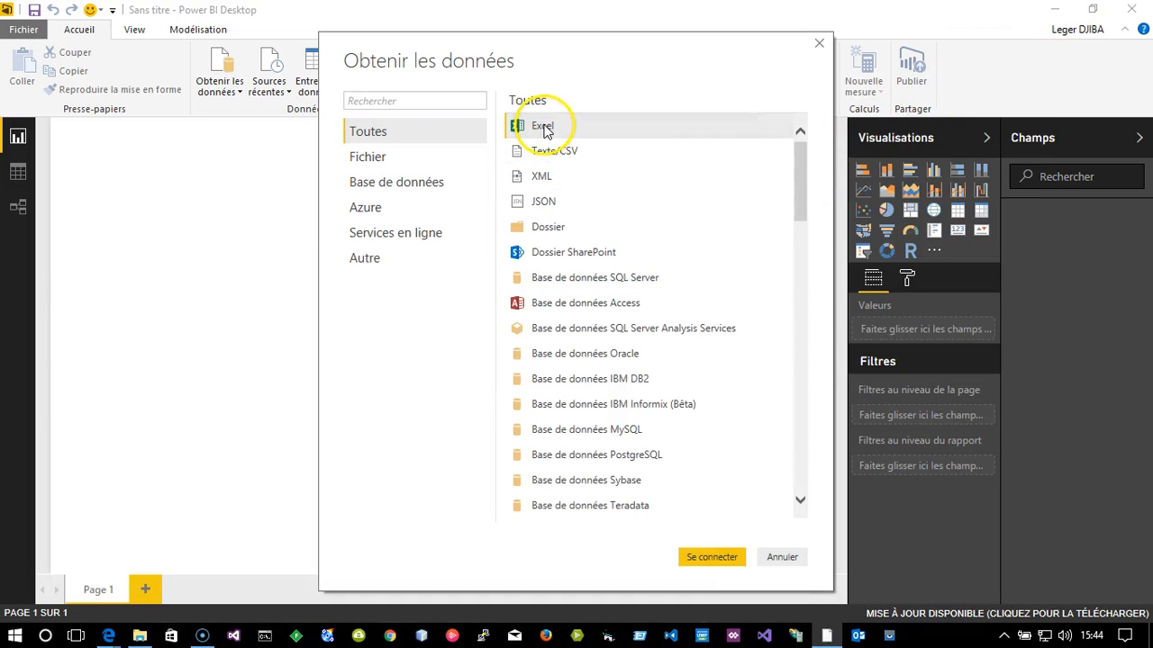
left_click(731, 564)
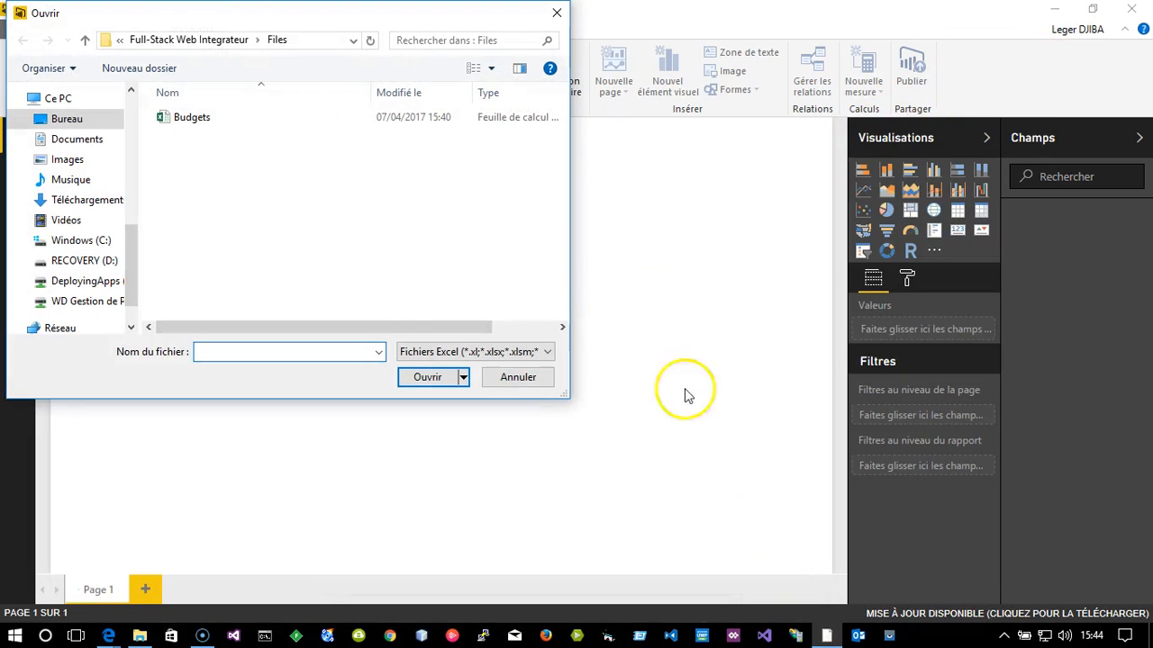
key("ctrl+v")
key("ctrl+a")
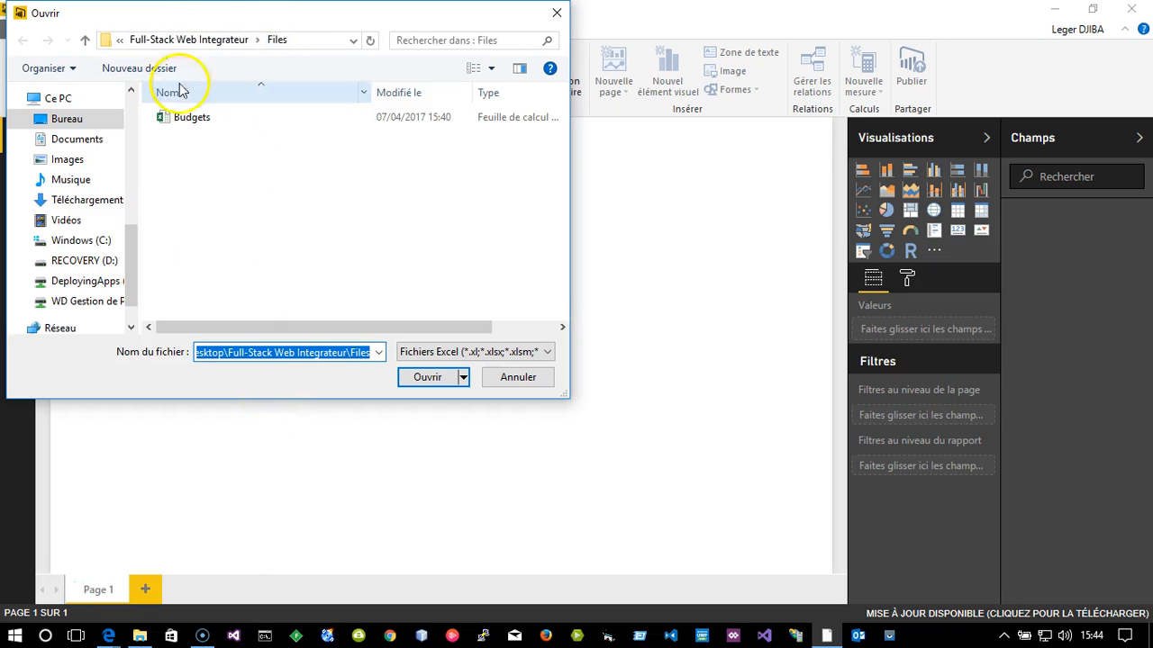
left_click(185, 118)
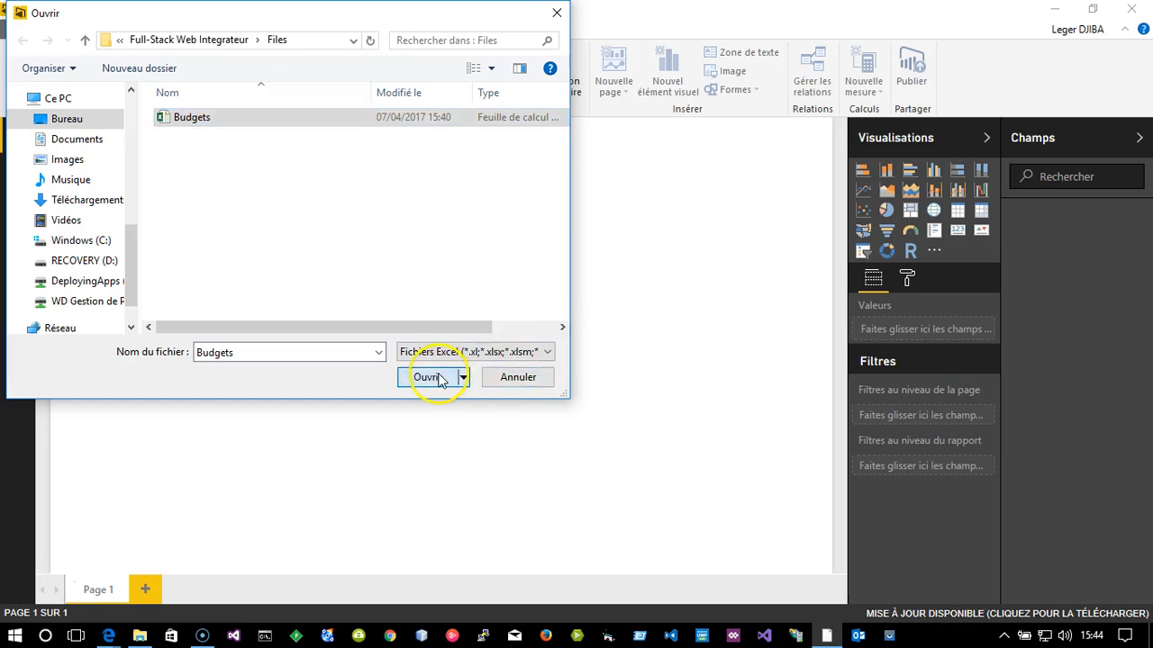
left_click(435, 378)
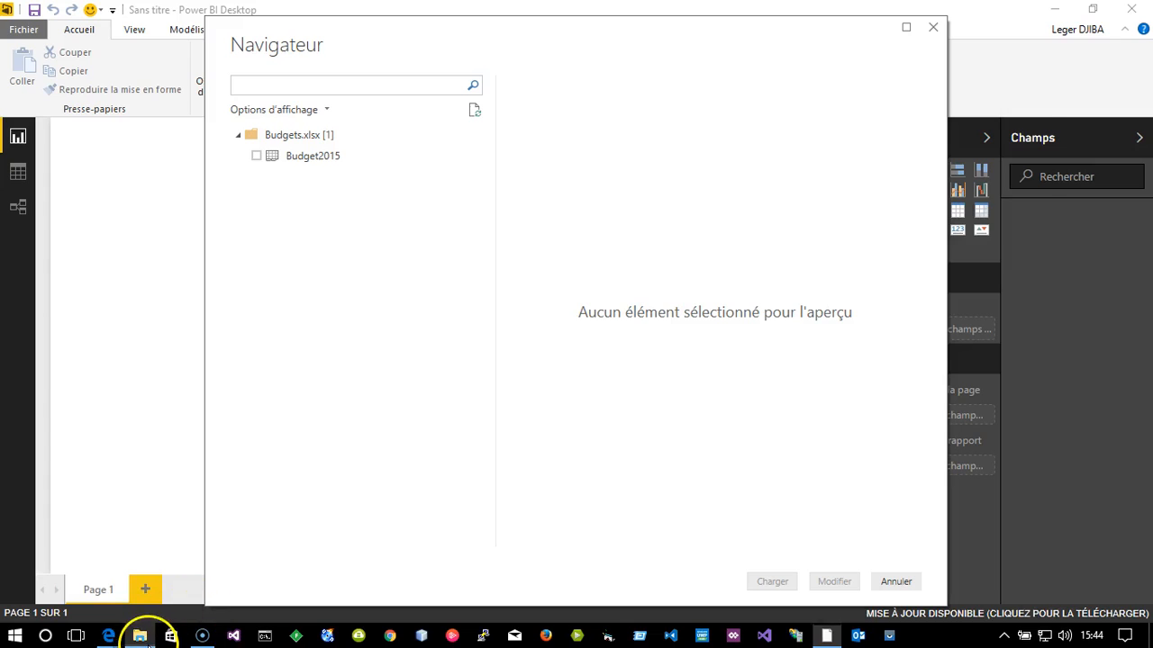
Open the Budgets workbook in Excel, check its sheet name, and close it to return to the Power BI Navigator
left_click(139, 635)
double_click(180, 106)
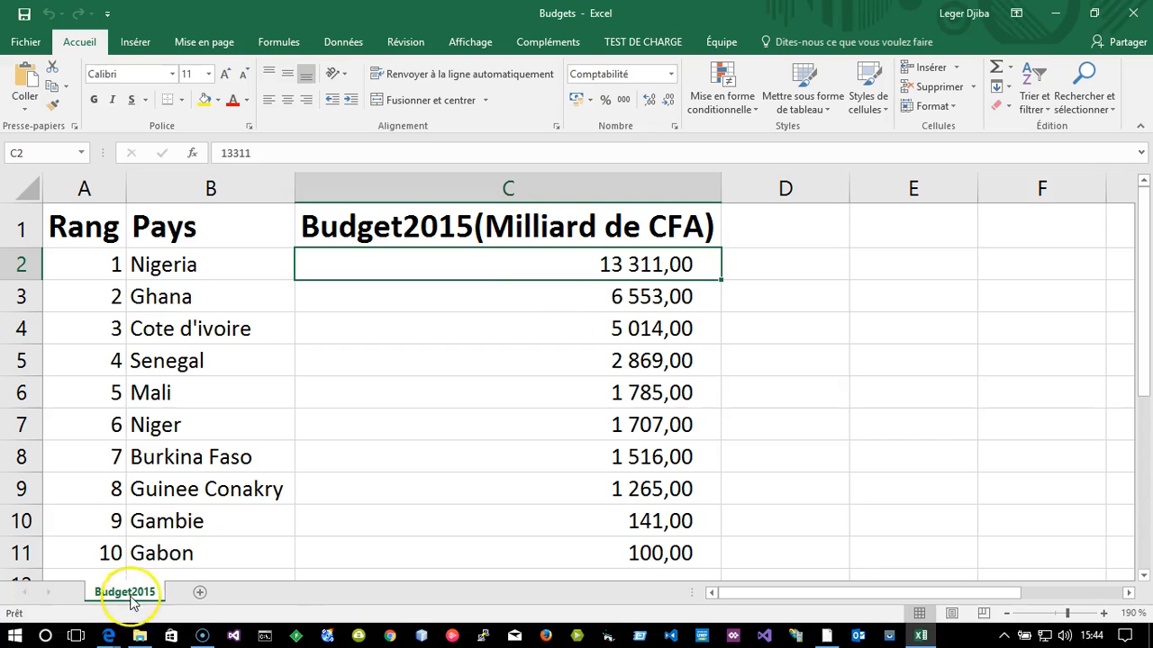
double_click(128, 596)
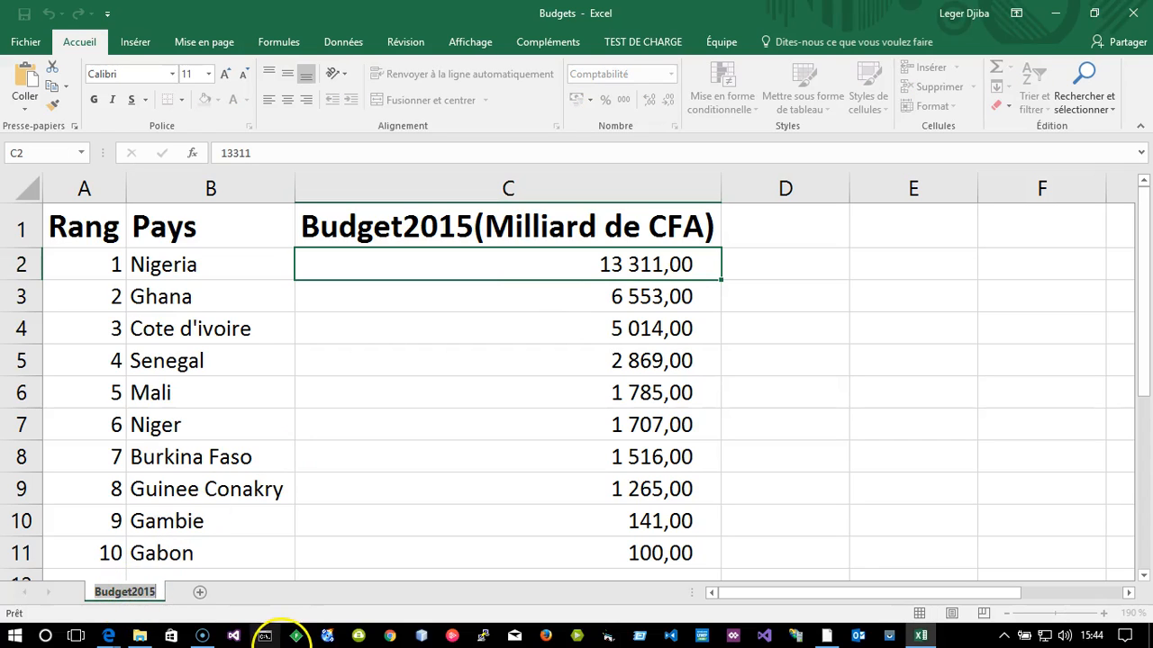
left_click(157, 577)
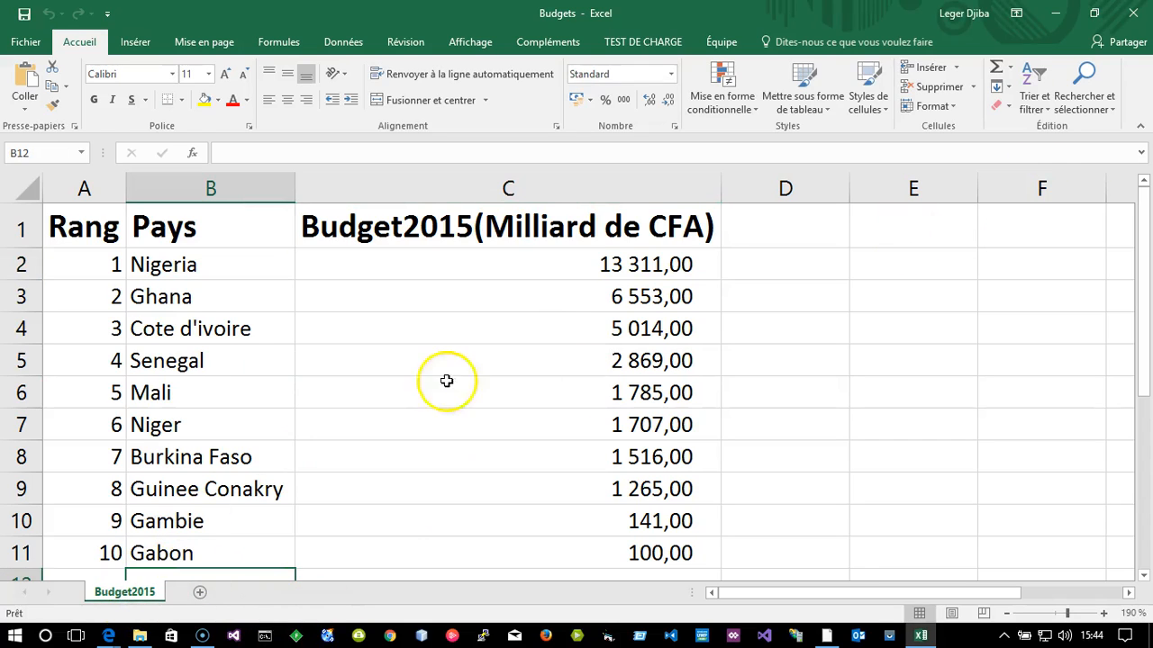
left_click(1141, 18)
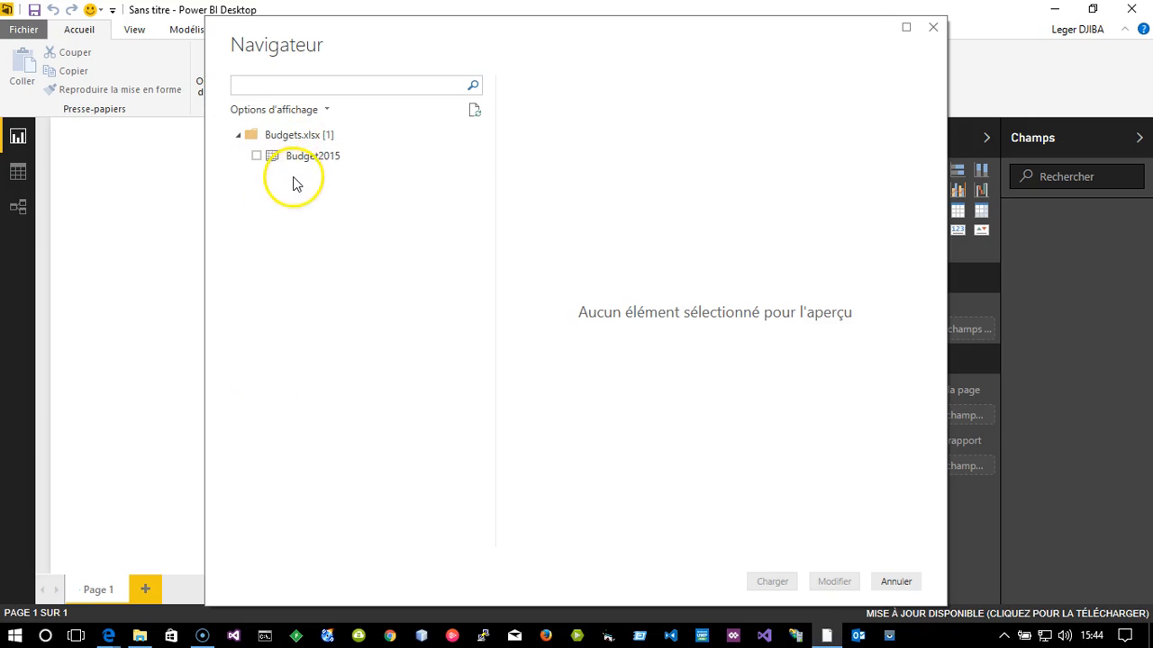
Preview the Budget2015 sheet of Budgets.xlsx, select it and load it into the report
left_click(339, 169)
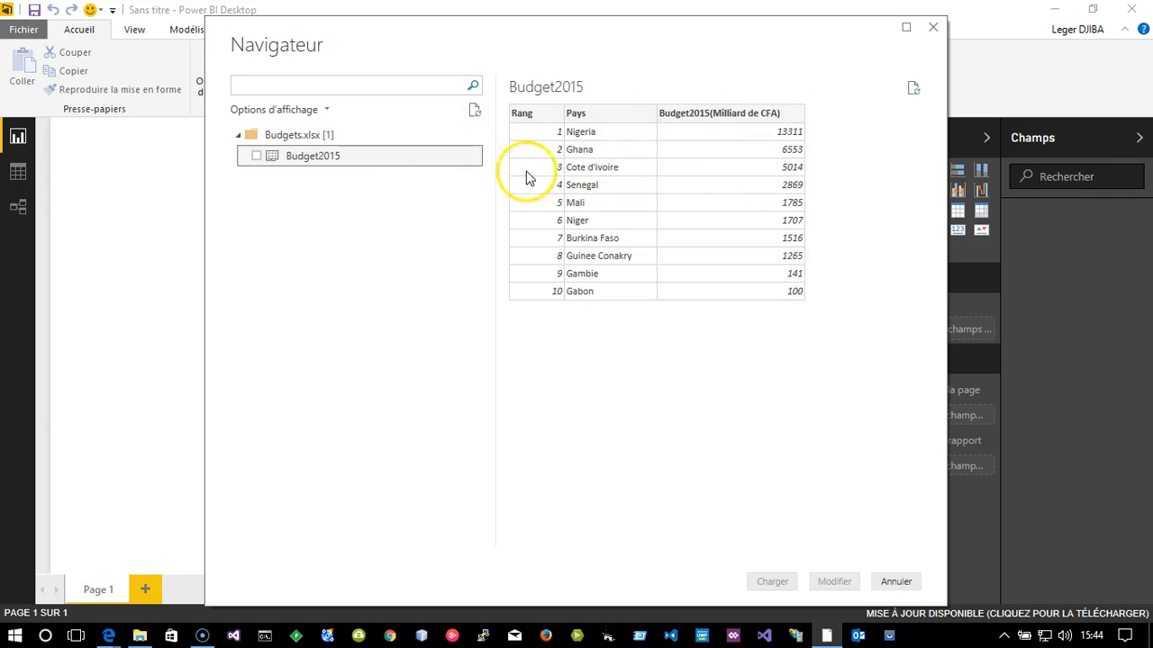
left_click(257, 156)
left_click(257, 156)
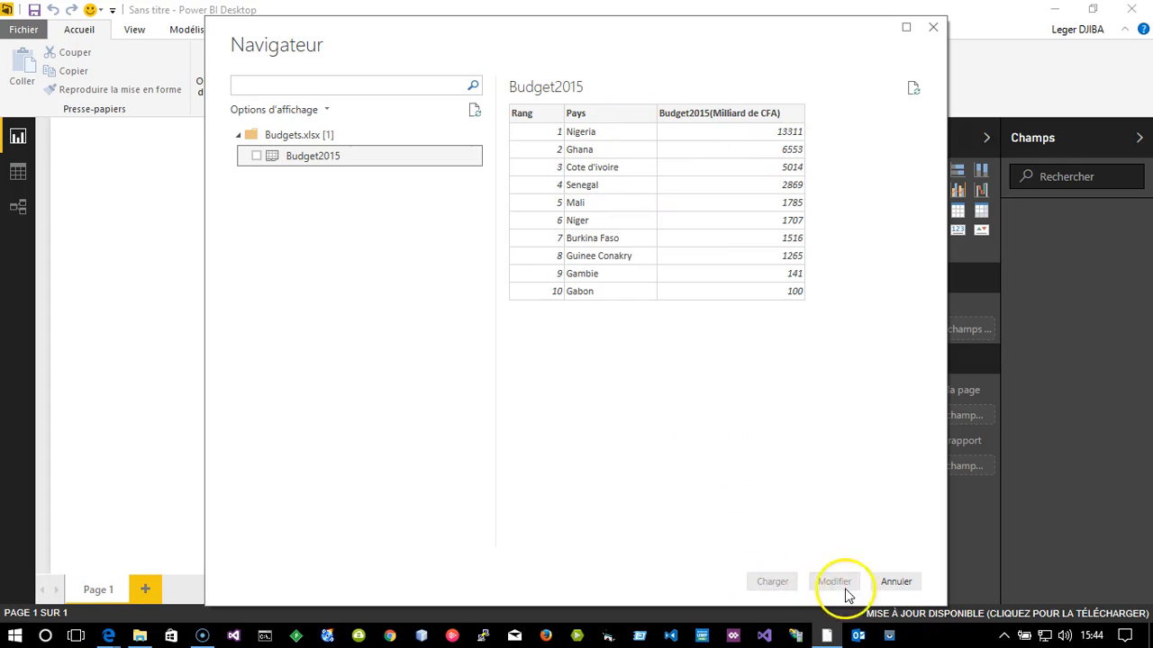
left_click(256, 156)
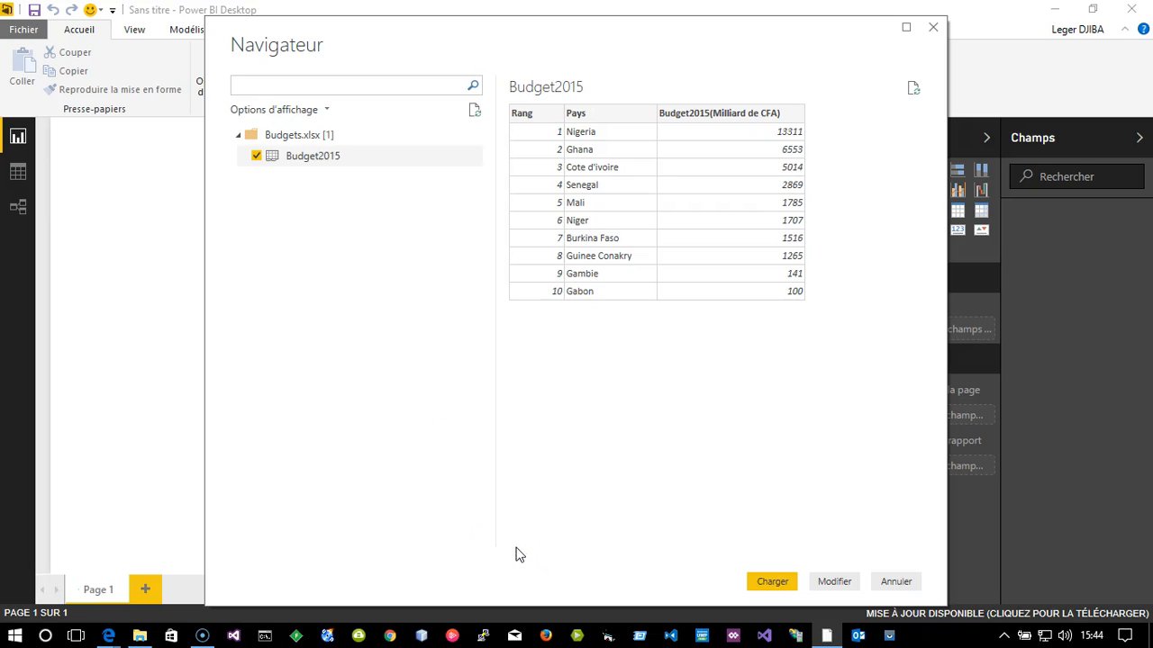
left_click(761, 582)
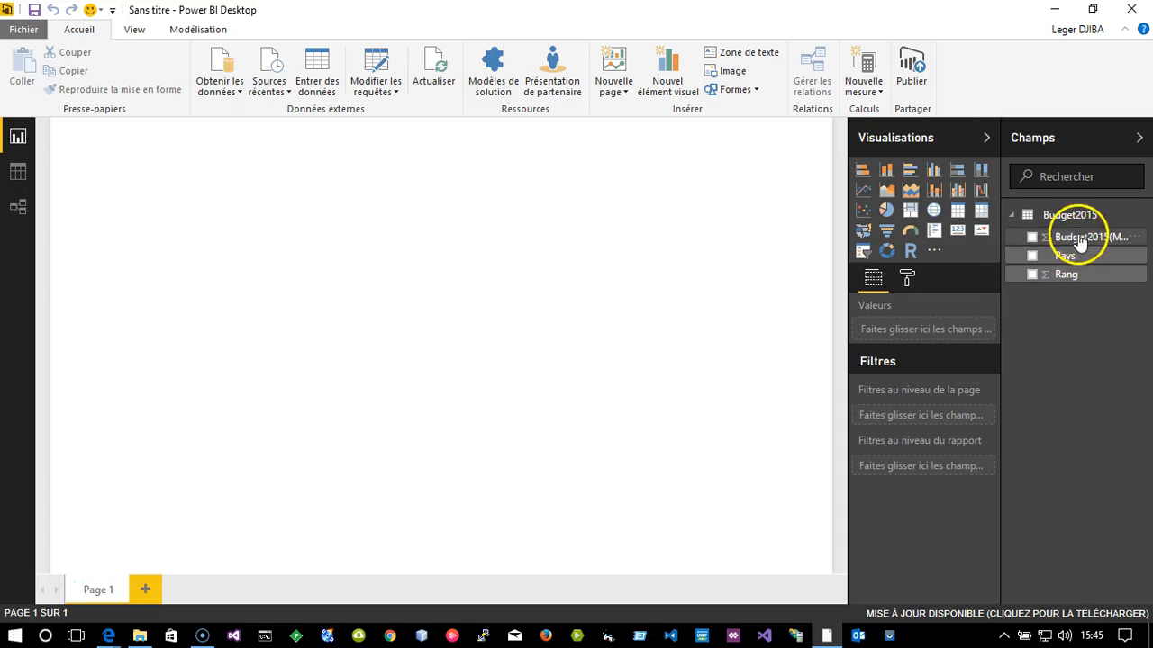
Compare the column headers Rang, Pays and Budget2015(Milliard de CFA) in the Budgets Excel workbook with the fields loaded in Power BI Desktop
left_click(141, 642)
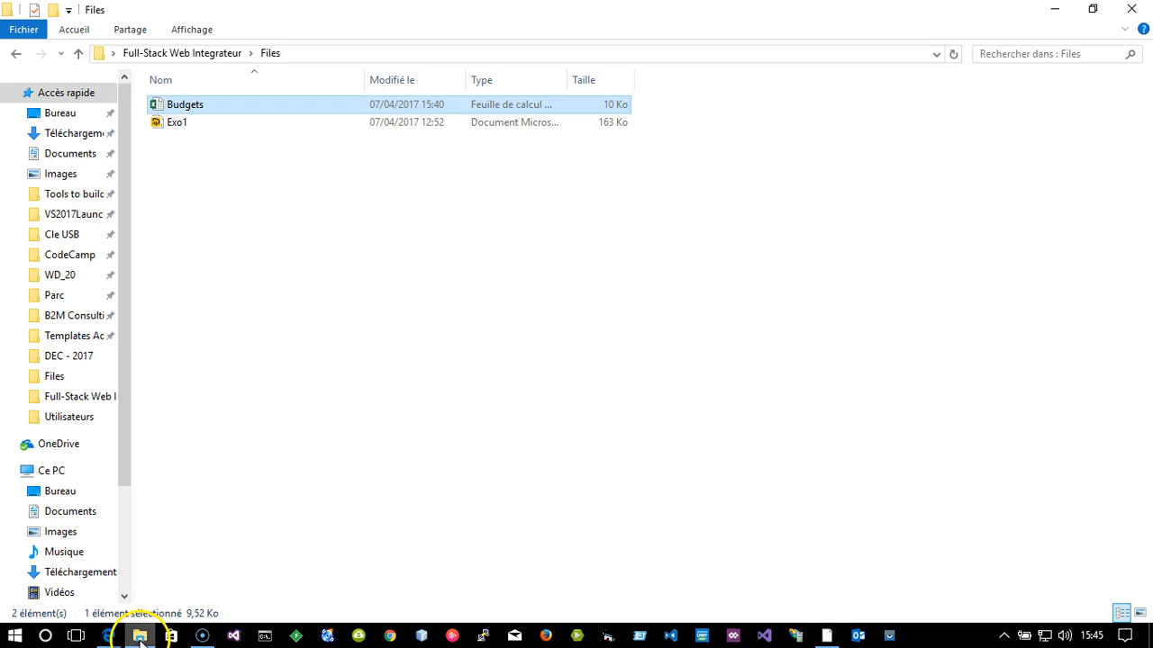
double_click(172, 109)
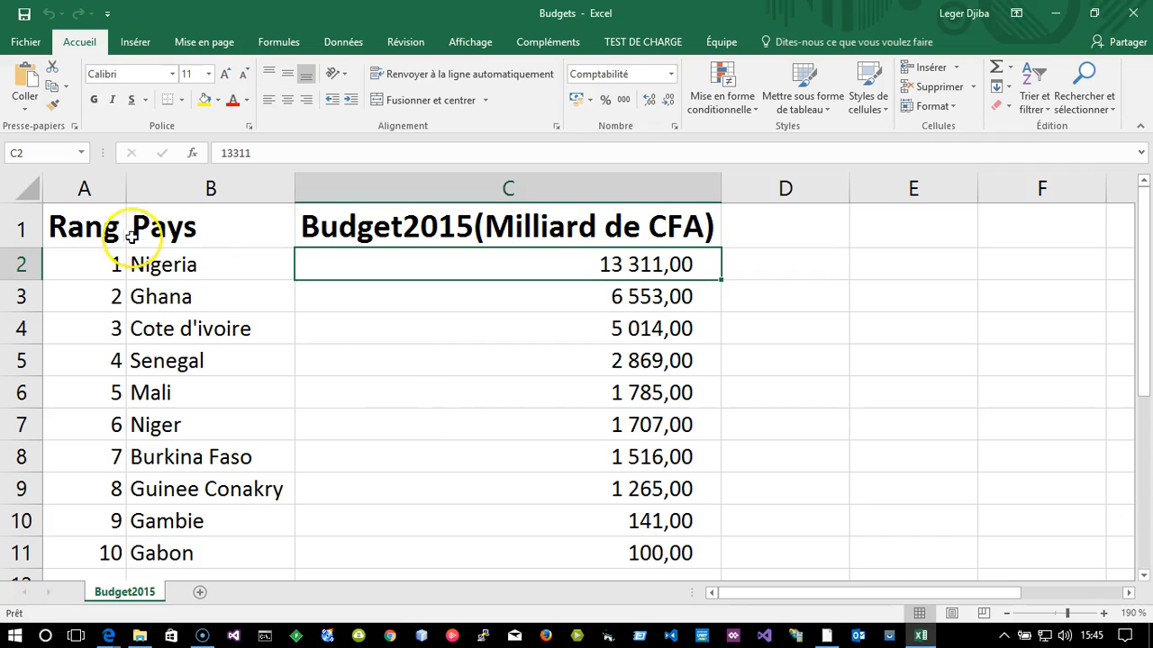
left_click(86, 227)
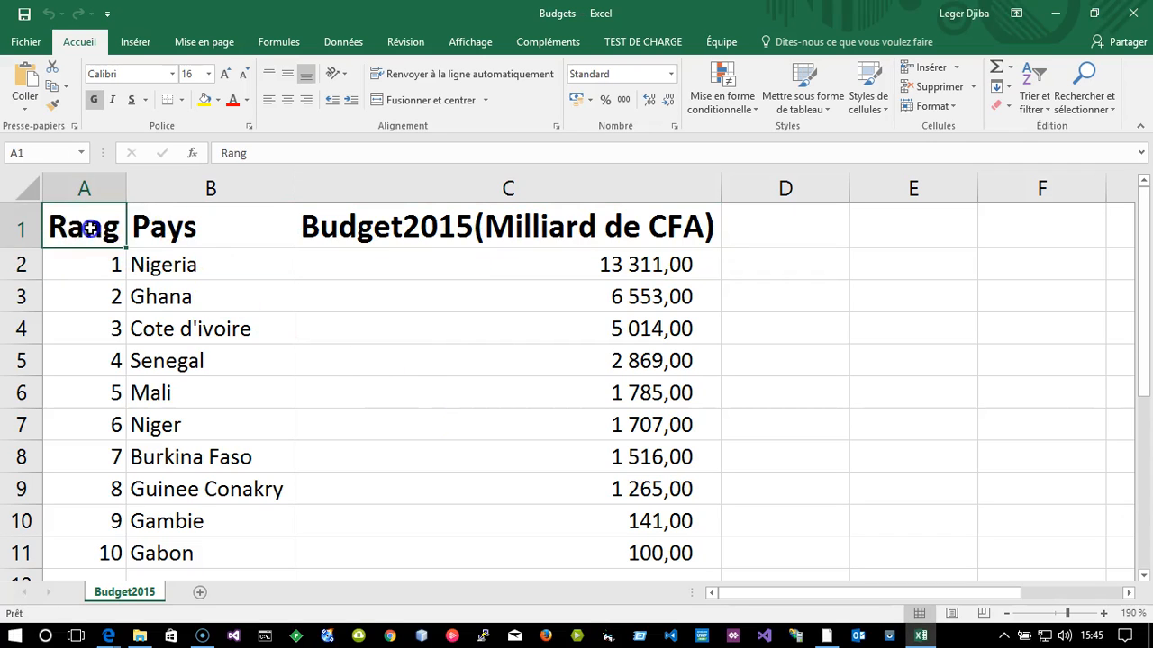
left_click(248, 228)
left_click(441, 216)
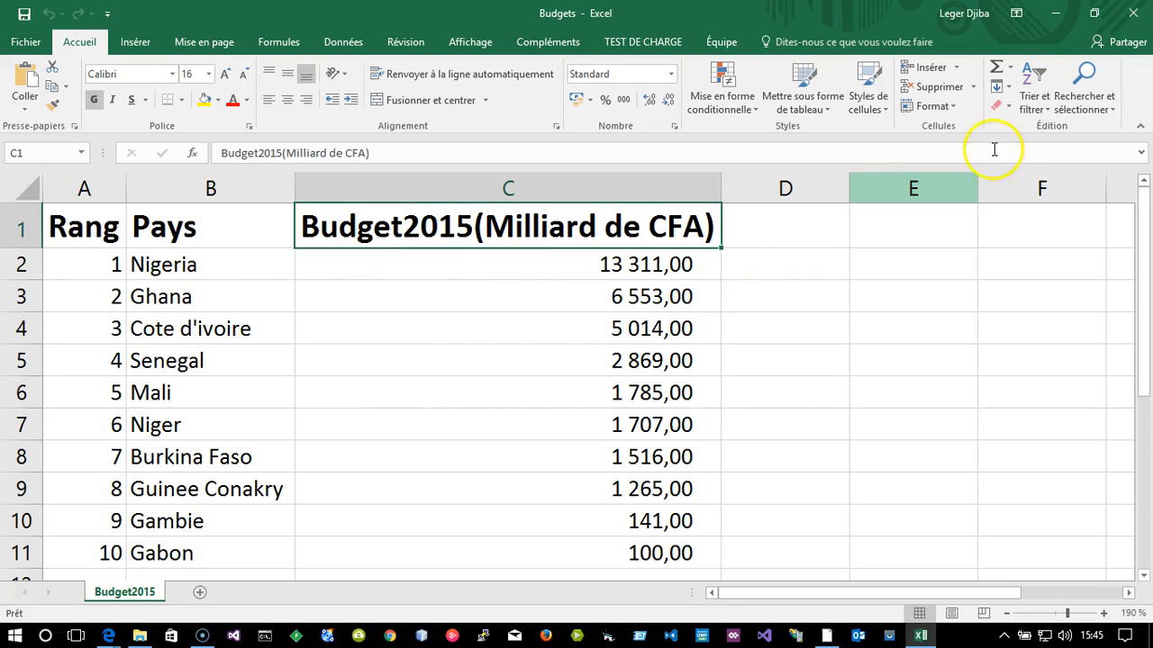
left_click(1132, 13)
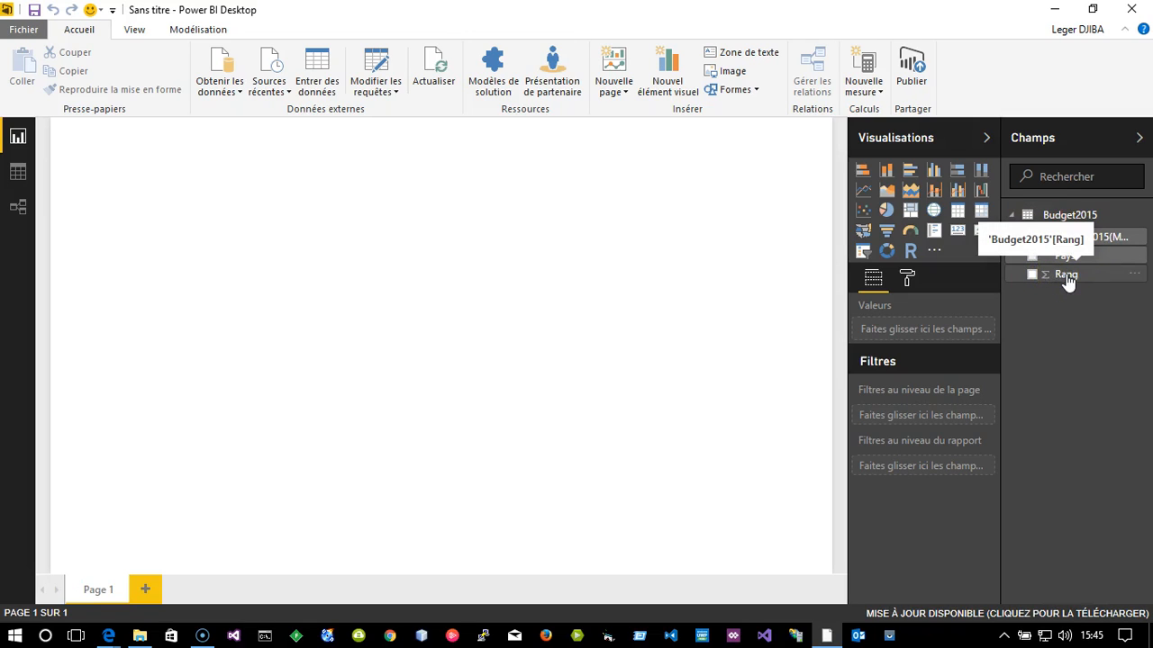
left_click(1067, 240)
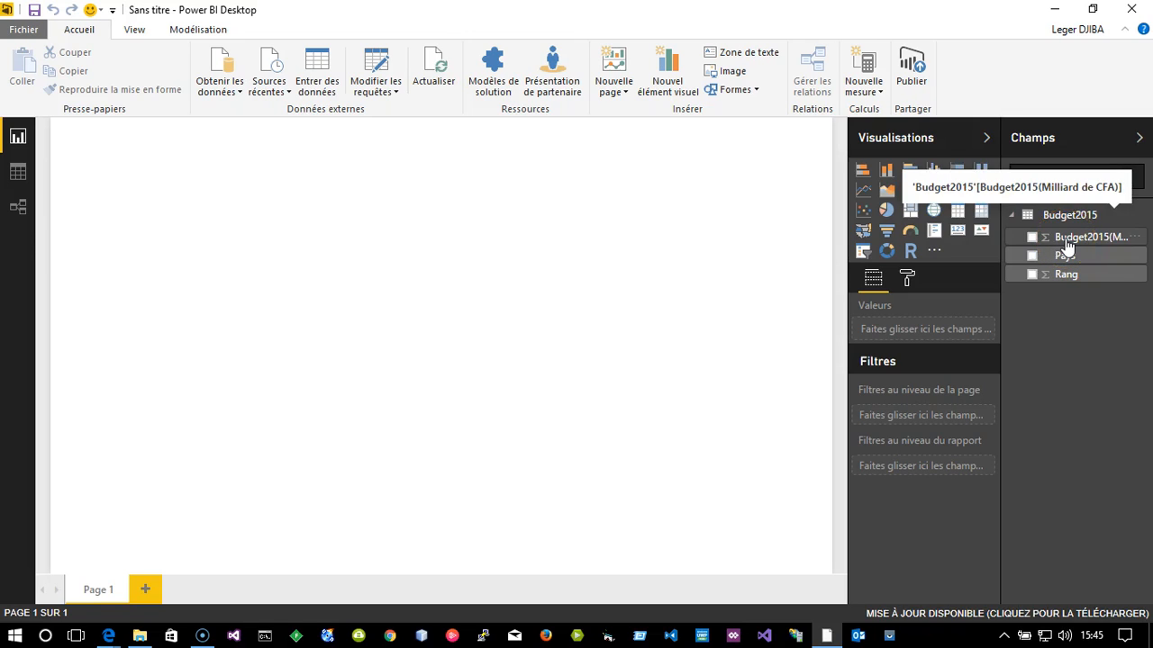
left_click(1031, 338)
left_click(342, 288)
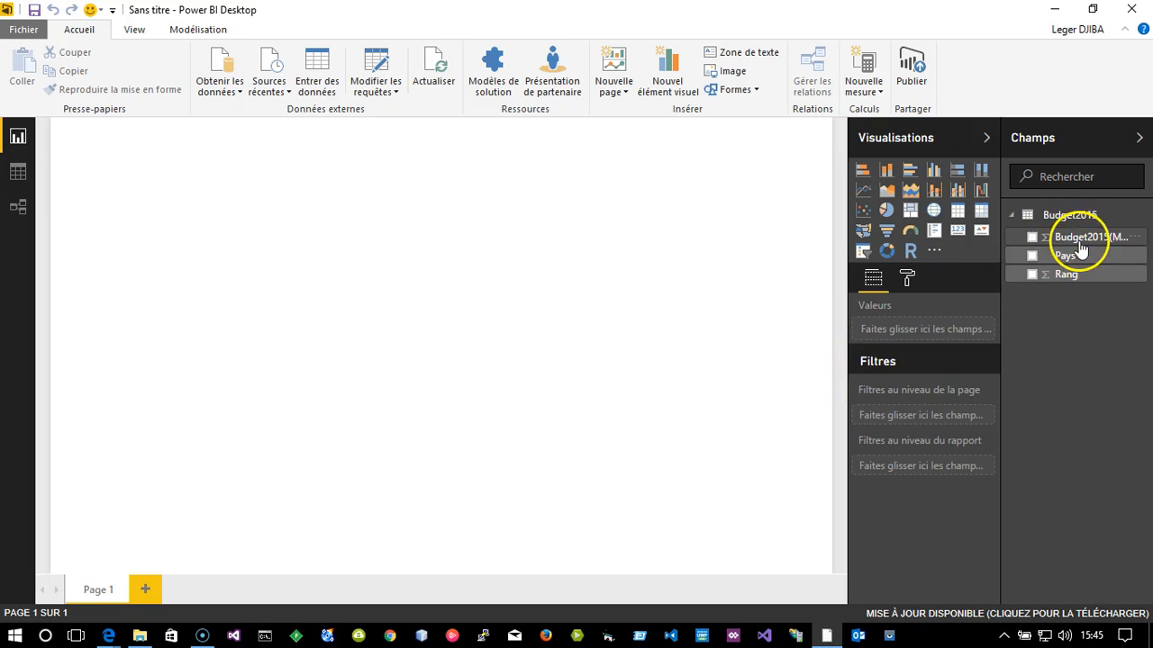
Try out a clustered column chart of Budget2015(Milliard de CFA) with Pays as its axis, moved and enlarged on the report page
left_click_drag(1085, 245, 256, 198)
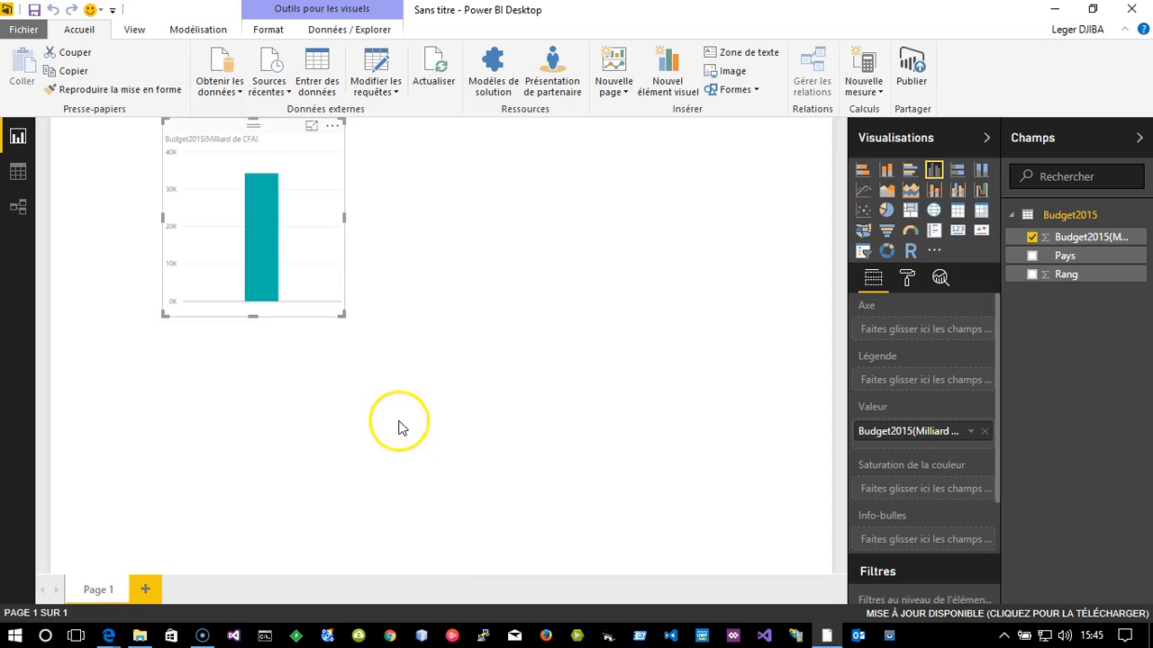
left_click_drag(343, 314, 743, 288)
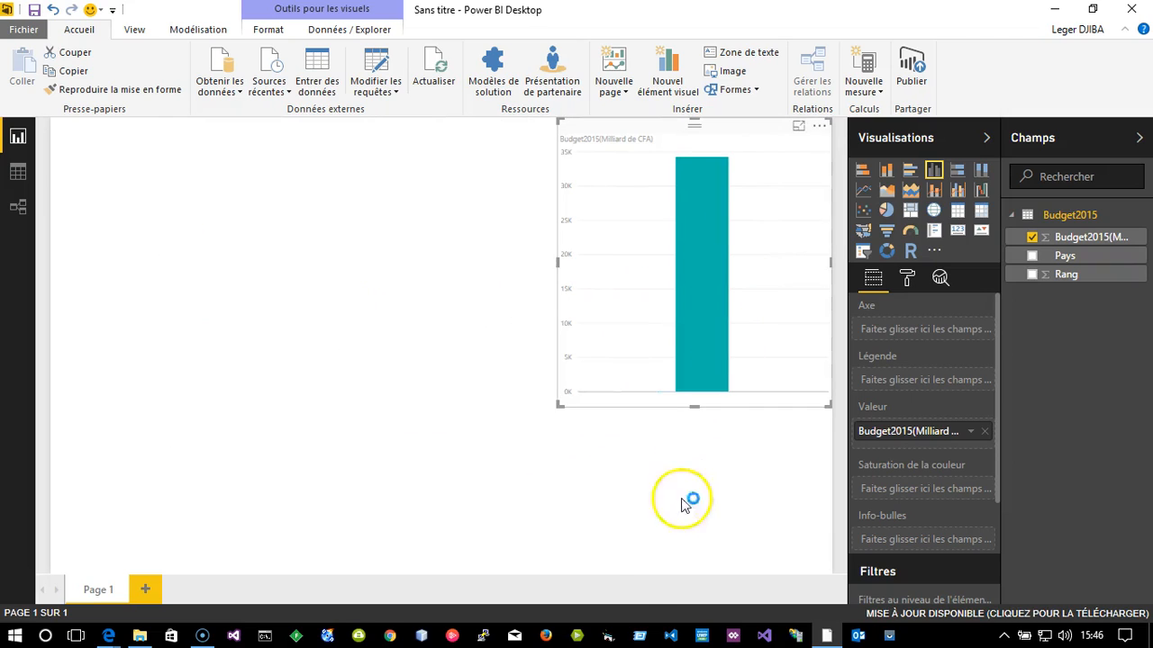
left_click(1063, 258)
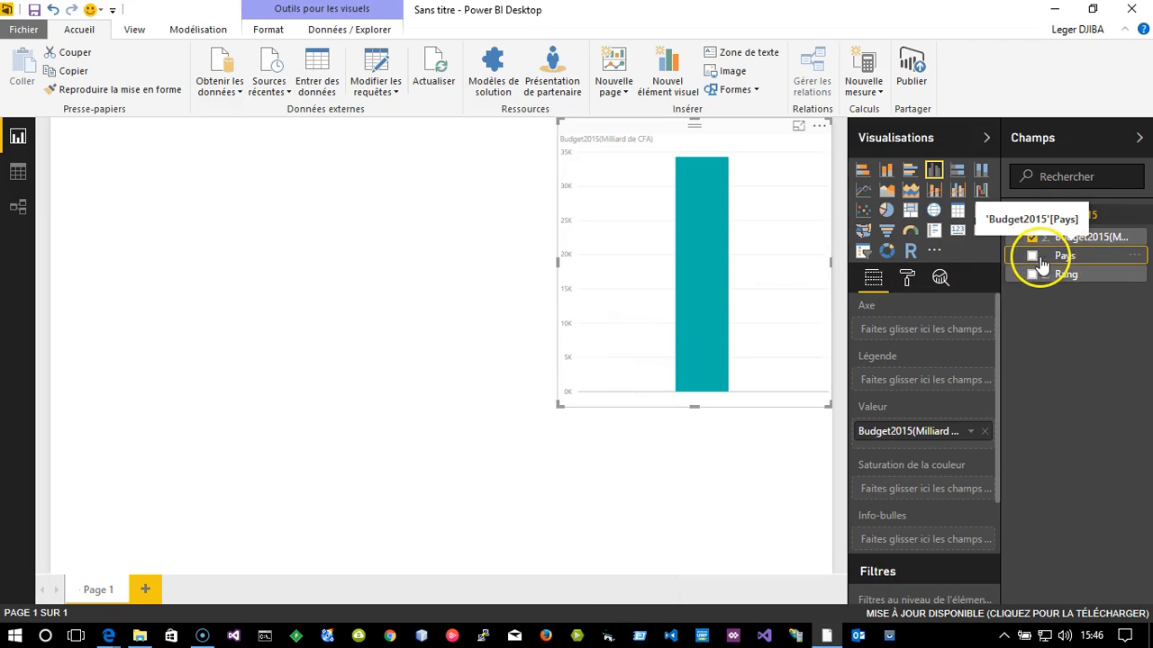
left_click(1033, 259)
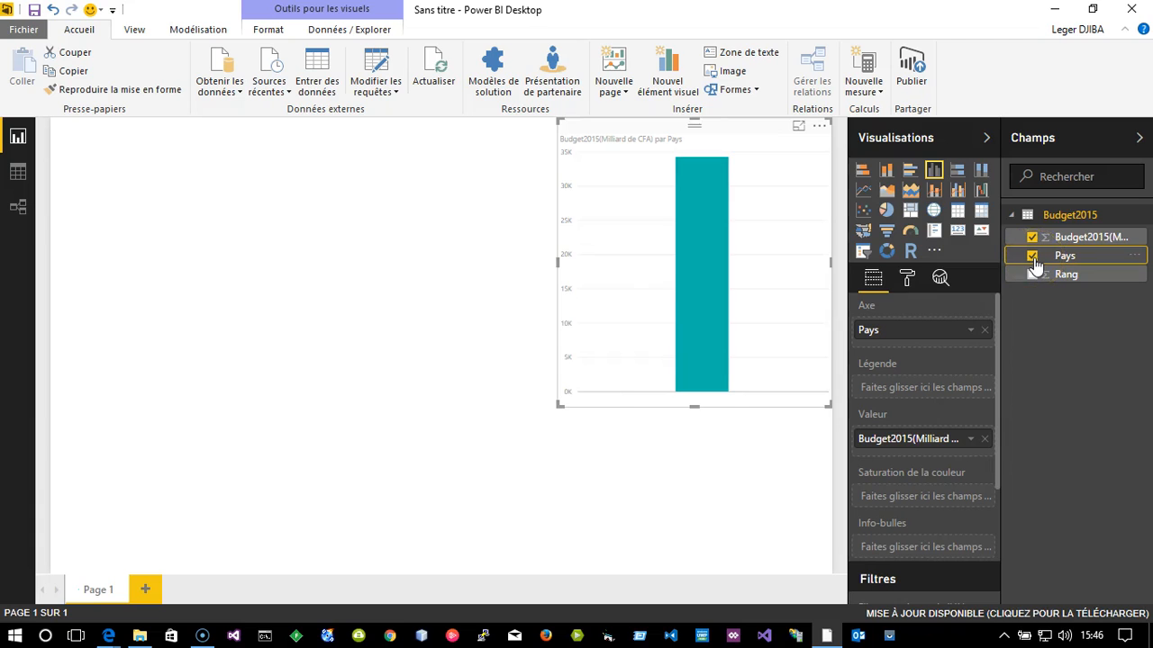
left_click_drag(559, 263, 407, 269)
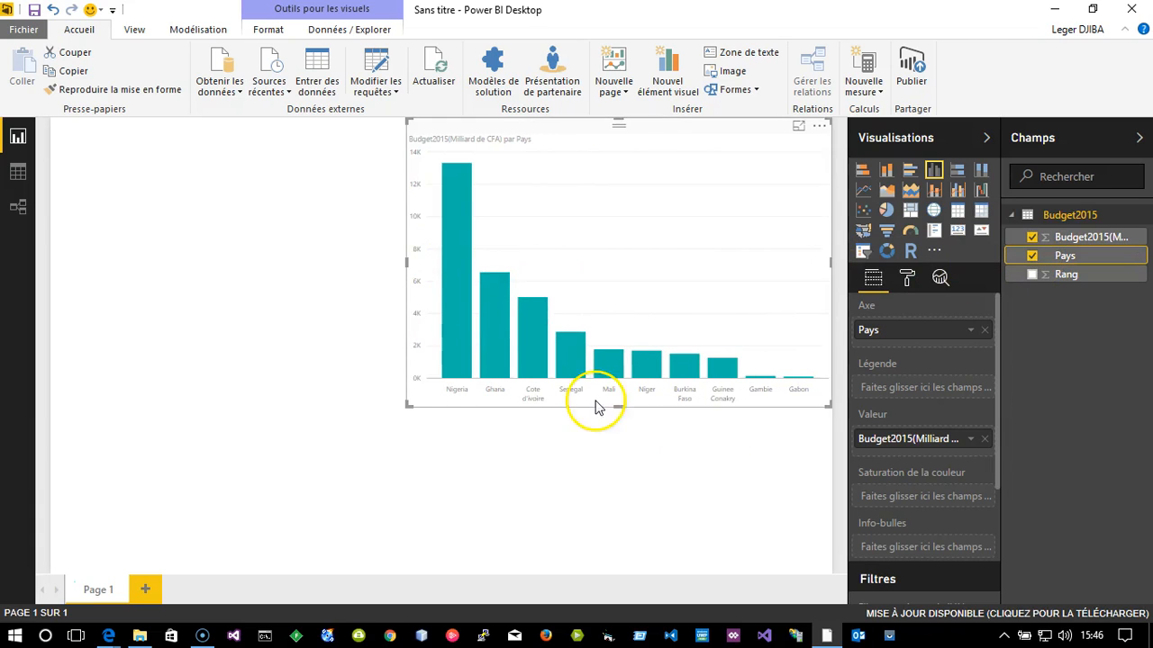
left_click_drag(615, 405, 609, 465)
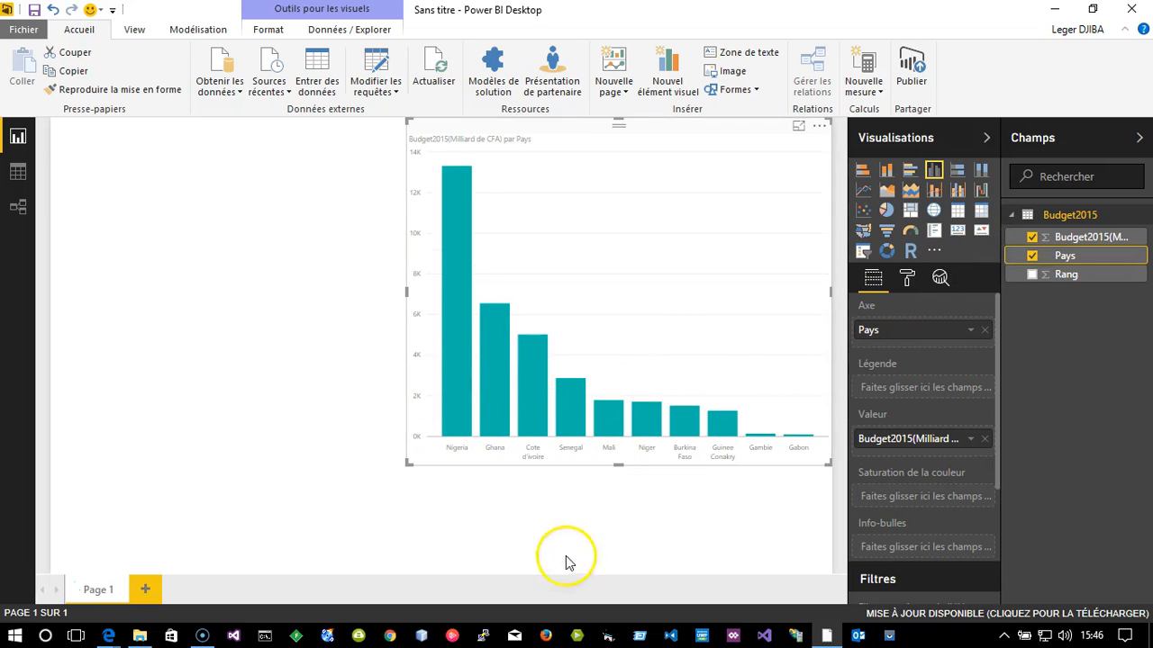
Remove the Pays and Budget2015(Milliard de CFA) fields from the chart, clearing the report page
left_click(1032, 257)
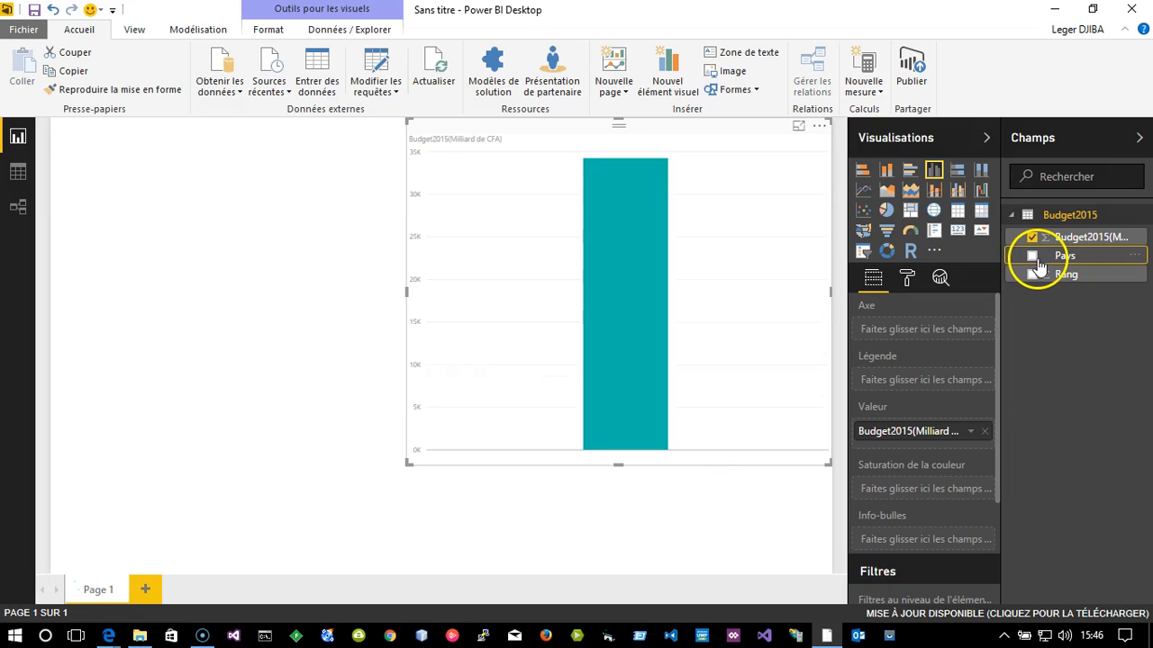
left_click(1032, 236)
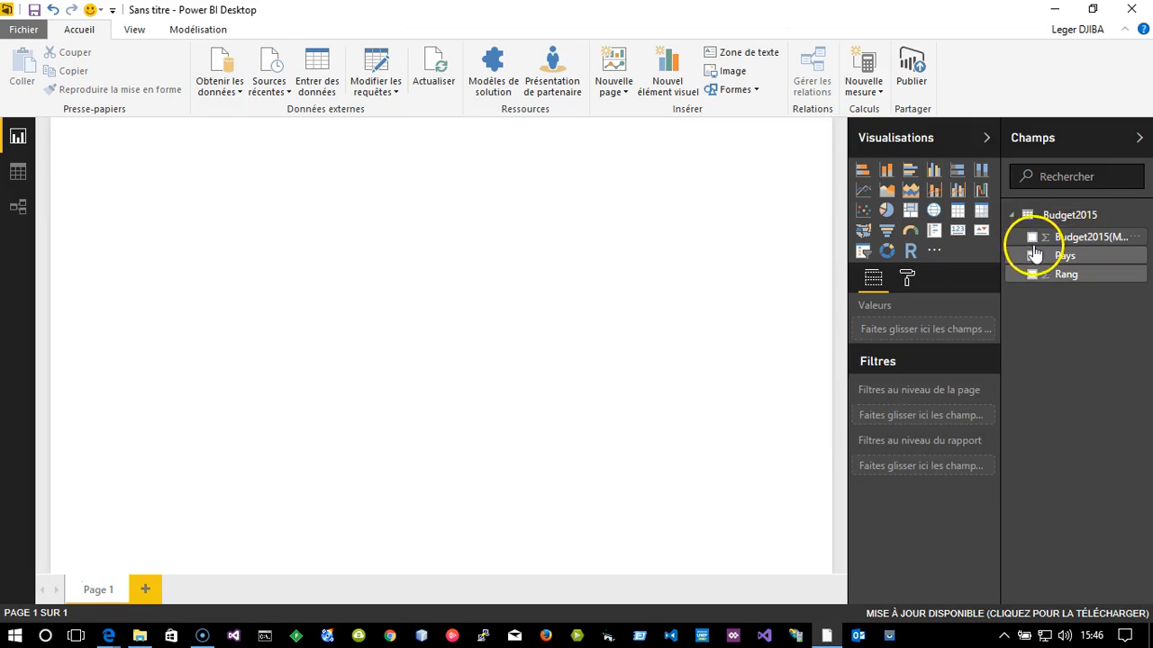
Create a column chart of Budget2015(Milliard de CFA) by Pays, widen it across Page 1 and move it to the page's lower half
left_click(1032, 237)
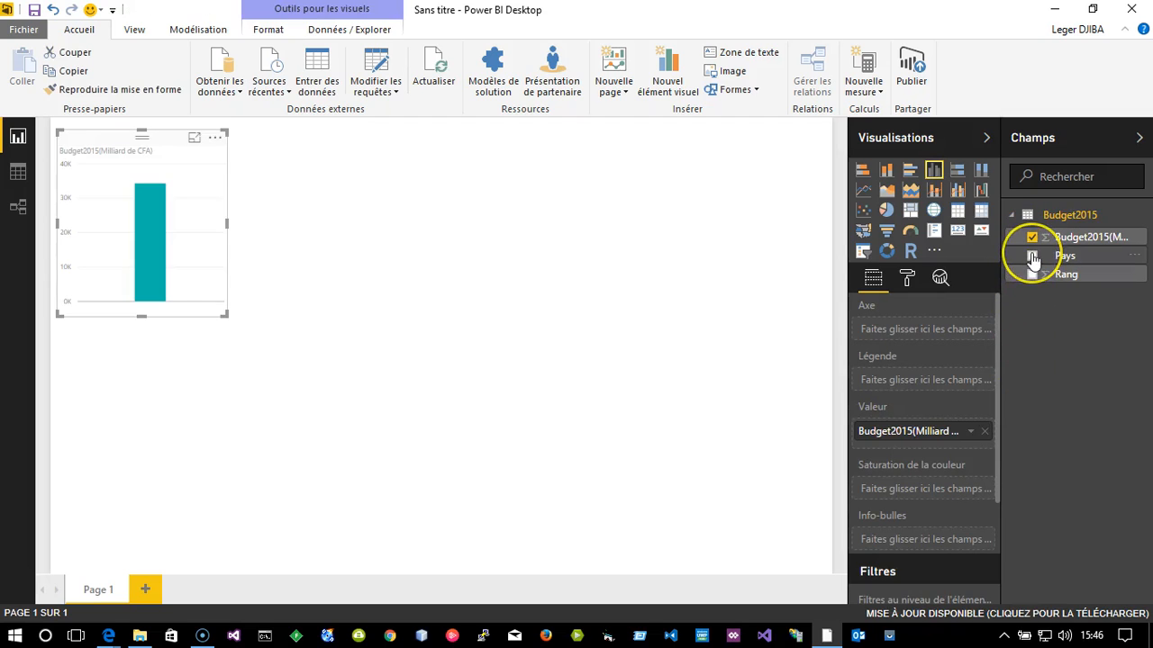
left_click(1032, 257)
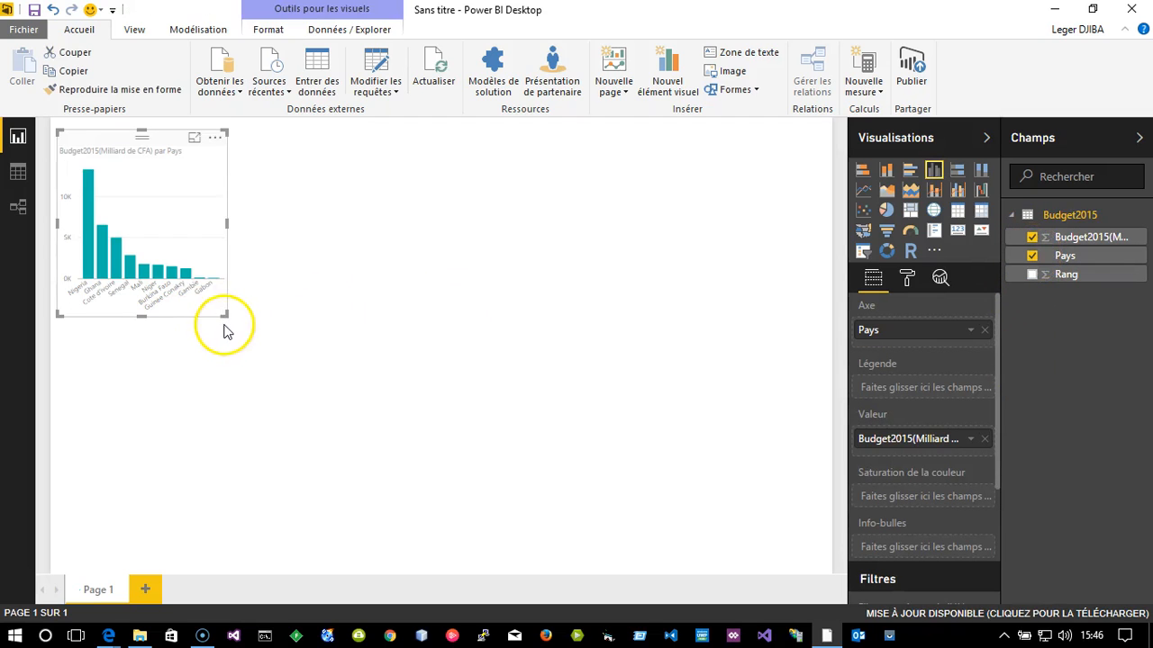
left_click_drag(225, 313, 813, 383)
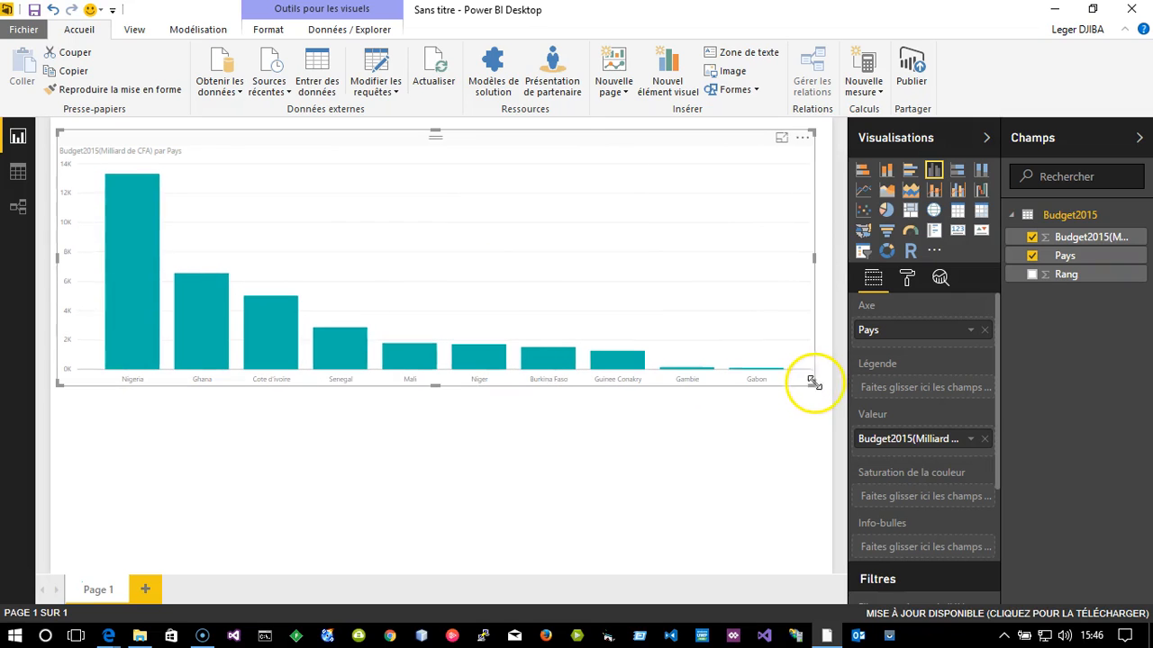
left_click_drag(450, 134, 373, 369)
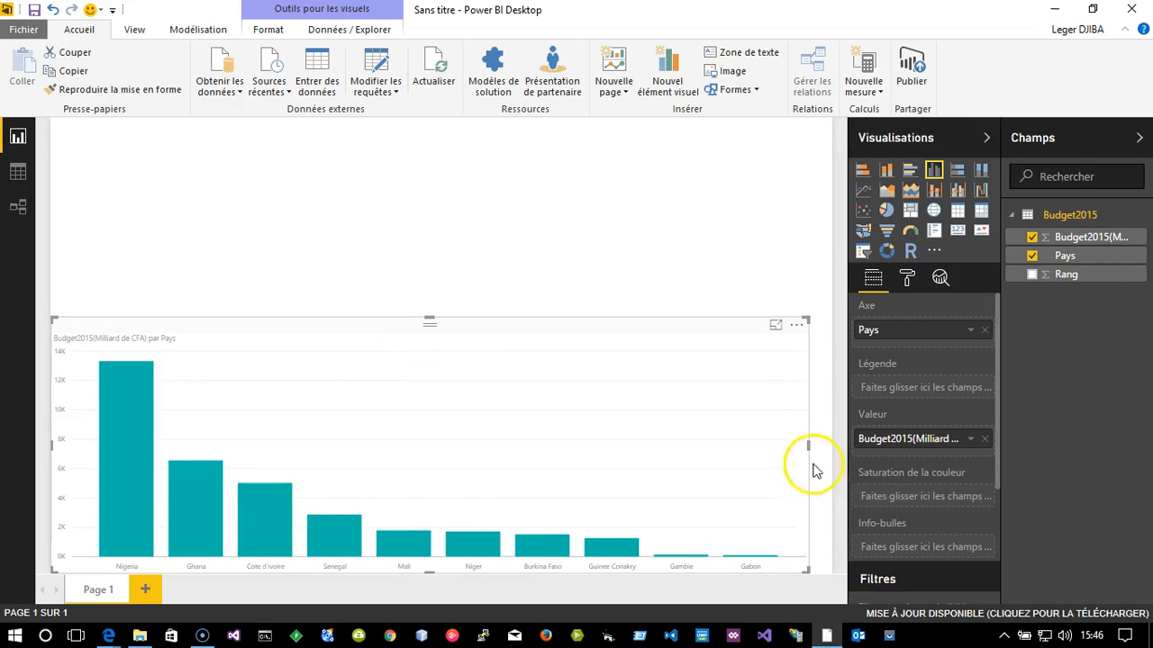
Extend the column chart to the page's far edge so it spans the full width, and deselect it
left_click_drag(806, 448, 835, 443)
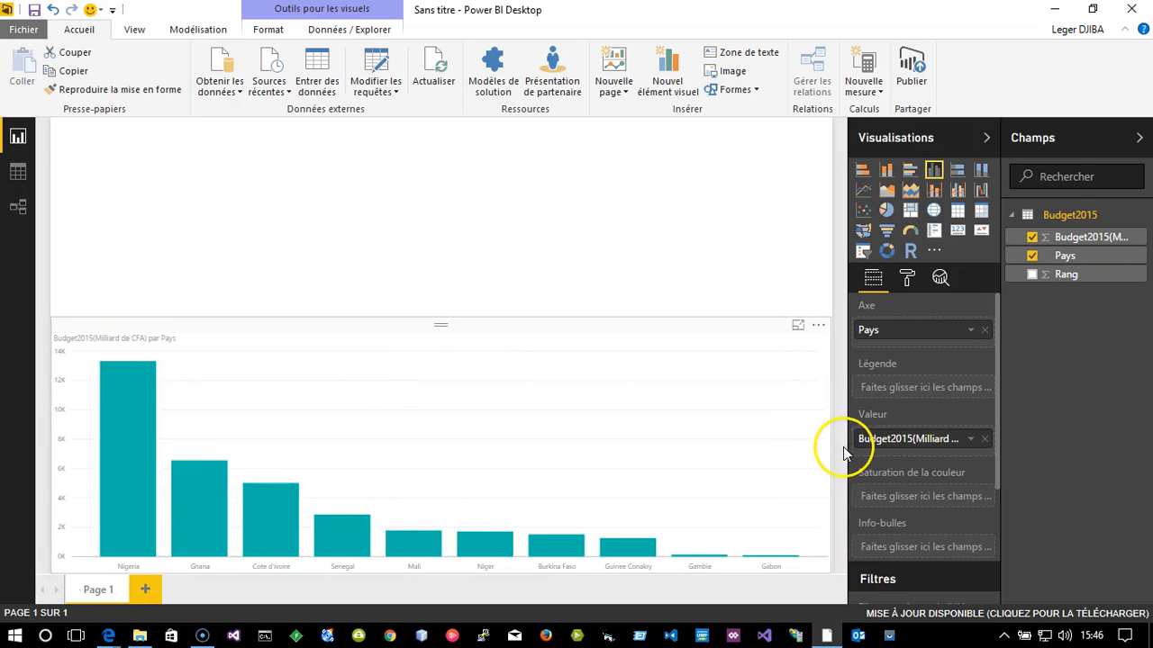
left_click(458, 505)
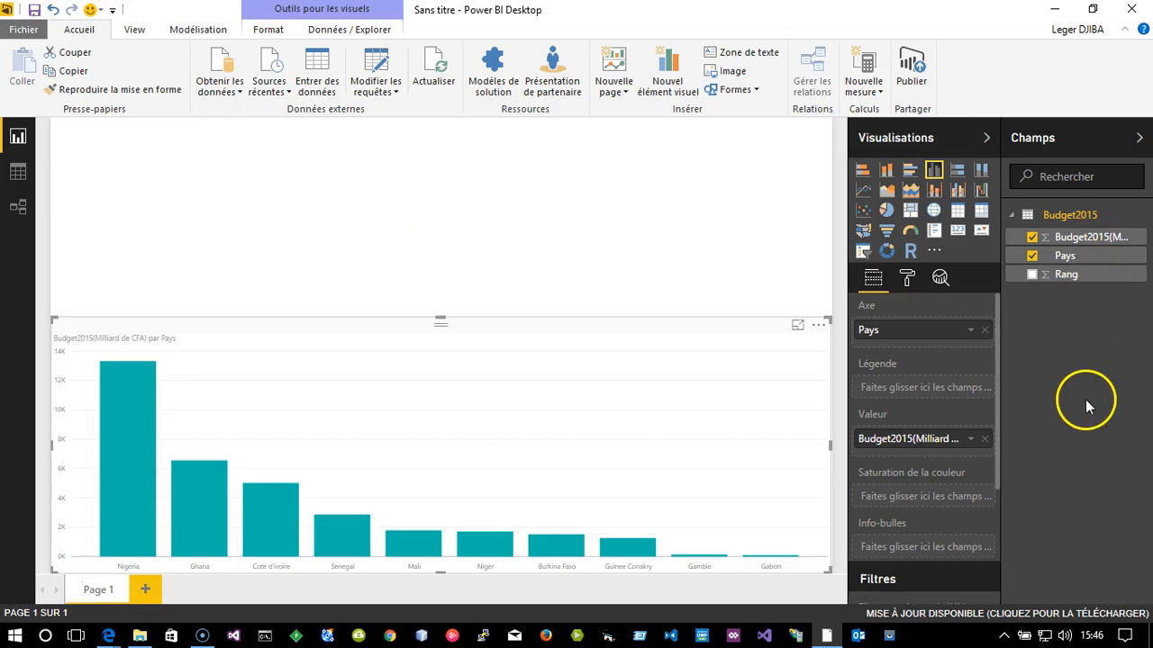
left_click(680, 268)
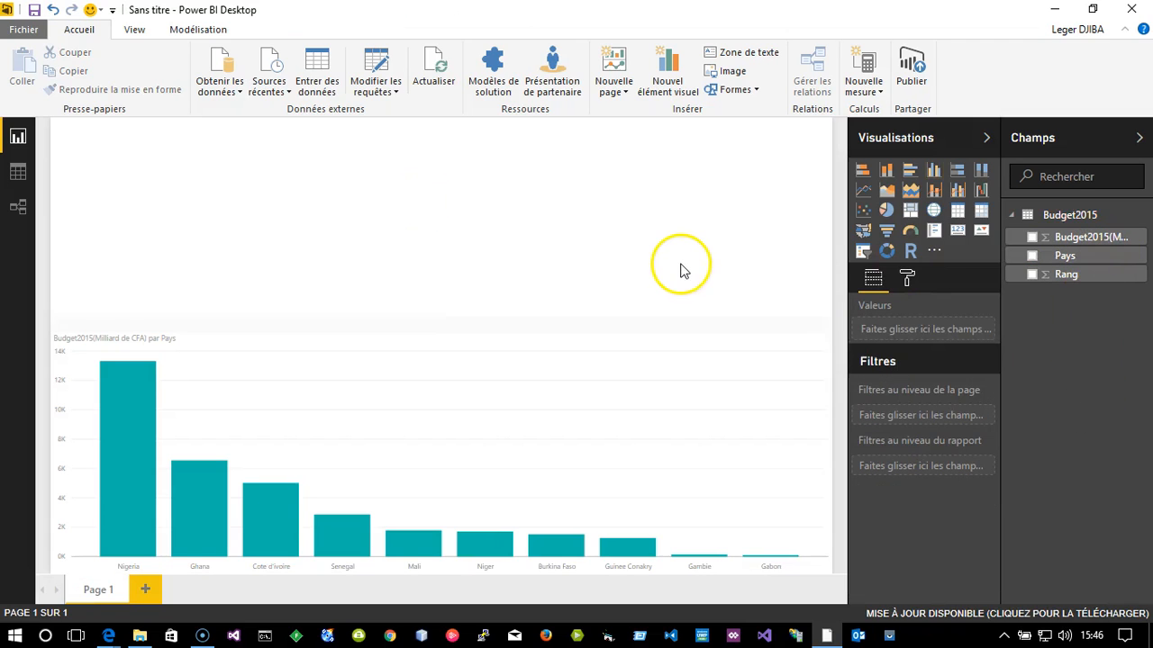
Review the Pays, Rang and Budget2015(Milliard de CFA) columns in the Budgets Excel workbook, then close it and return to Power BI Desktop
left_click(1068, 261)
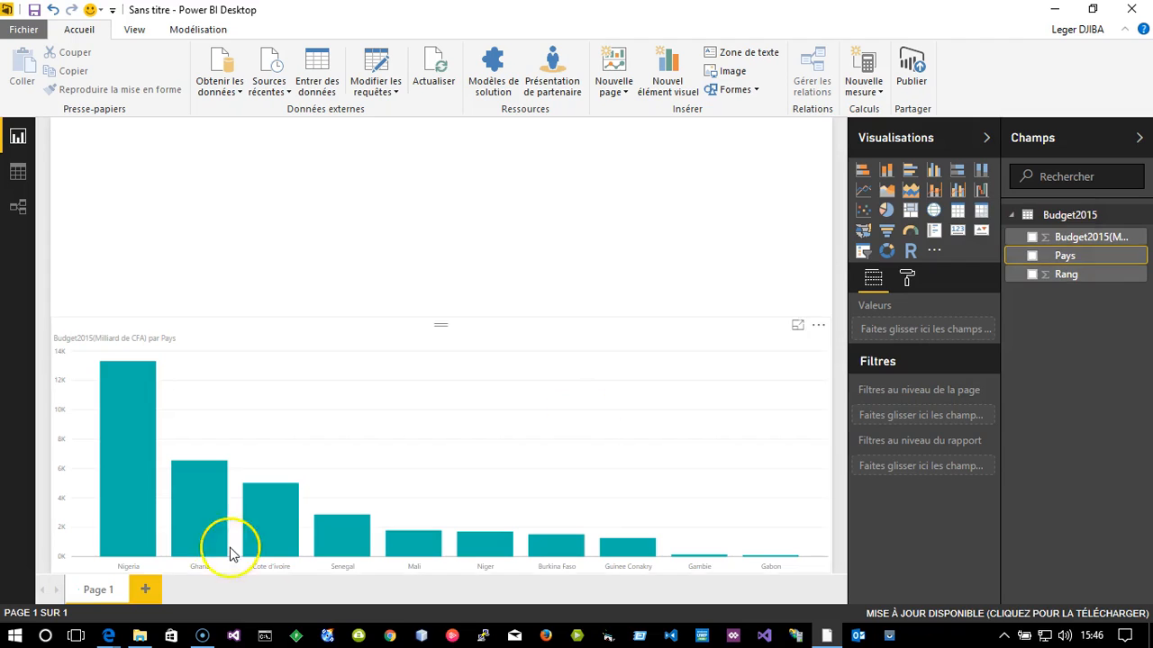
left_click(140, 635)
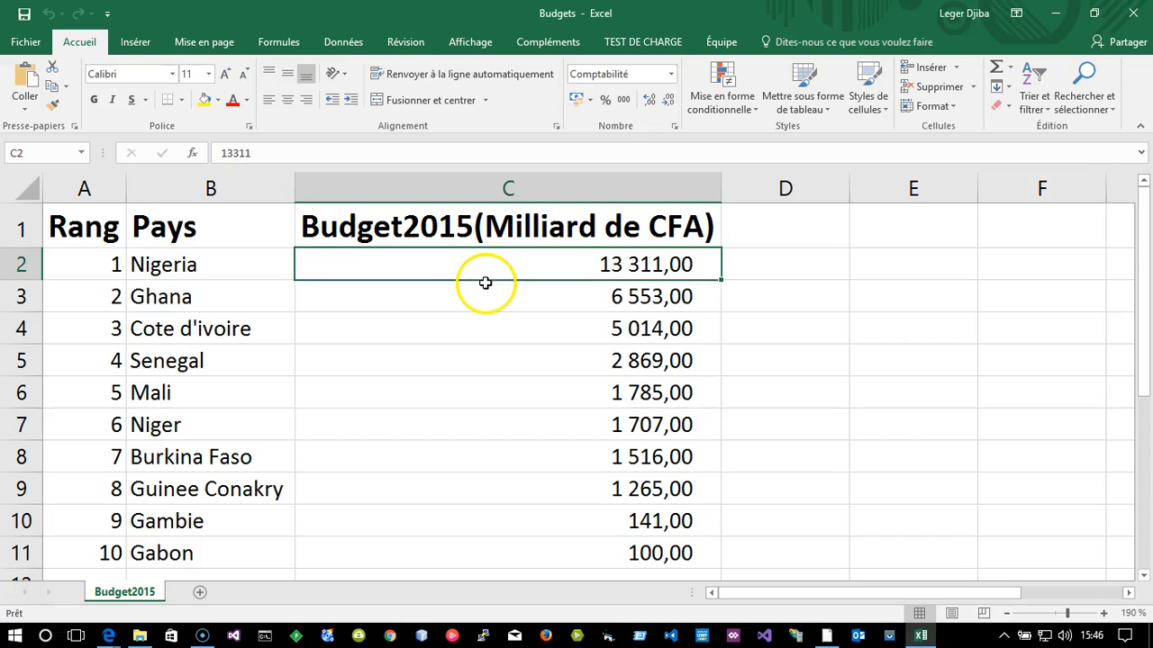
left_click(211, 261)
left_click(247, 330)
left_click(176, 230)
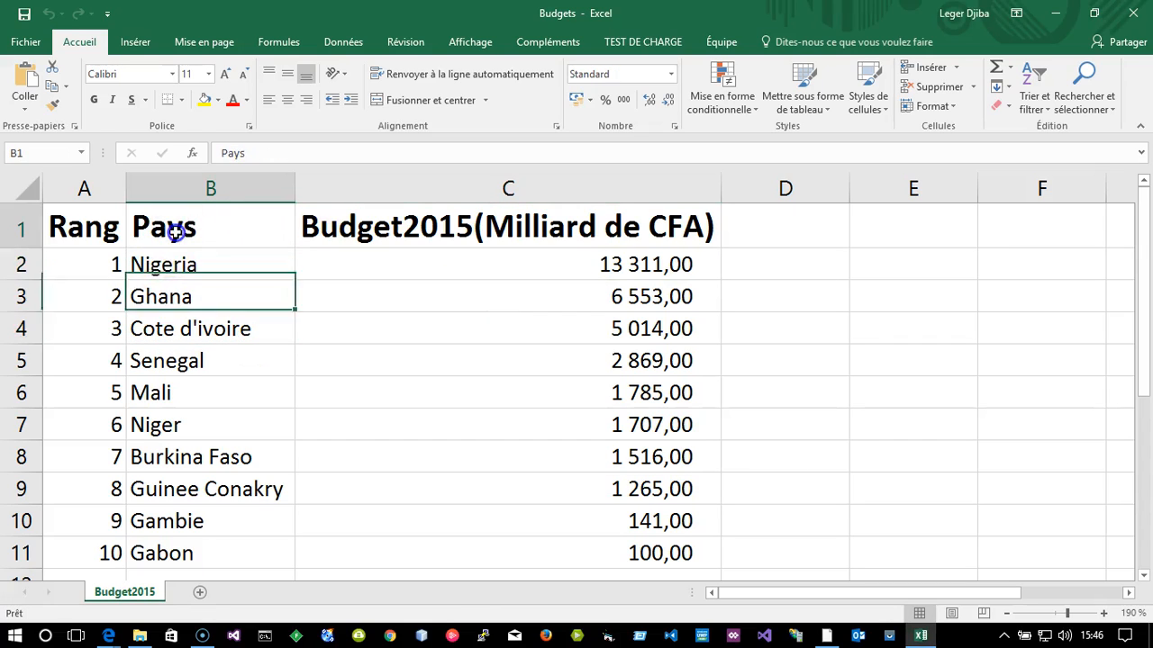
left_click(216, 286)
left_click(415, 227)
left_click(90, 243)
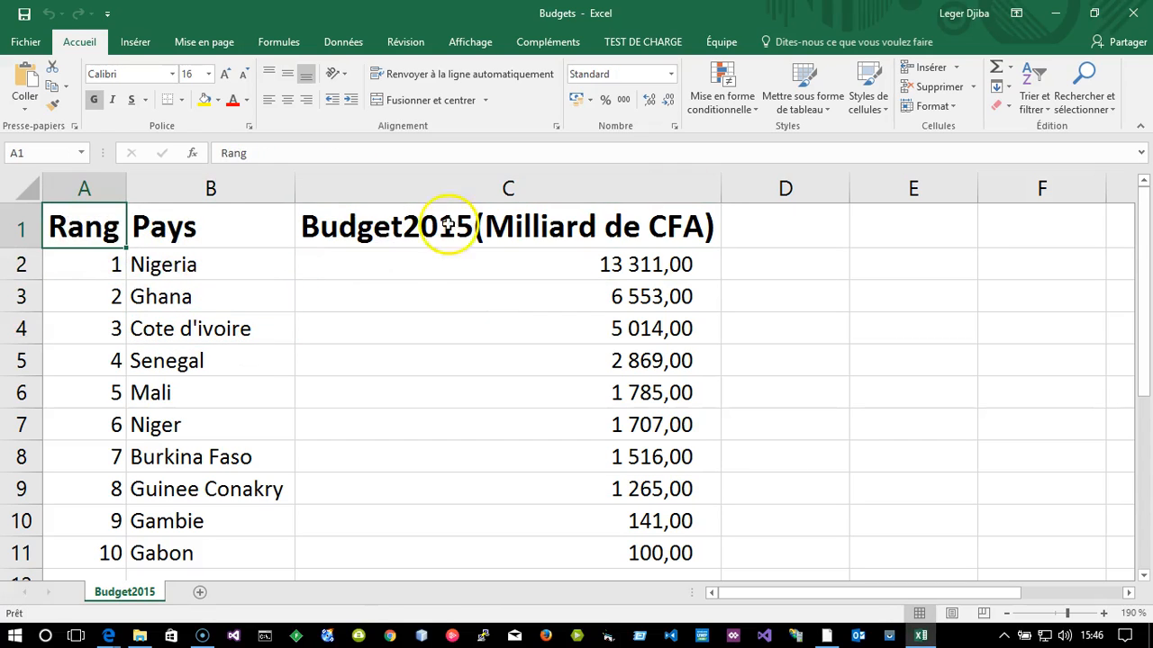
left_click(1133, 14)
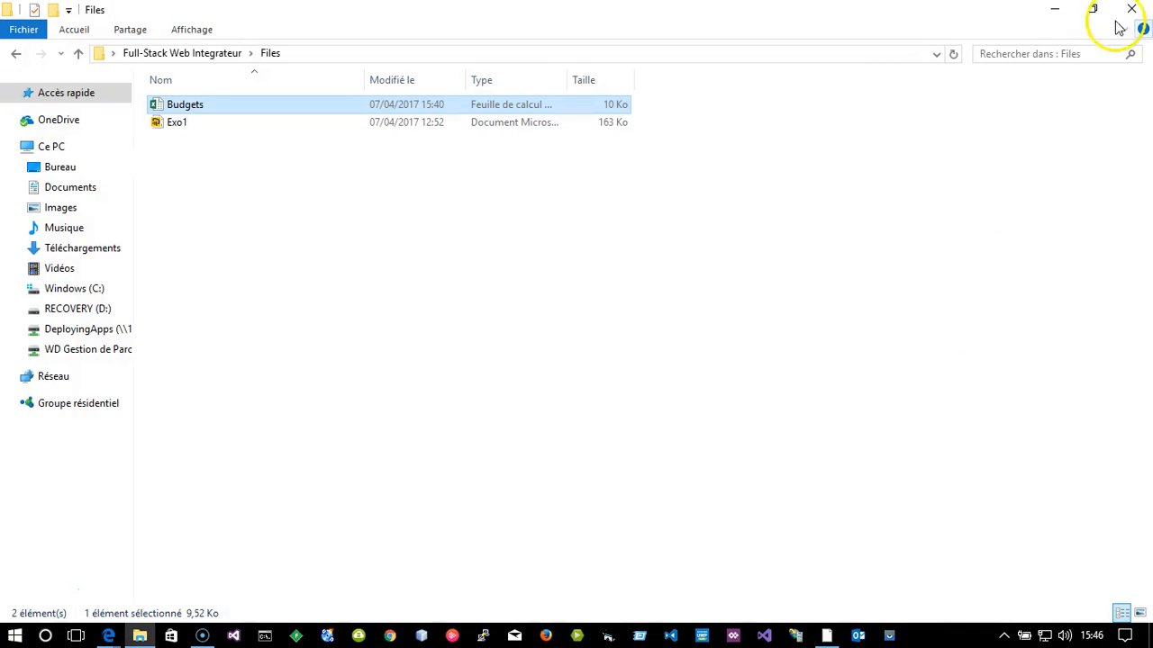
left_click(1055, 11)
Add a map of the Pays field above the column chart and reduce the chart's height from its upper edge
left_click_drag(1063, 259, 248, 135)
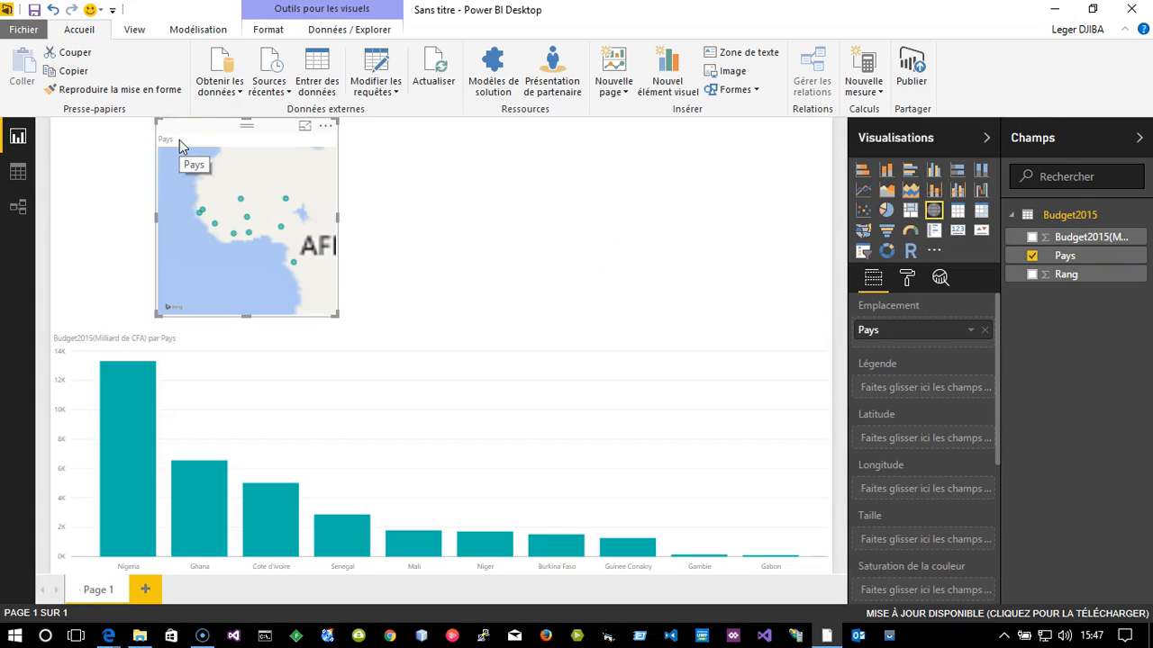
left_click(330, 349)
left_click_drag(441, 317, 442, 369)
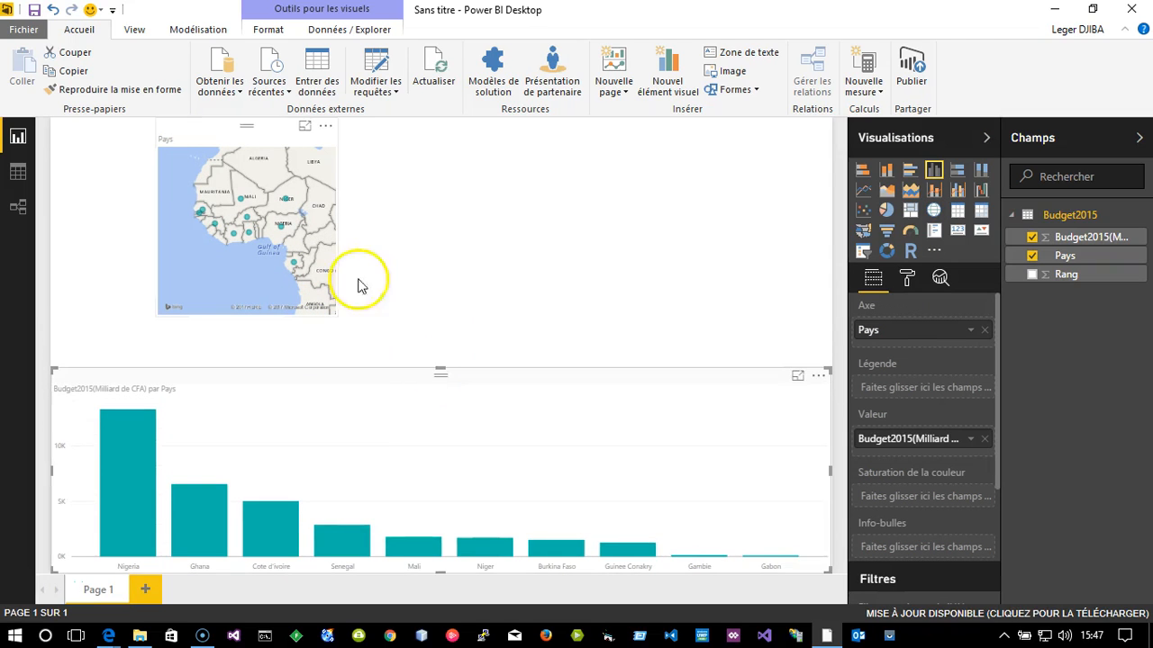
Enlarge the Pays map to the page's full width and down to the upper edge of the column chart
left_click(261, 216)
left_click_drag(338, 315, 810, 351)
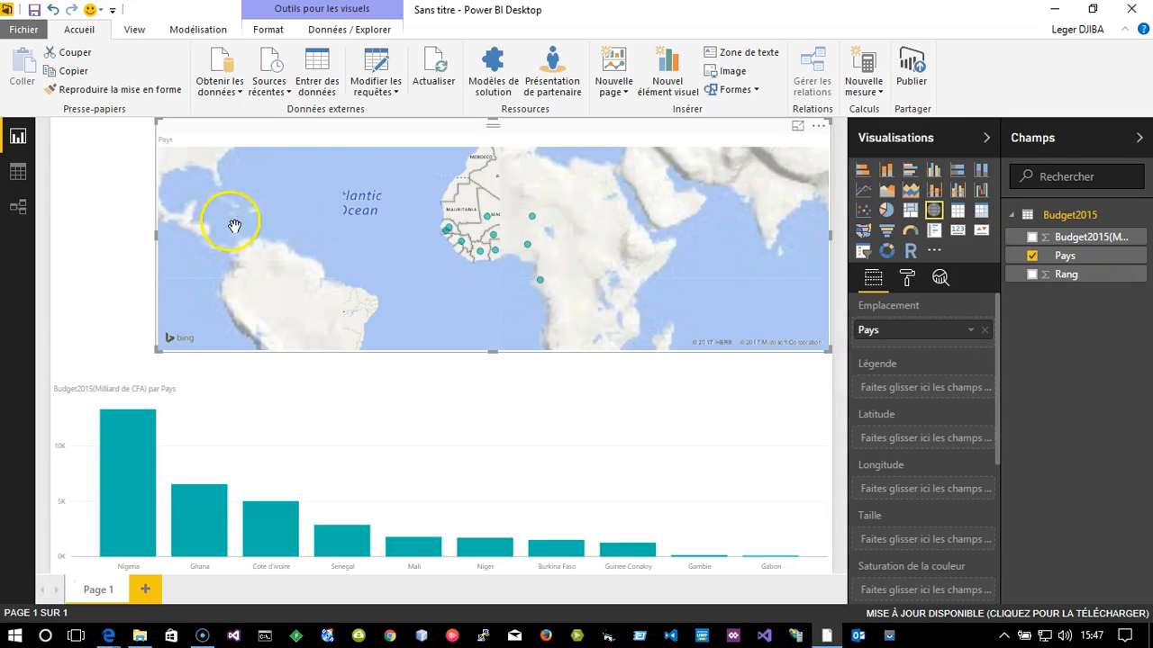
left_click_drag(157, 236, 51, 249)
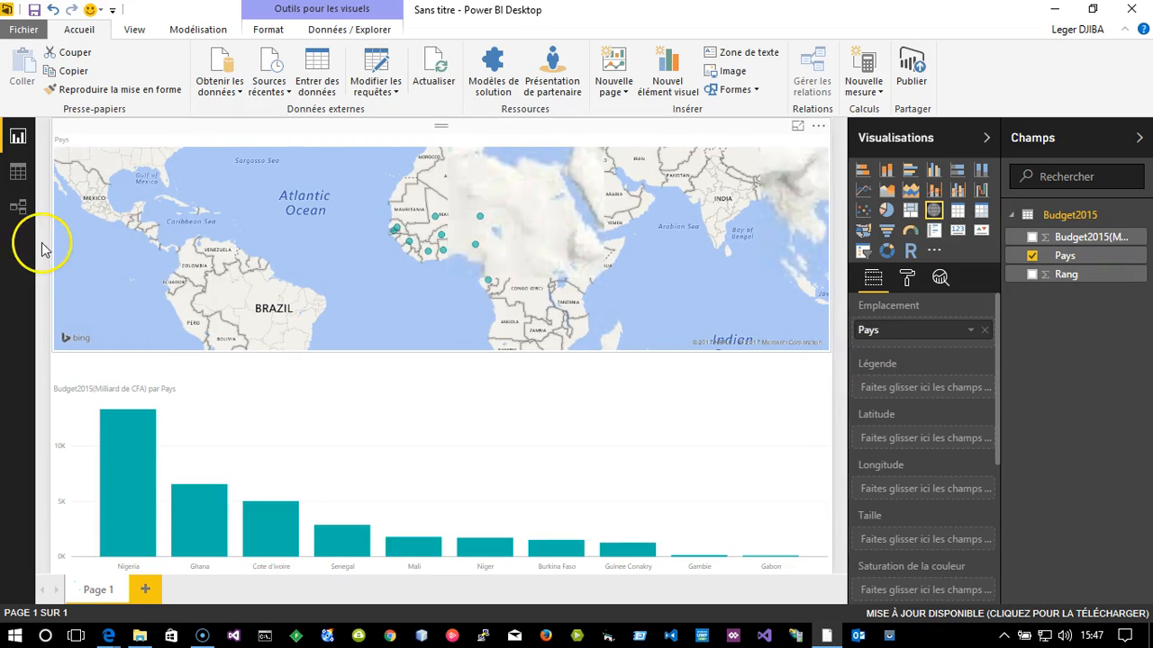
left_click(43, 250)
left_click(521, 333)
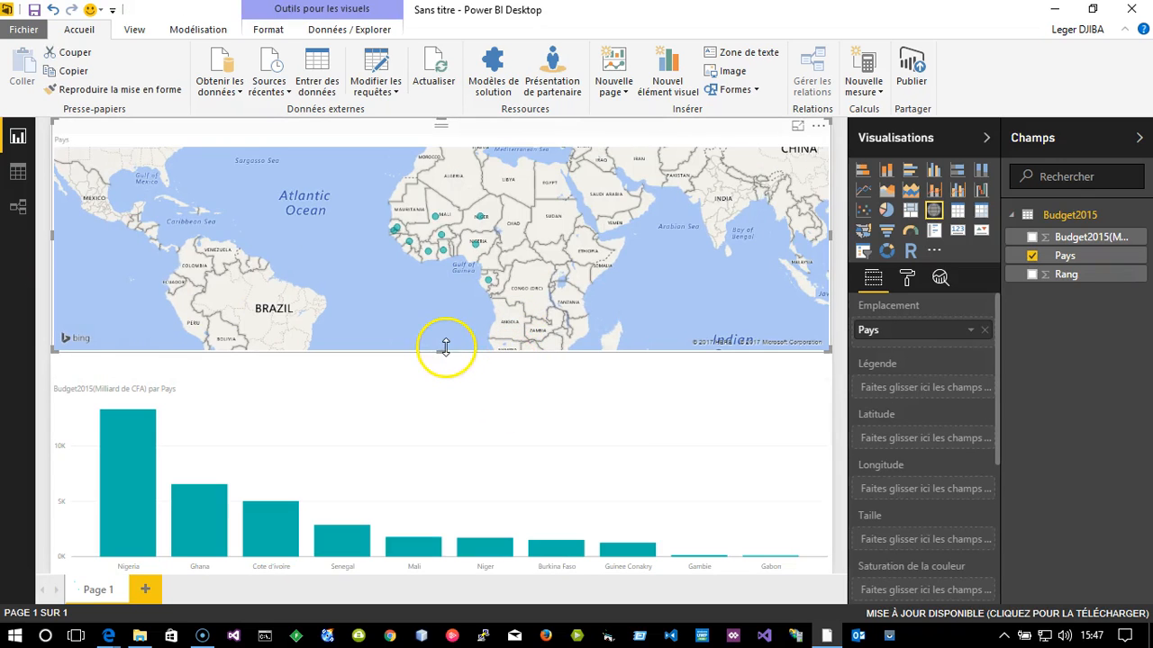
mouse_move(443, 348)
left_mouse_down()
mouse_move(442, 394)
mouse_move(438, 370)
left_mouse_up()
left_click(429, 455)
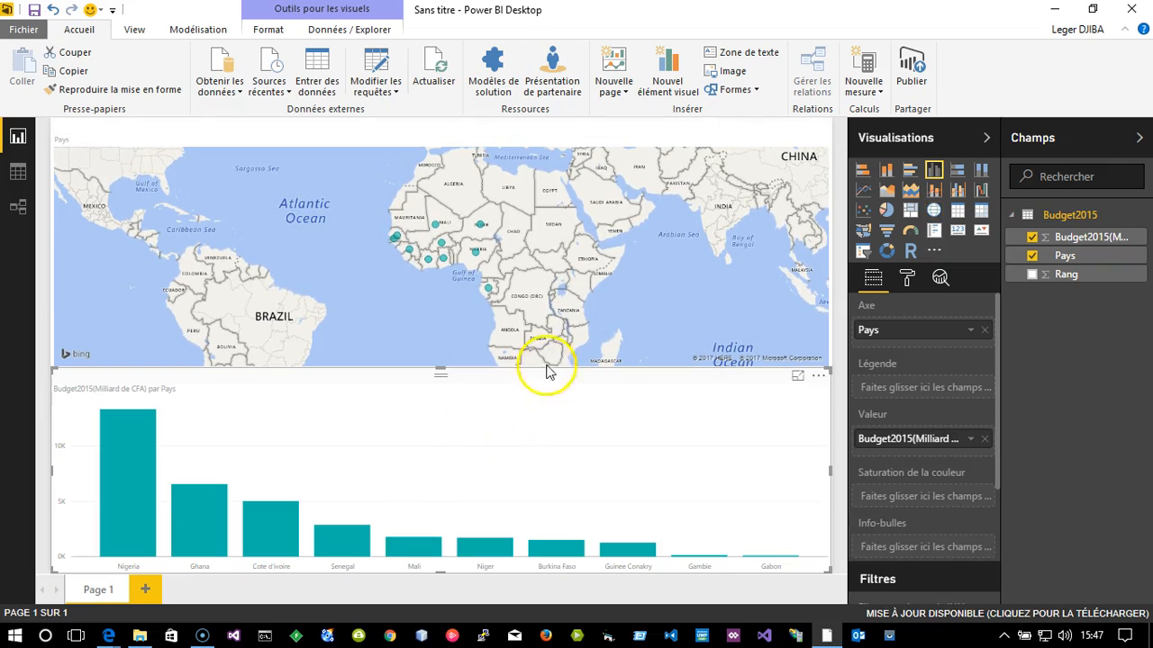
Examine the country markers on the map around Nigeria, Niger, Gambia and Senegal
left_click_drag(388, 272, 319, 282)
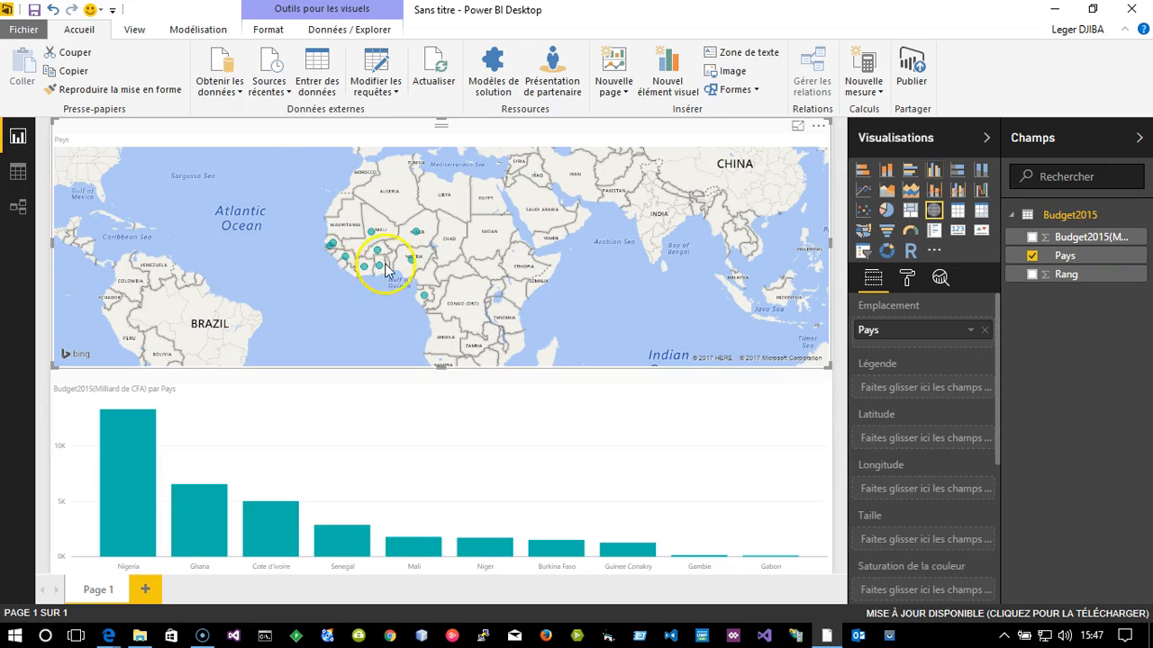
scroll(401, 261, "up", 3)
scroll(400, 263, "down", 4)
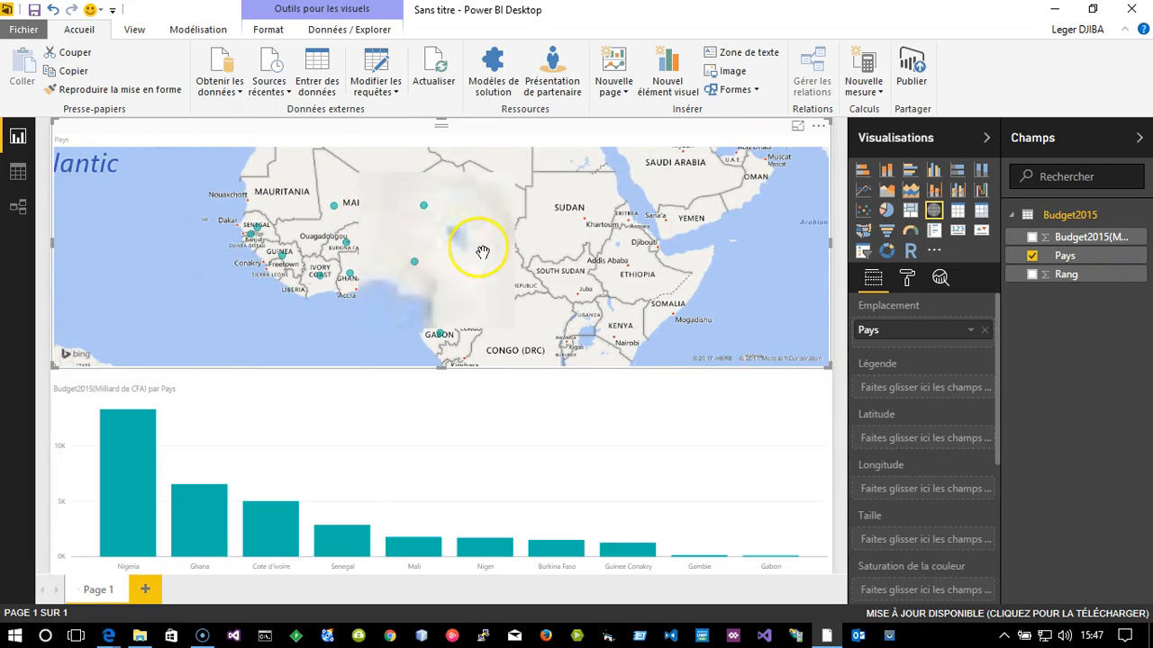
scroll(432, 259, "up", 4)
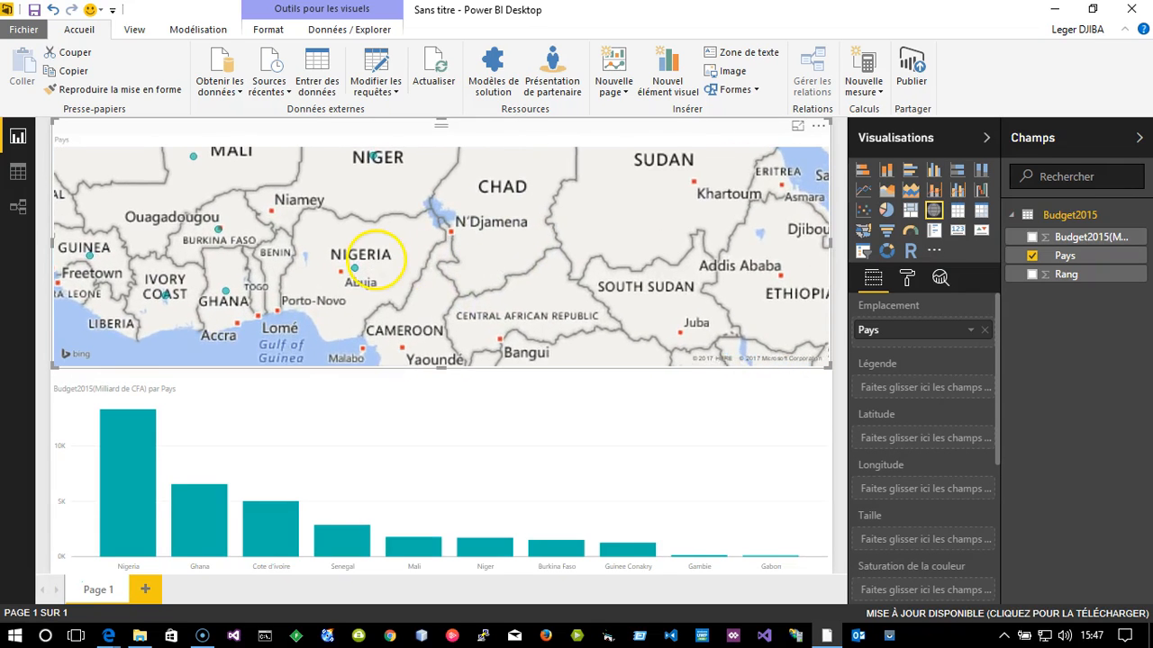
left_click_drag(377, 260, 420, 263)
mouse_move(416, 164)
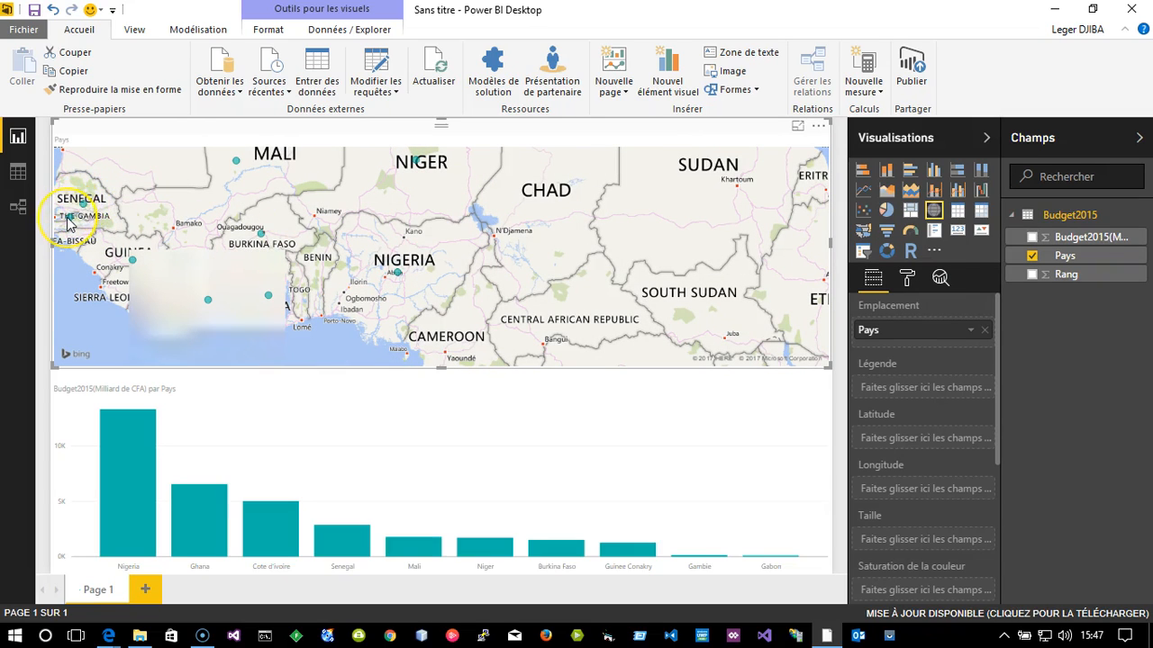
mouse_move(69, 224)
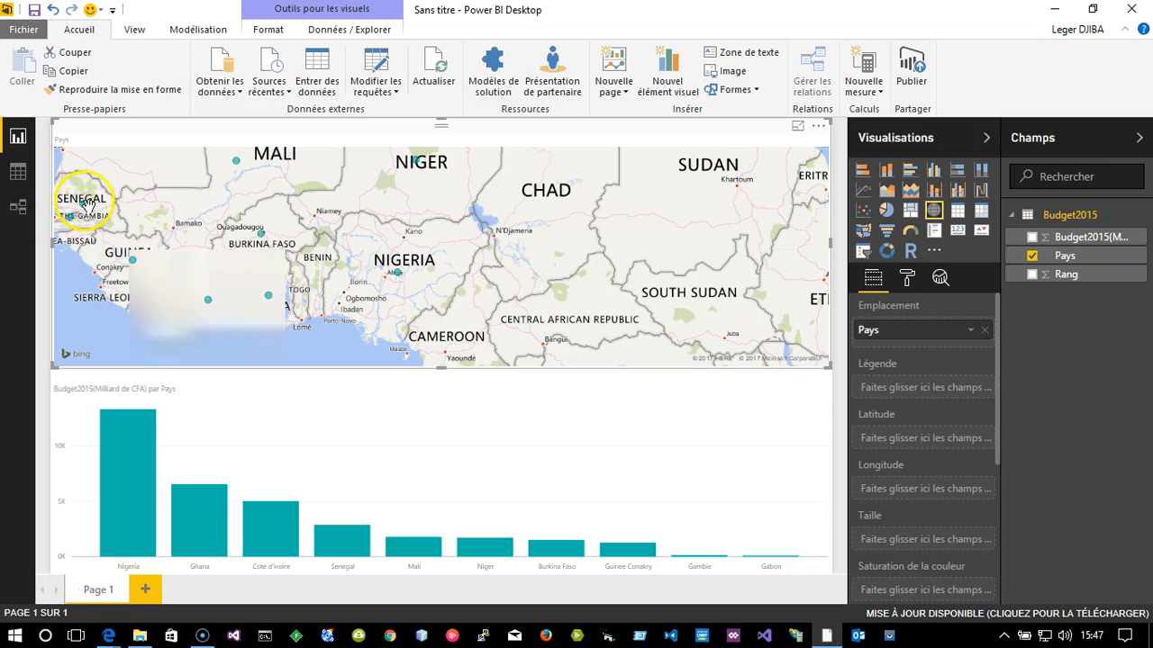
mouse_move(84, 206)
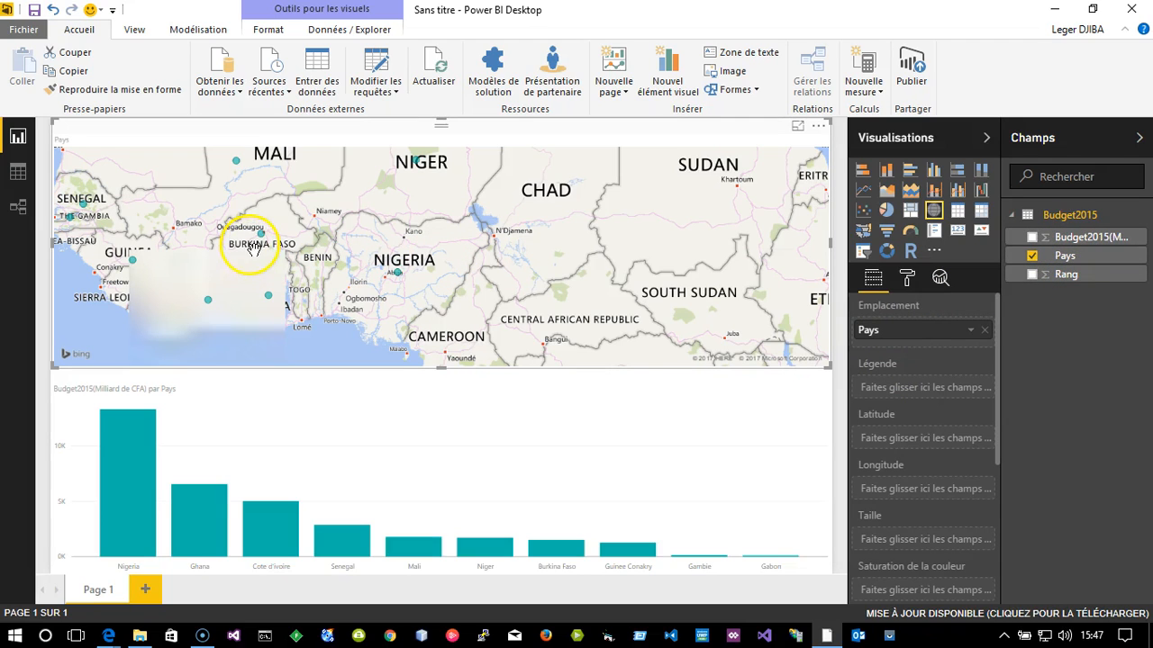
Size the map's bubbles by Budget2015(Milliard de CFA) and narrow the map to about half the page width
left_click_drag(1063, 243, 206, 249)
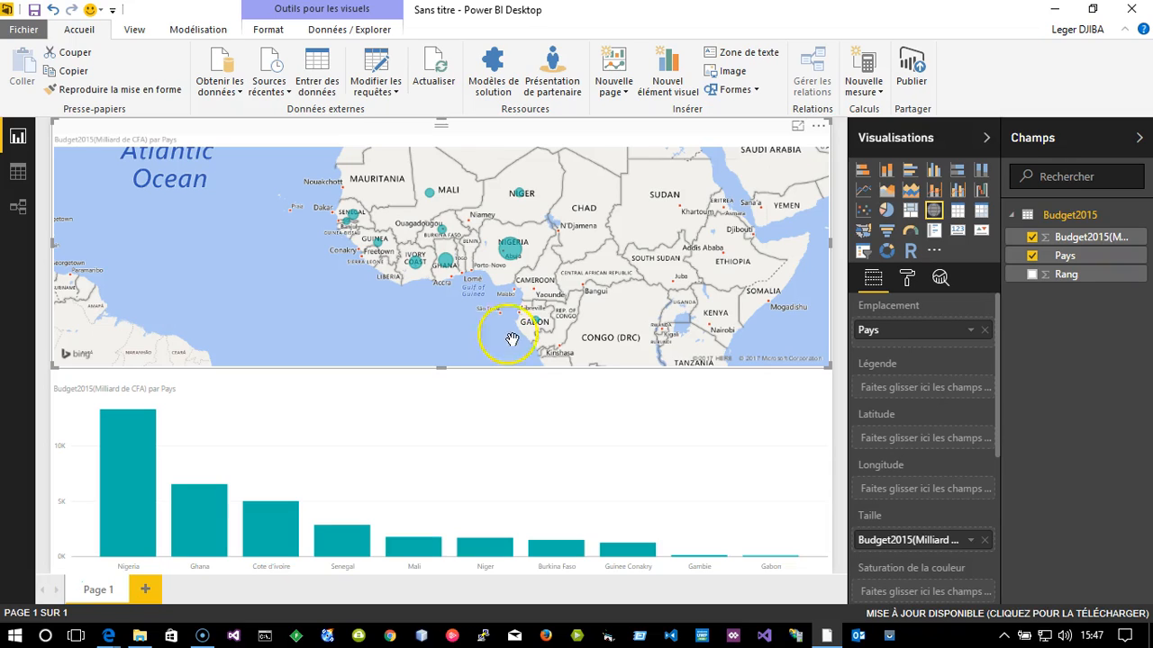
mouse_move(517, 251)
left_click_drag(830, 243, 472, 264)
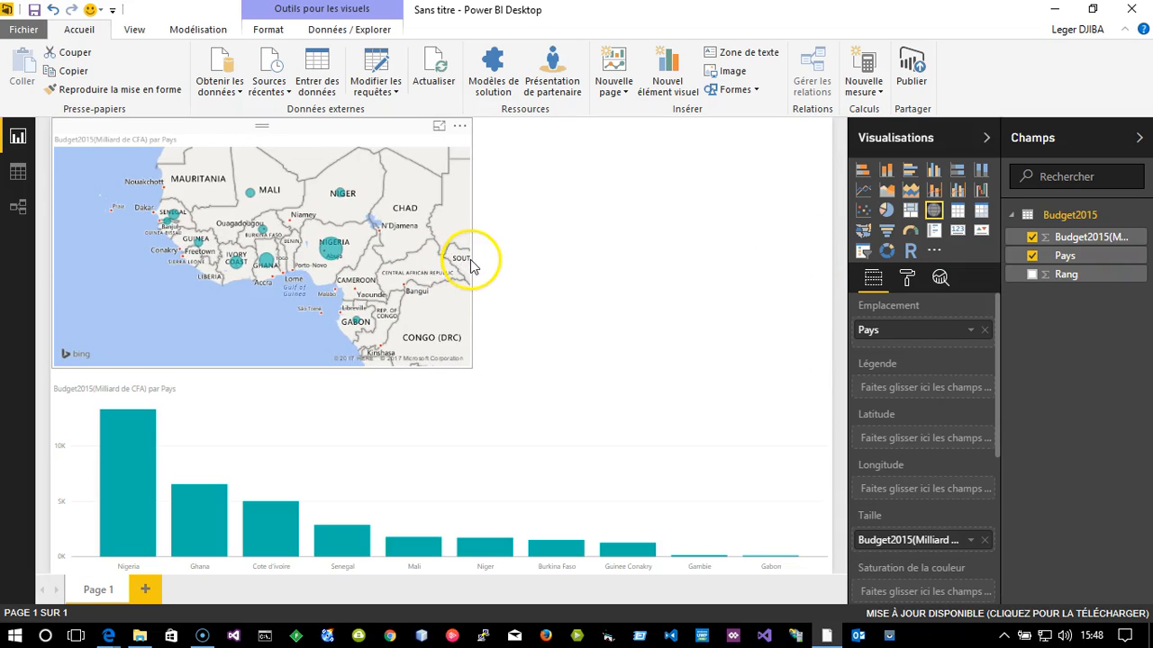
Narrow the column chart to about half the page width and place it beside the map in the page's upper half
left_click(552, 567)
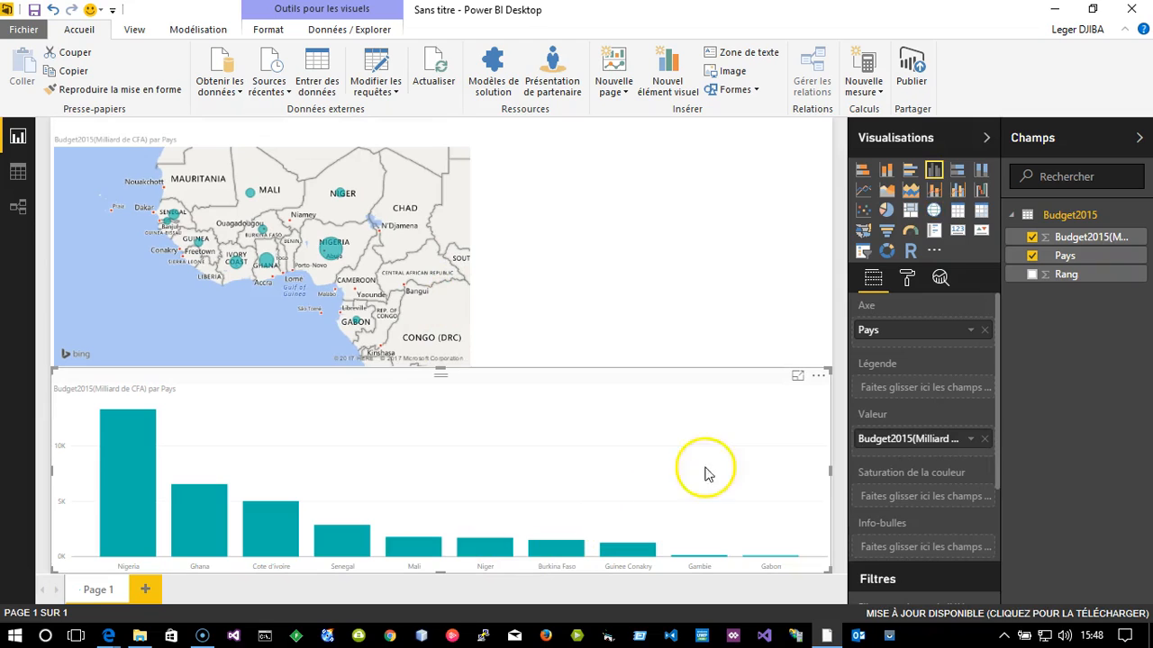
left_click_drag(823, 468, 469, 482)
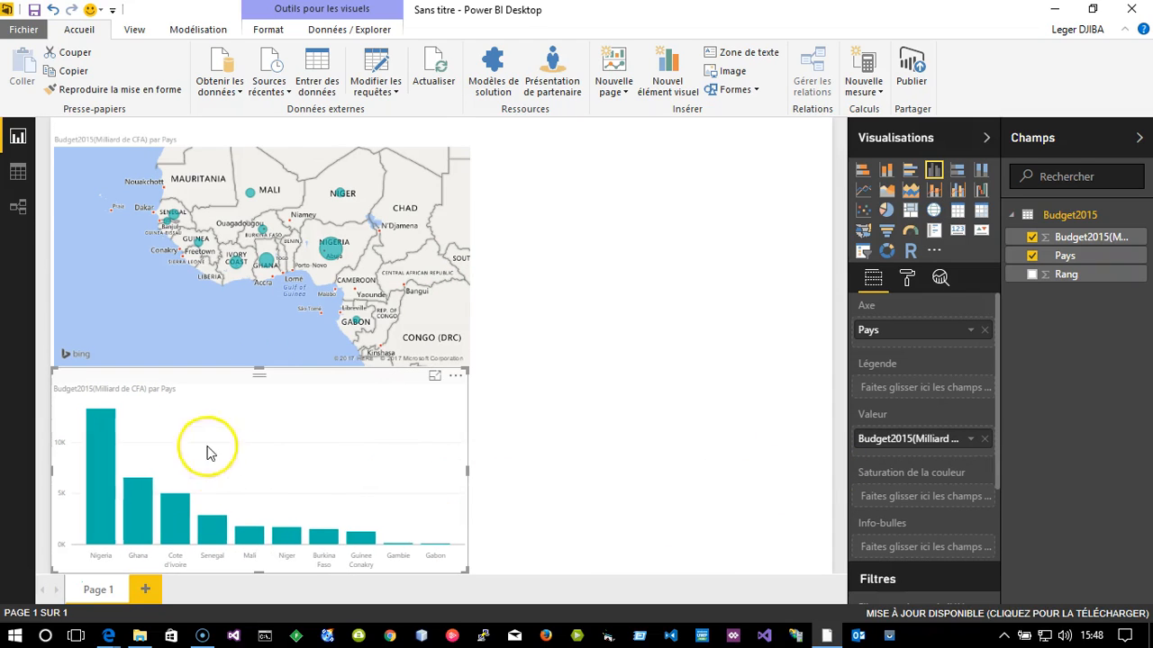
left_click_drag(238, 441, 682, 180)
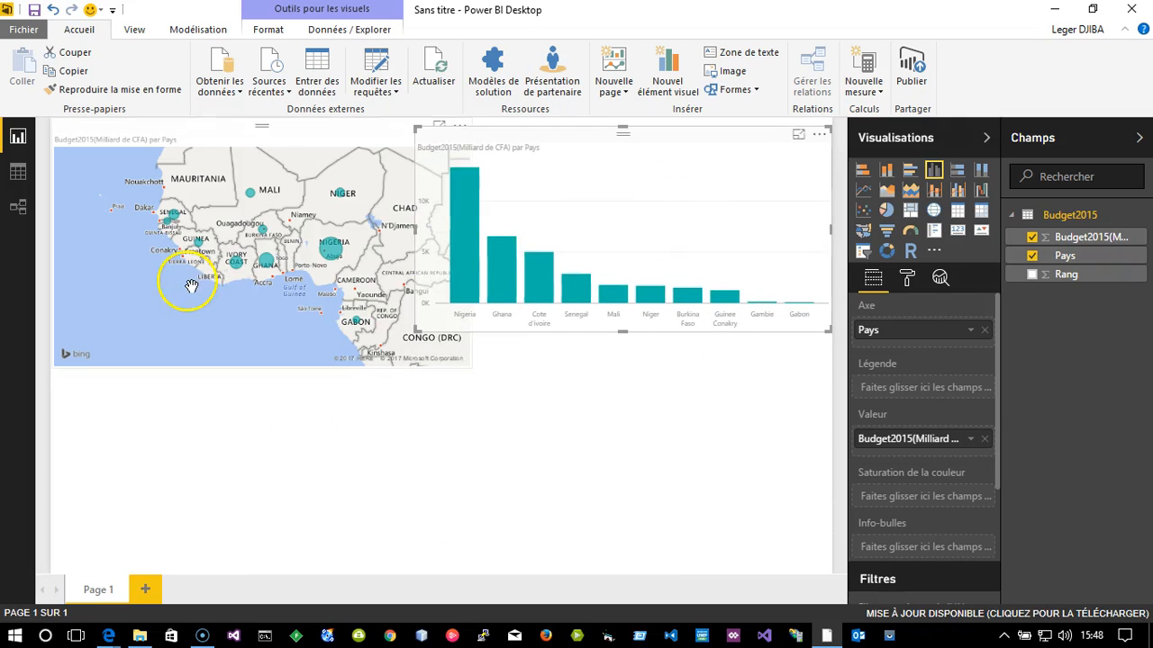
left_click_drag(414, 231, 477, 236)
Stretch the map downward to fill the full height of the page
left_click(312, 275)
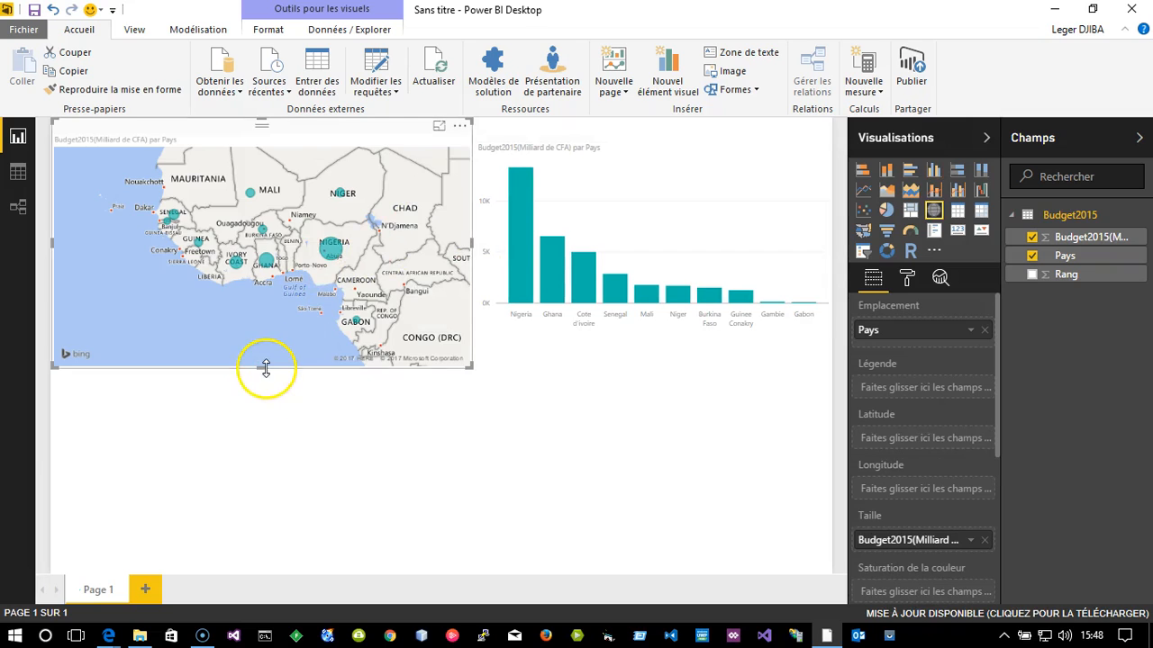
left_click_drag(263, 367, 263, 382)
left_click_drag(267, 463, 278, 597)
Highlight the Senegal column in the chart to filter the map to that country
left_click(616, 288)
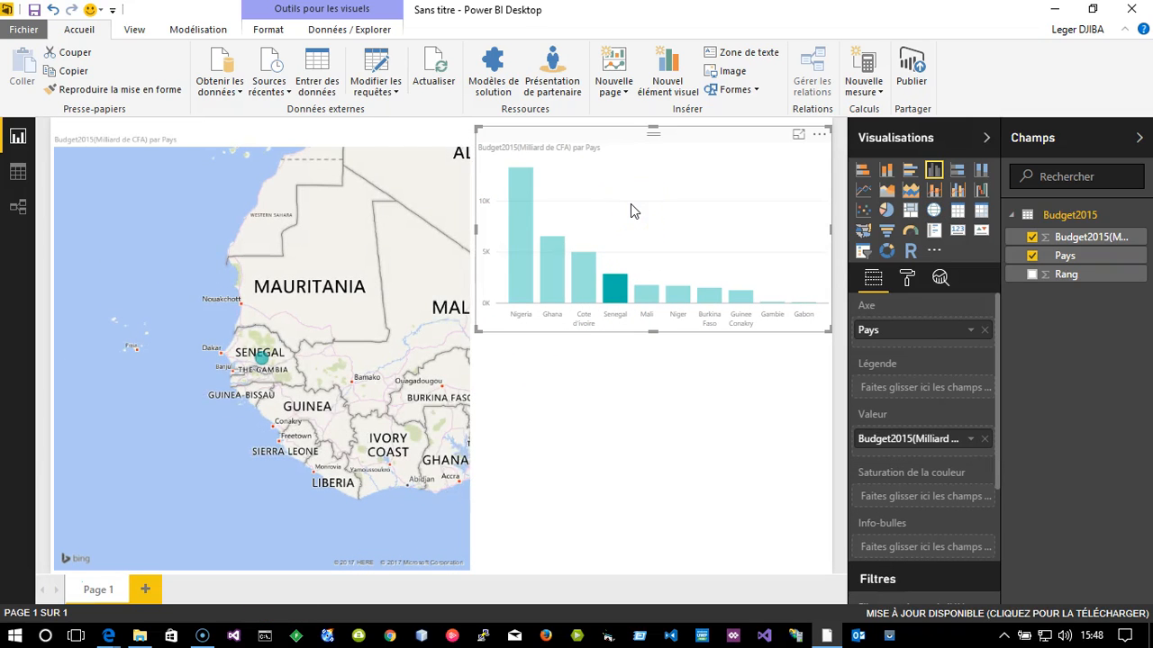
left_click(635, 425)
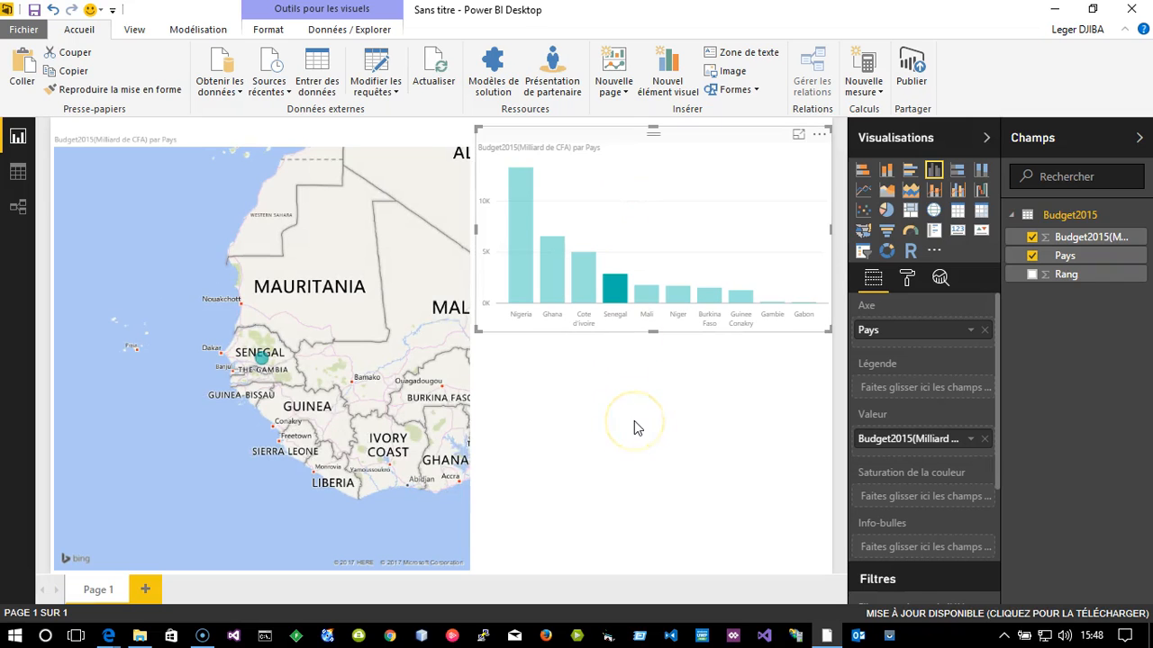
Duplicate the column chart, with the copy in the free space beneath it, and convert the copy to a pie chart
left_click(653, 219)
key("ctrl+c")
key("ctrl+v")
left_click(654, 421)
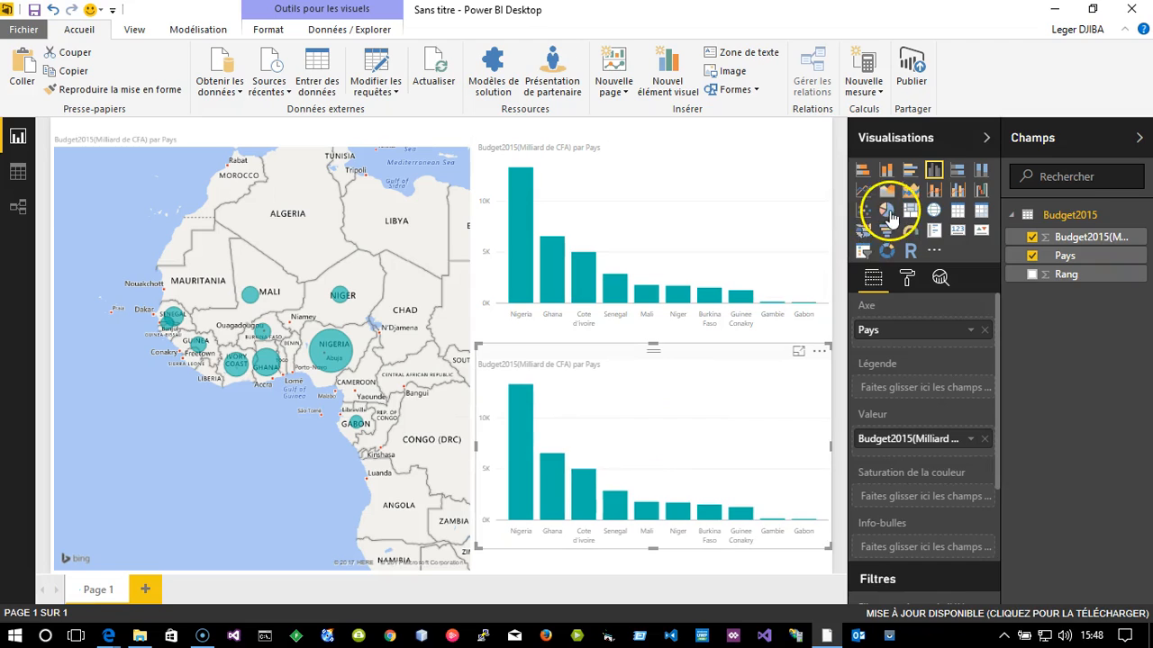
left_click(886, 209)
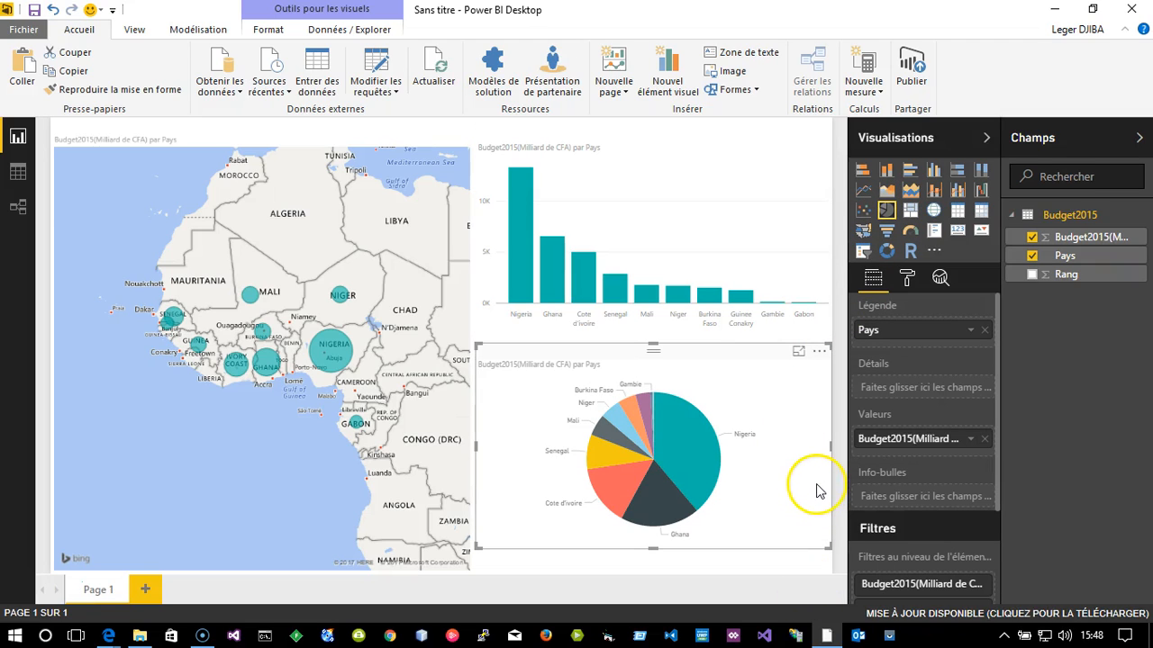
Test the filtering between the visuals by selecting Mali on the map, clearing it, and selecting Nigeria in the column chart
left_click(365, 267)
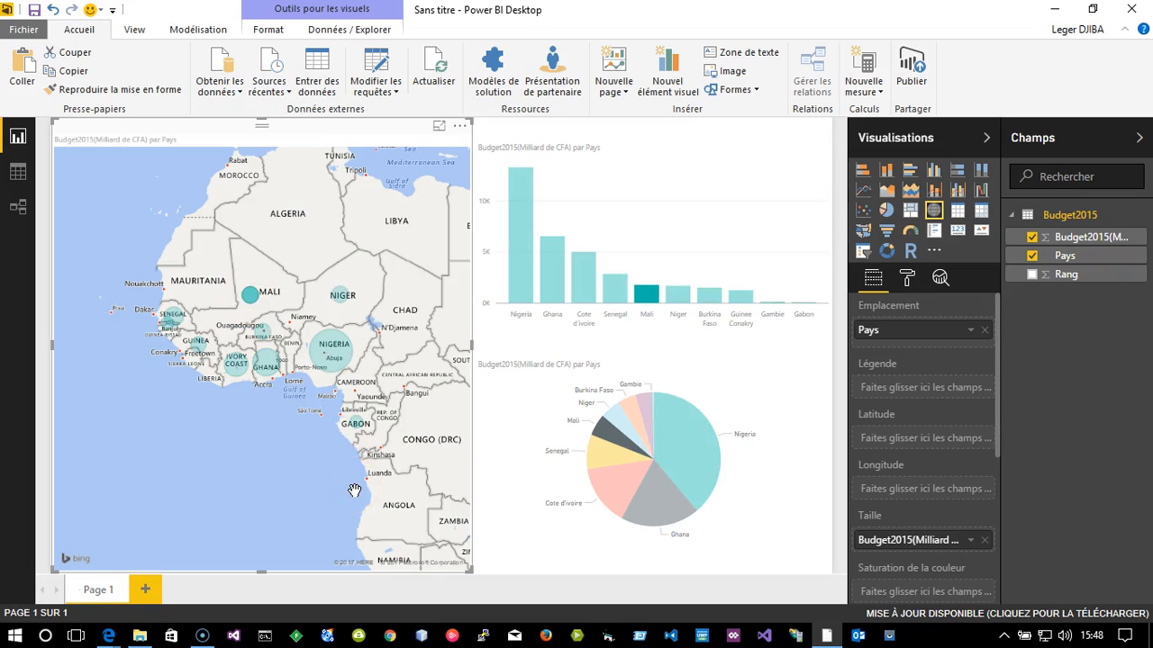
mouse_move(707, 461)
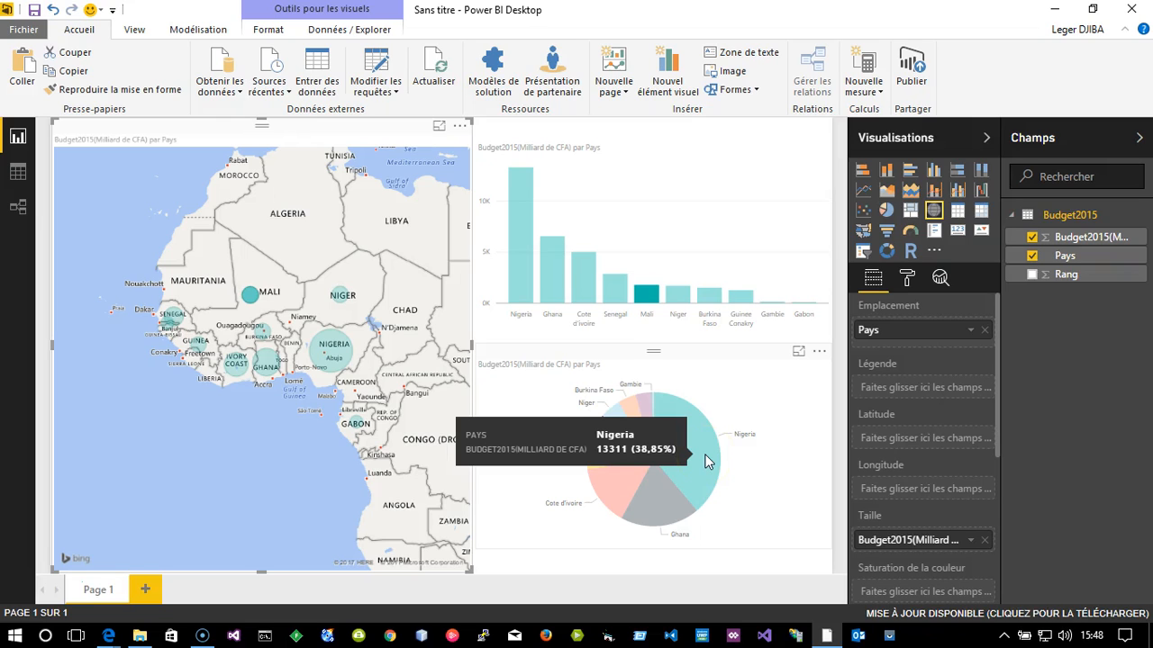
left_click(373, 322)
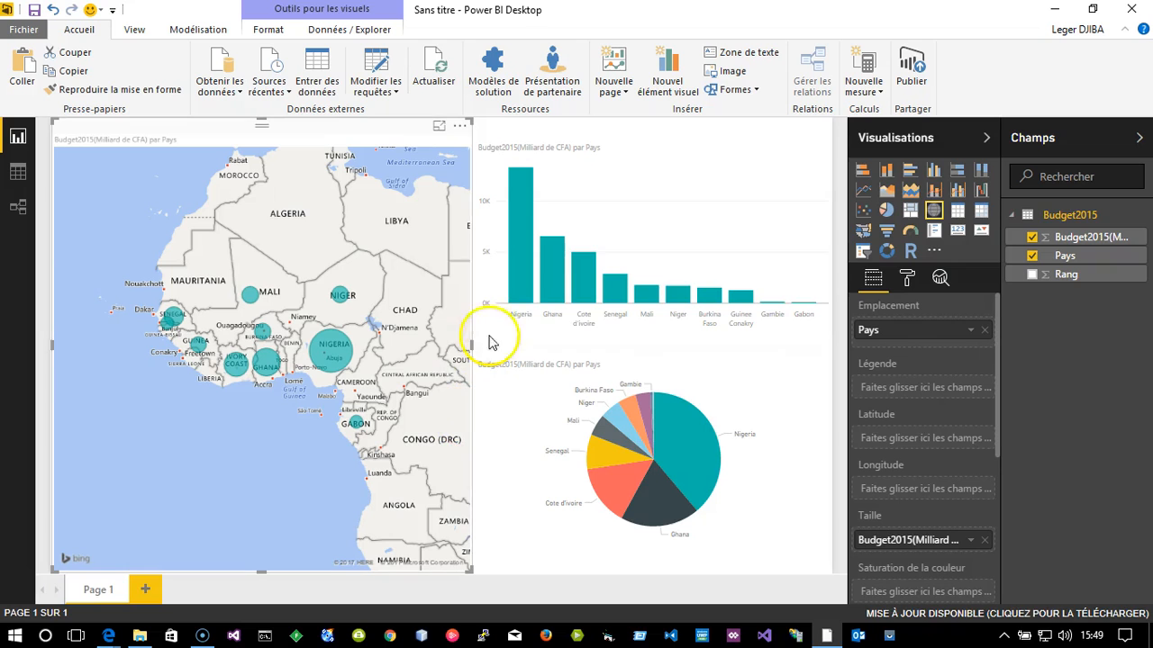
left_click(522, 272)
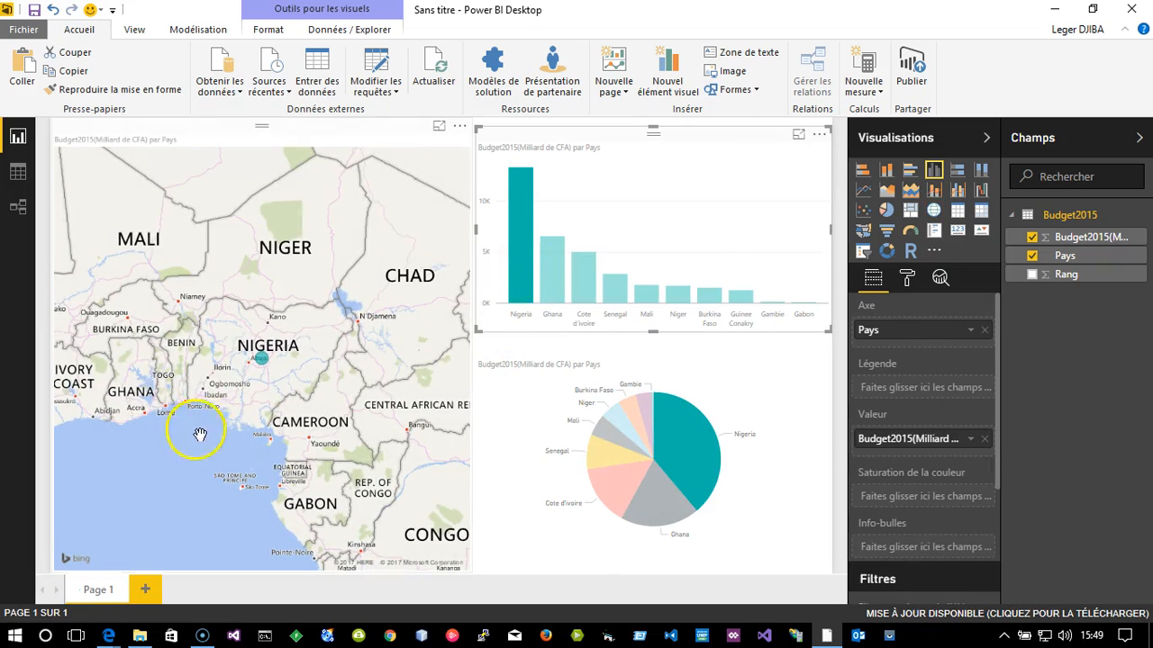
mouse_move(261, 360)
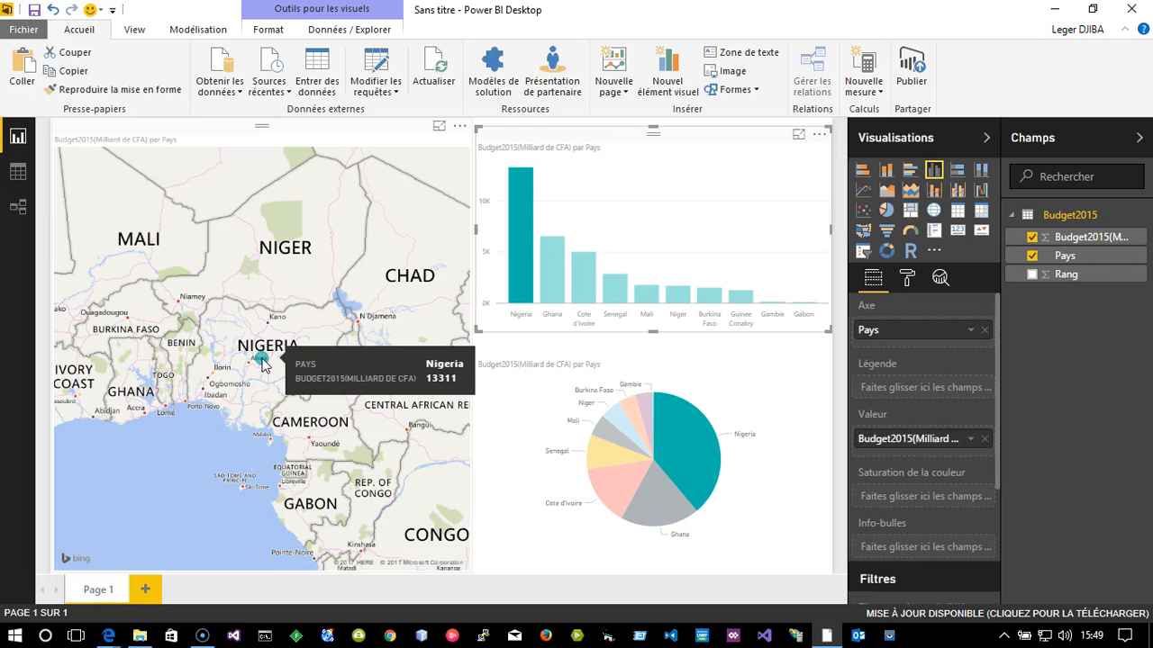
Test the filtering from the column chart by selecting Ghana, Cote d'ivoire, Senegal and Gabon, and examine Gabon up close on the map
left_click(551, 296)
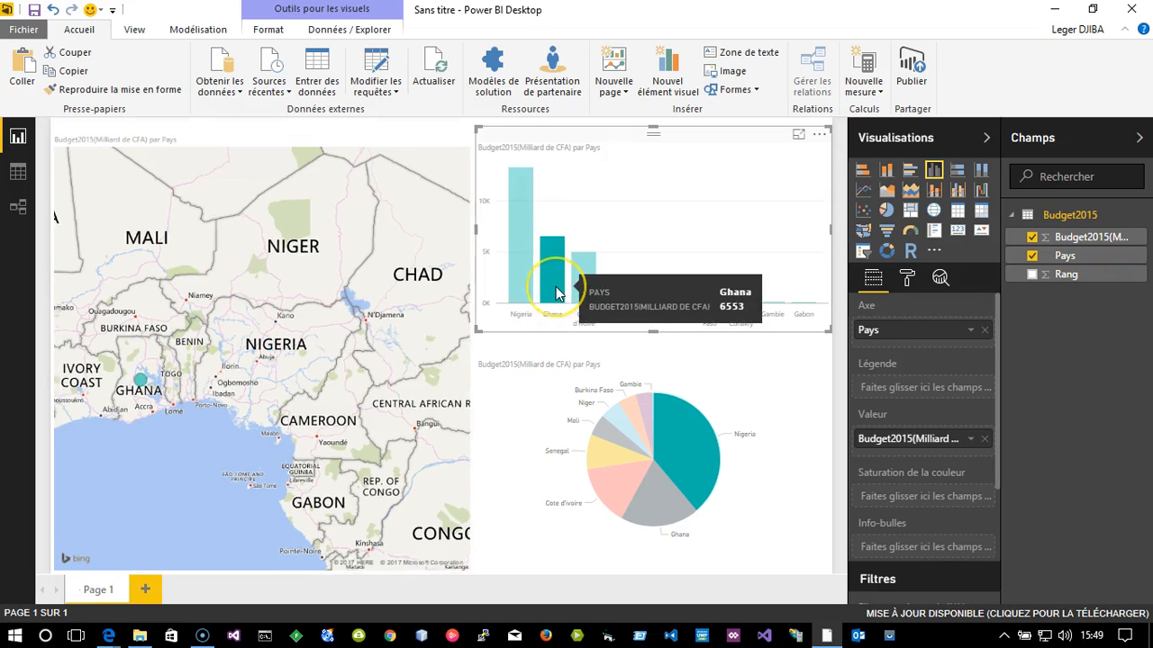
left_click(581, 284)
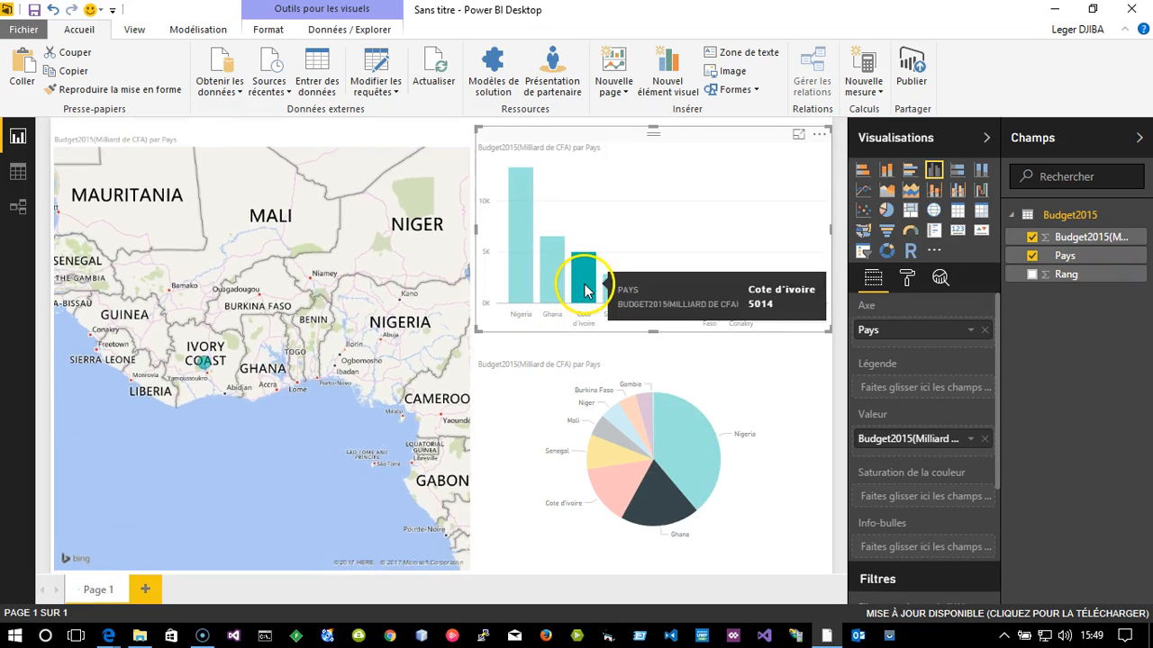
left_click(613, 290)
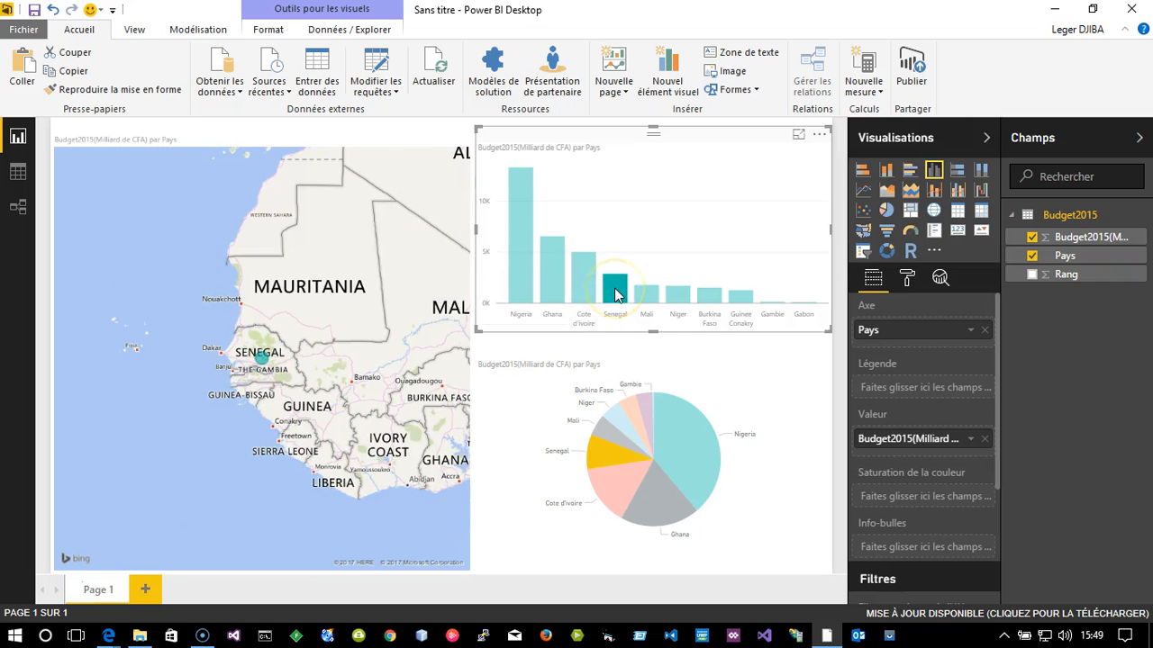
left_click(768, 306)
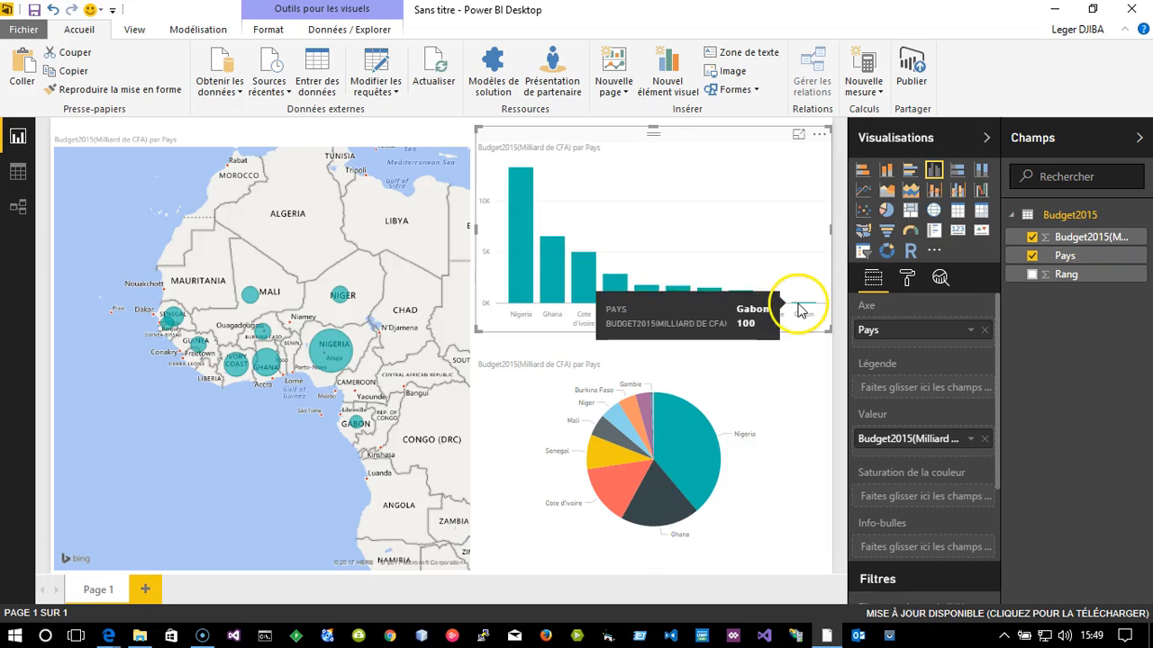
left_click(801, 304)
scroll(250, 363, "up", 6)
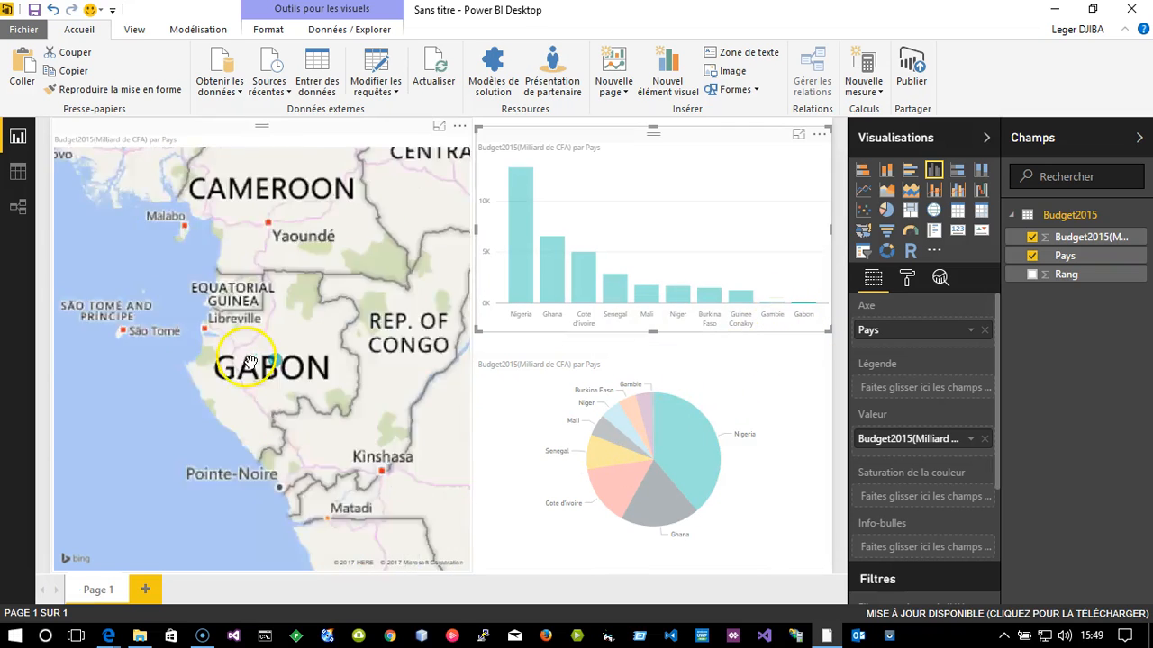
left_click_drag(345, 415, 109, 281)
left_click(147, 264)
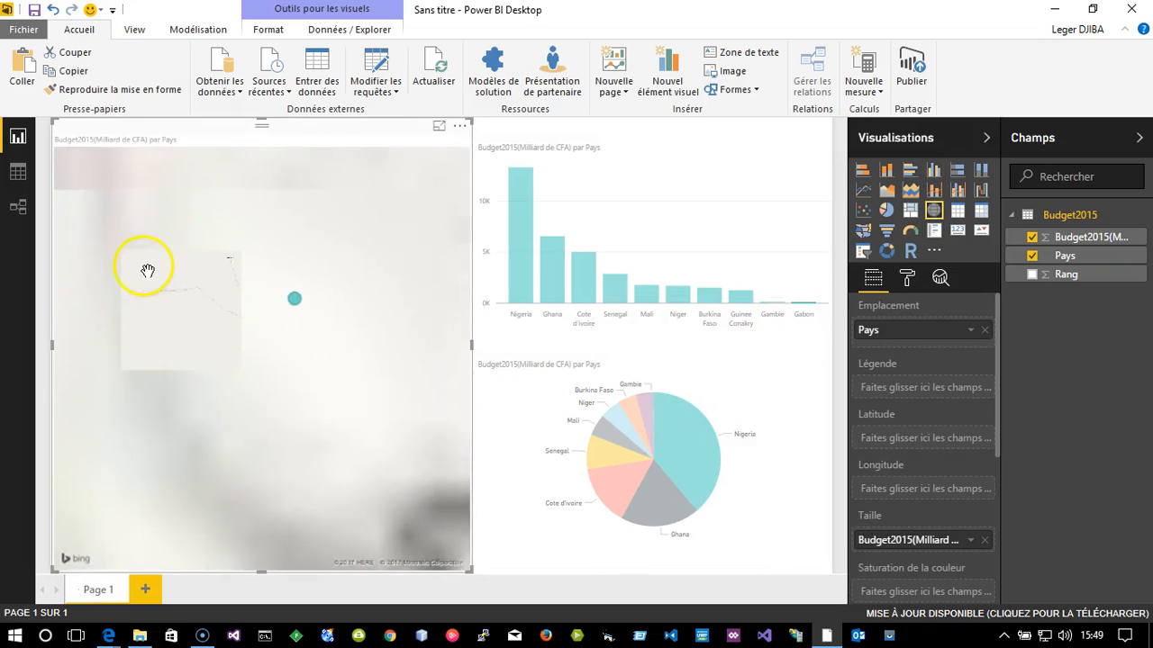
Test the filtering from the pie chart by selecting the Nigeria, Senegal, Cote d'ivoire and Ghana slices, and clear the selection
left_click(728, 522)
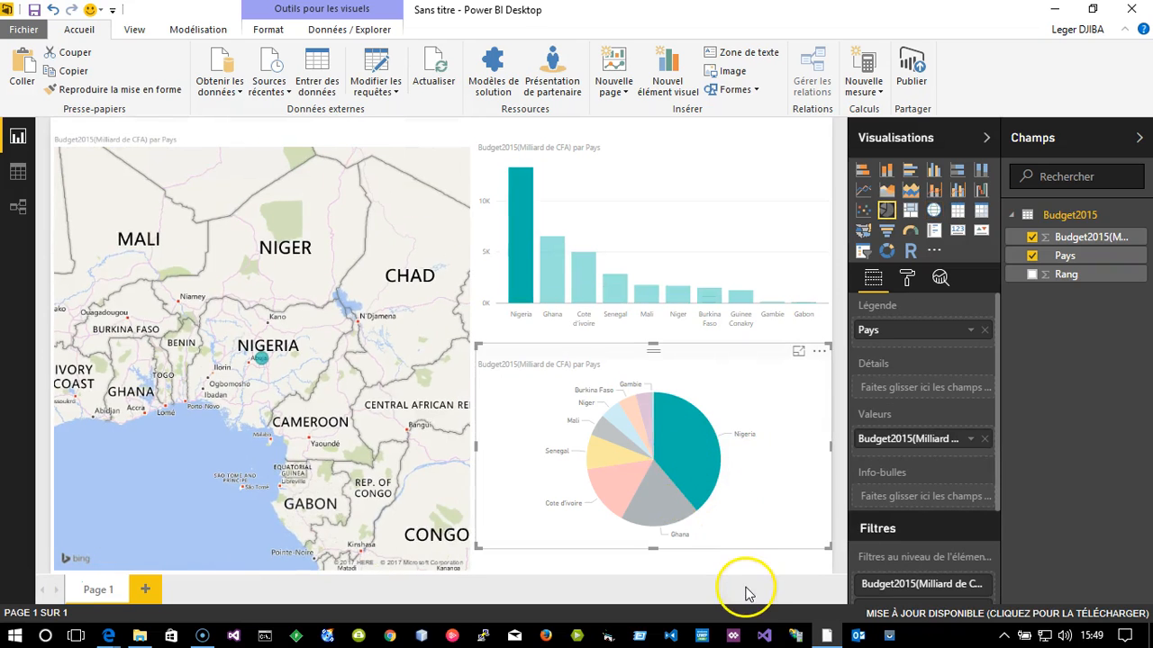
left_click(677, 444)
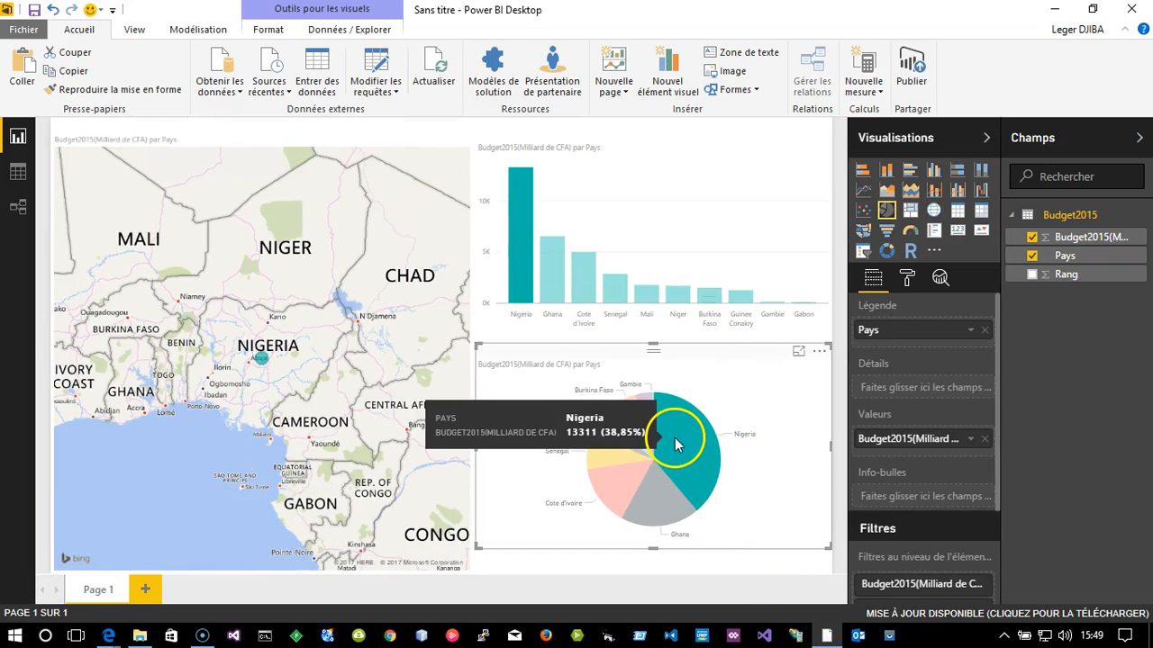
left_click(599, 461)
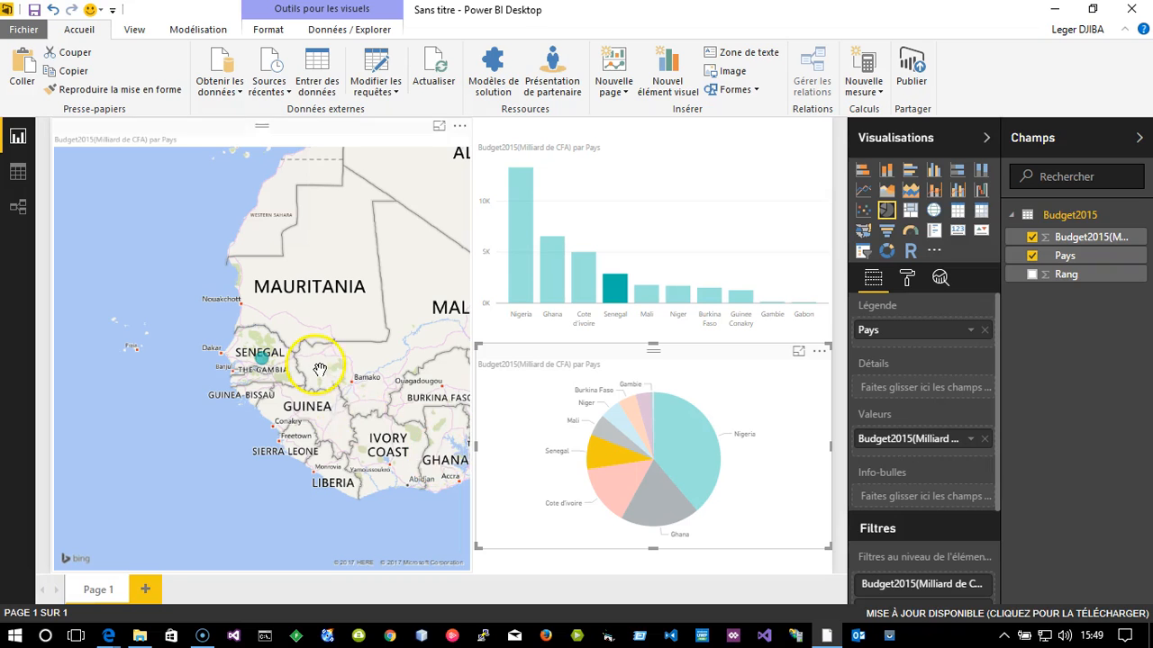
left_click(609, 485)
left_click(641, 520)
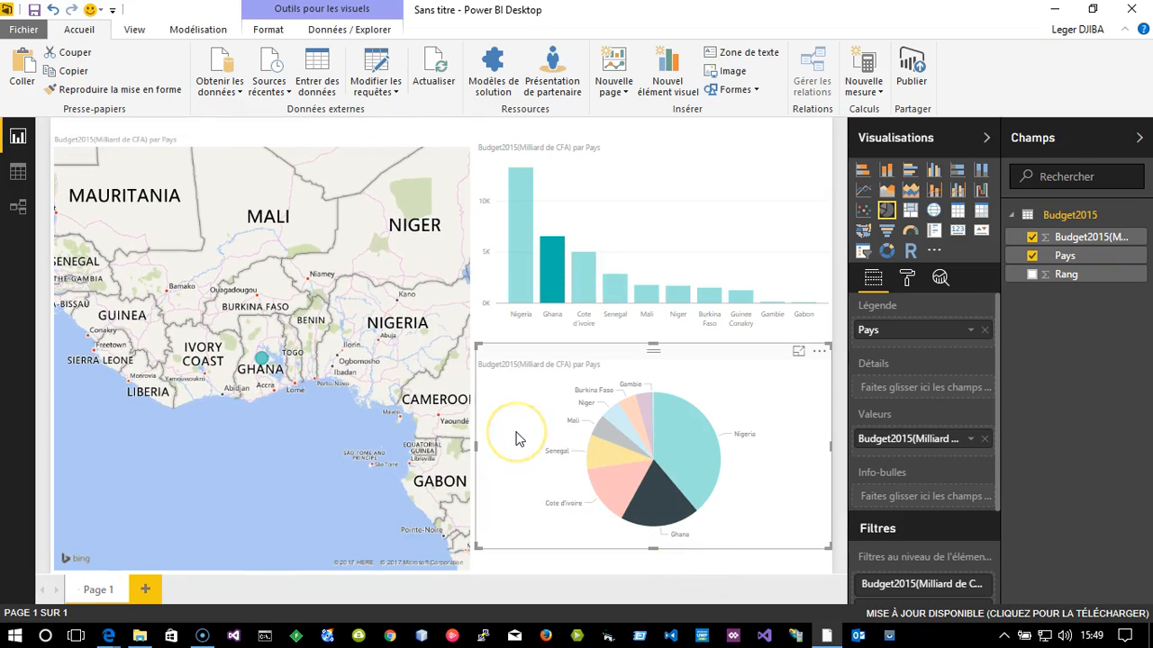
left_click(527, 485)
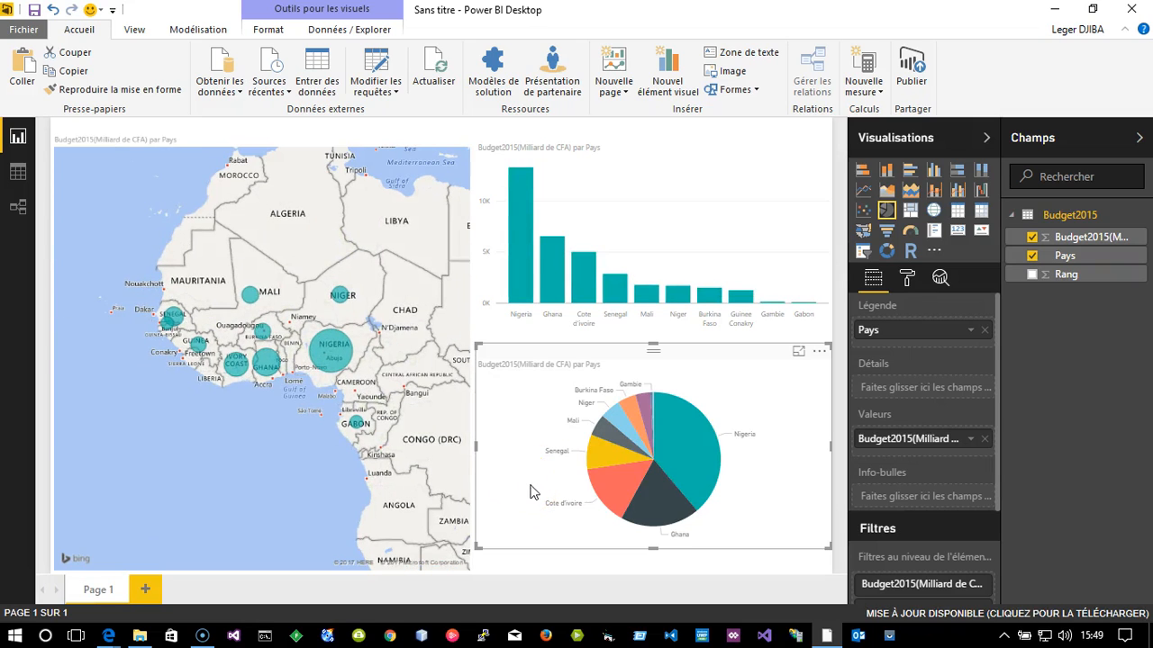
Try the pie chart as a donut chart and as a slicer on Pays, filtering the report to Burkina Faso and Cote d'ivoire
left_click(889, 254)
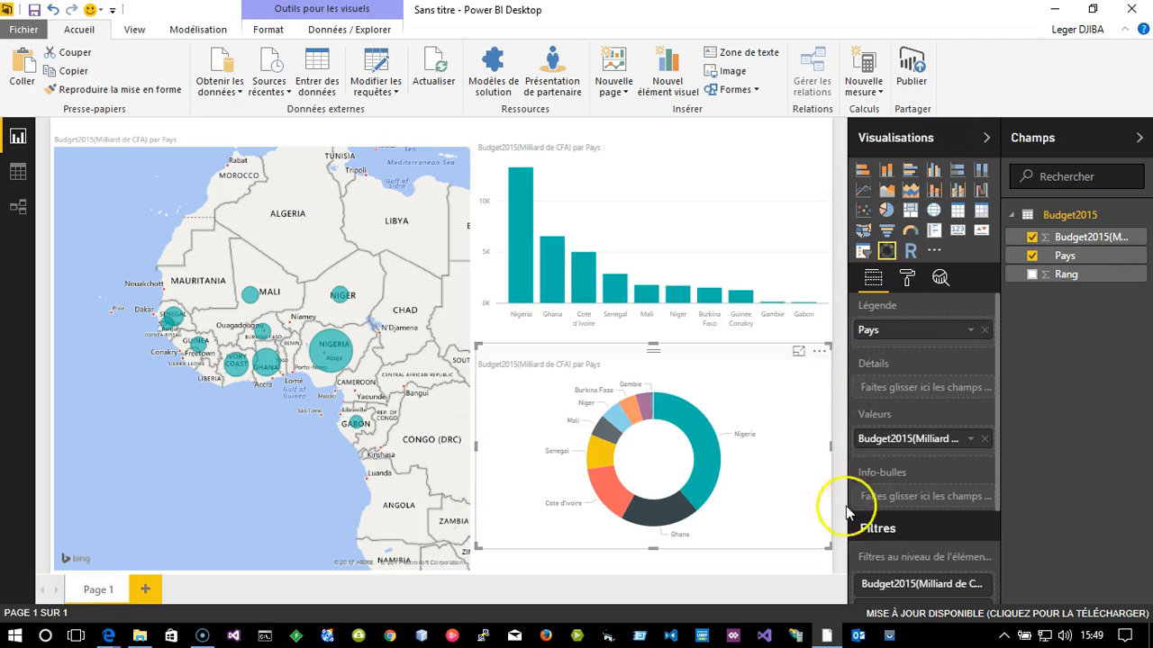
left_click(864, 250)
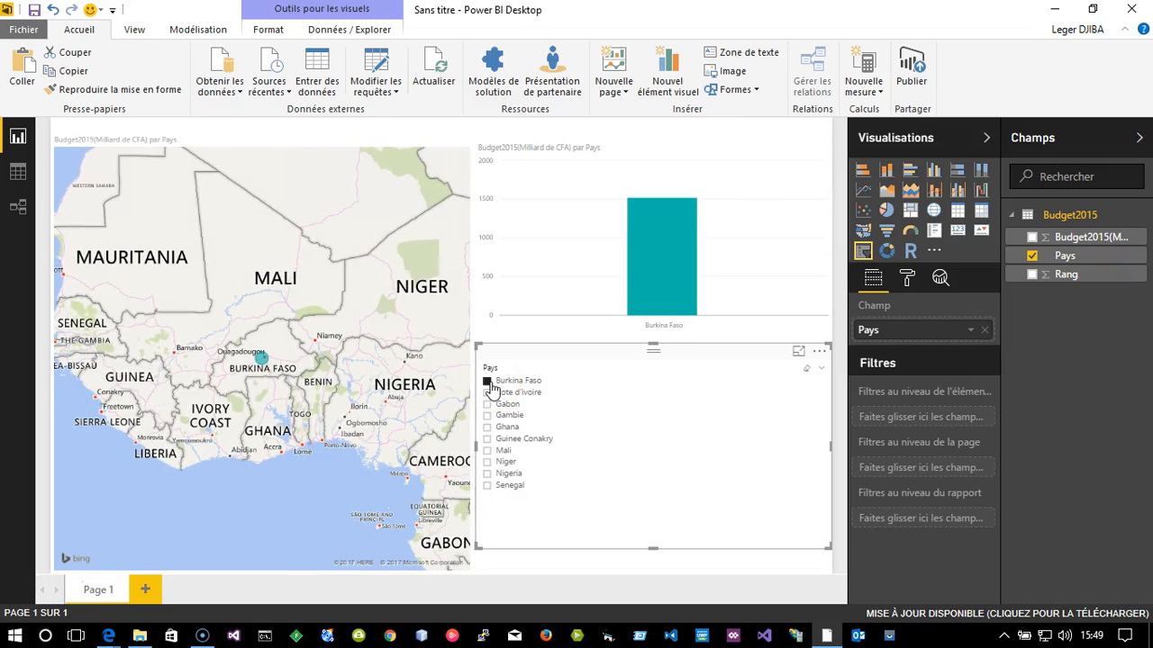
left_click(489, 393)
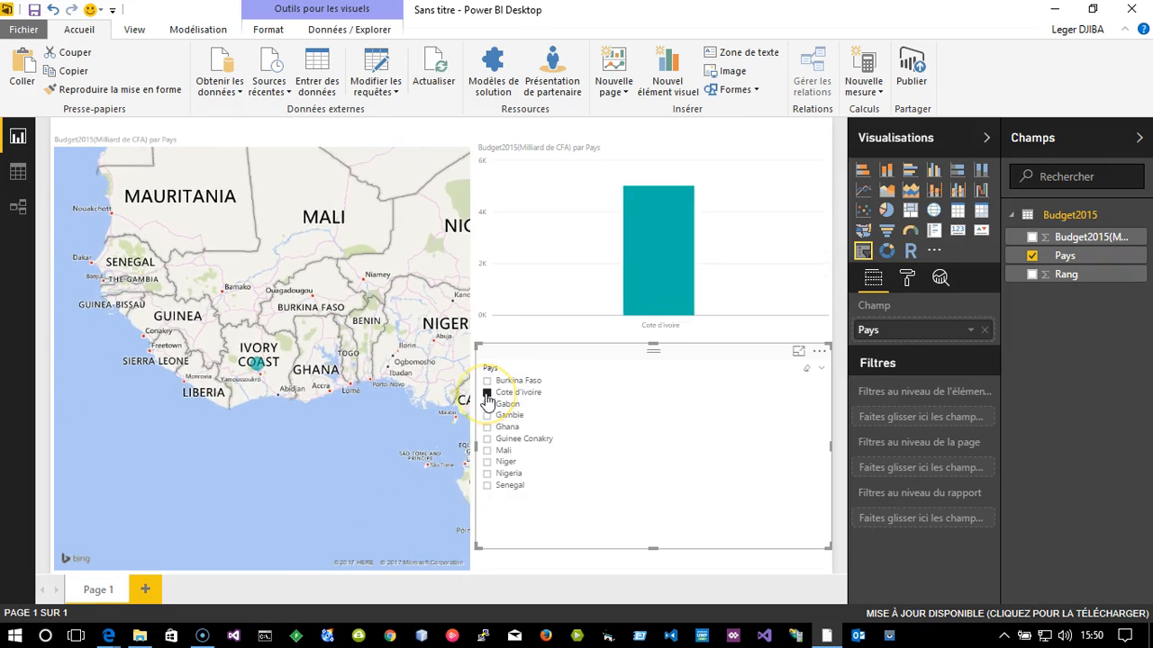
left_click(304, 417)
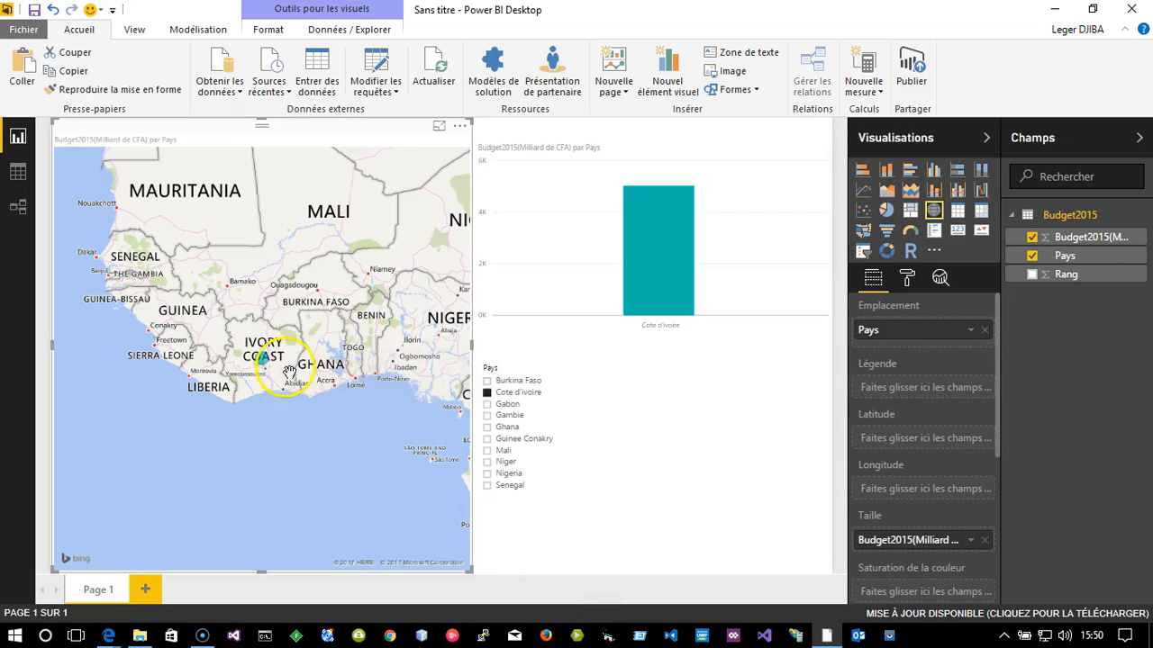
Filter the report with the Pays slicer by Gambie, Guinee Conakry, Mali, Nigeria, Senegal and Cote d'ivoire in turn
left_click(487, 405)
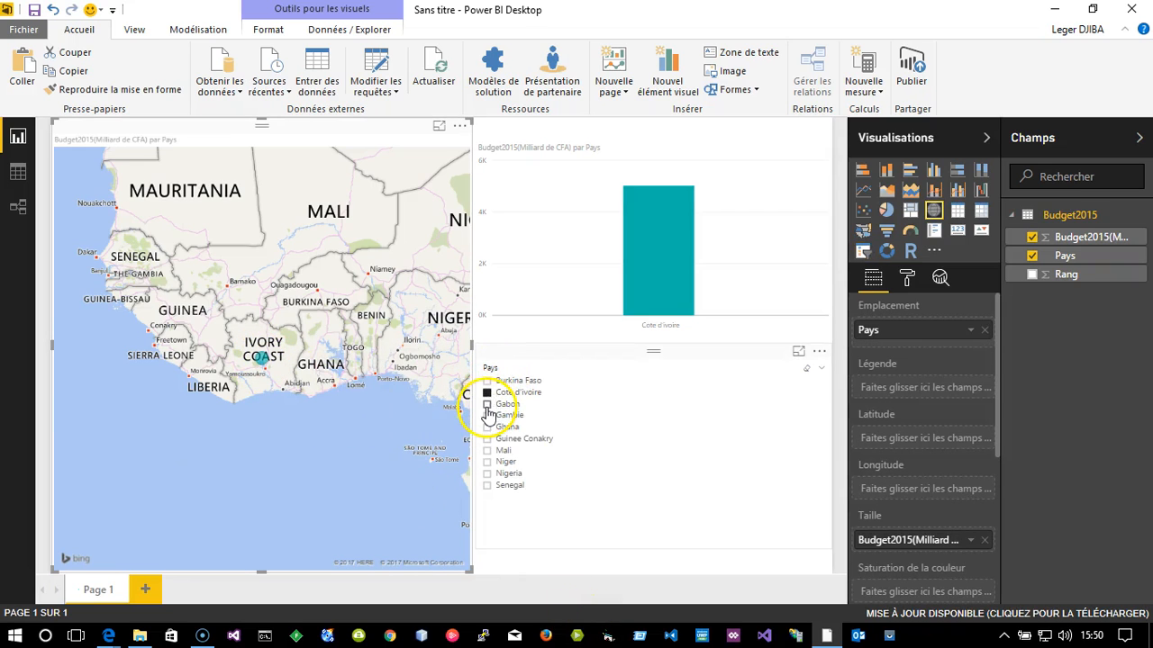
left_click(487, 416)
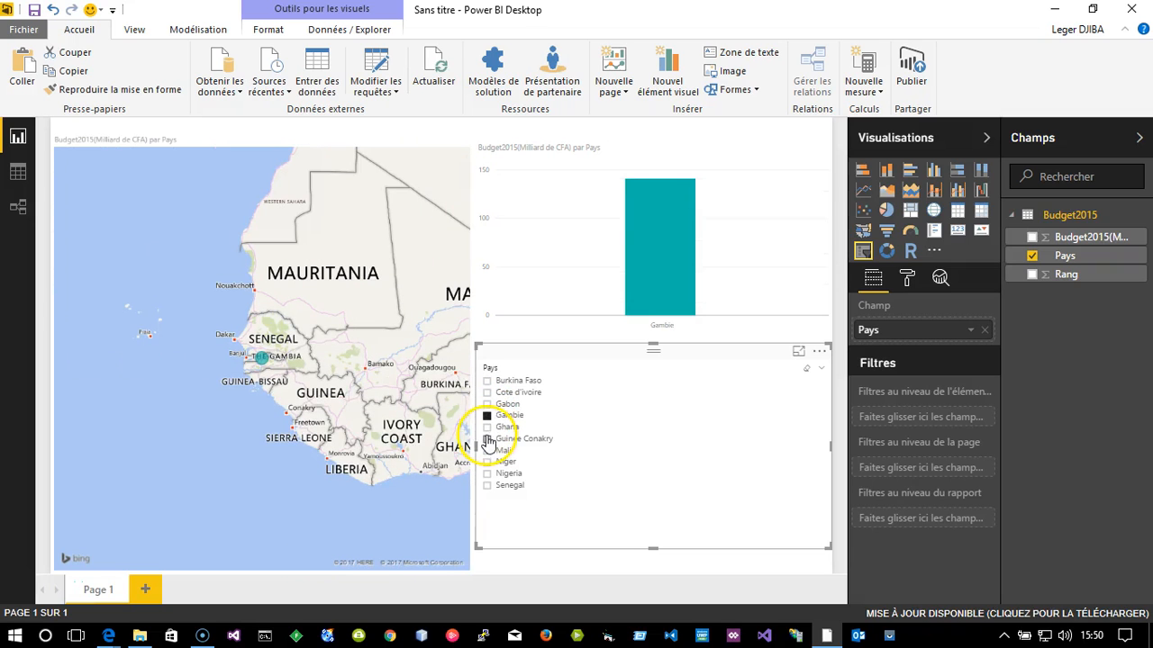
left_click(487, 427)
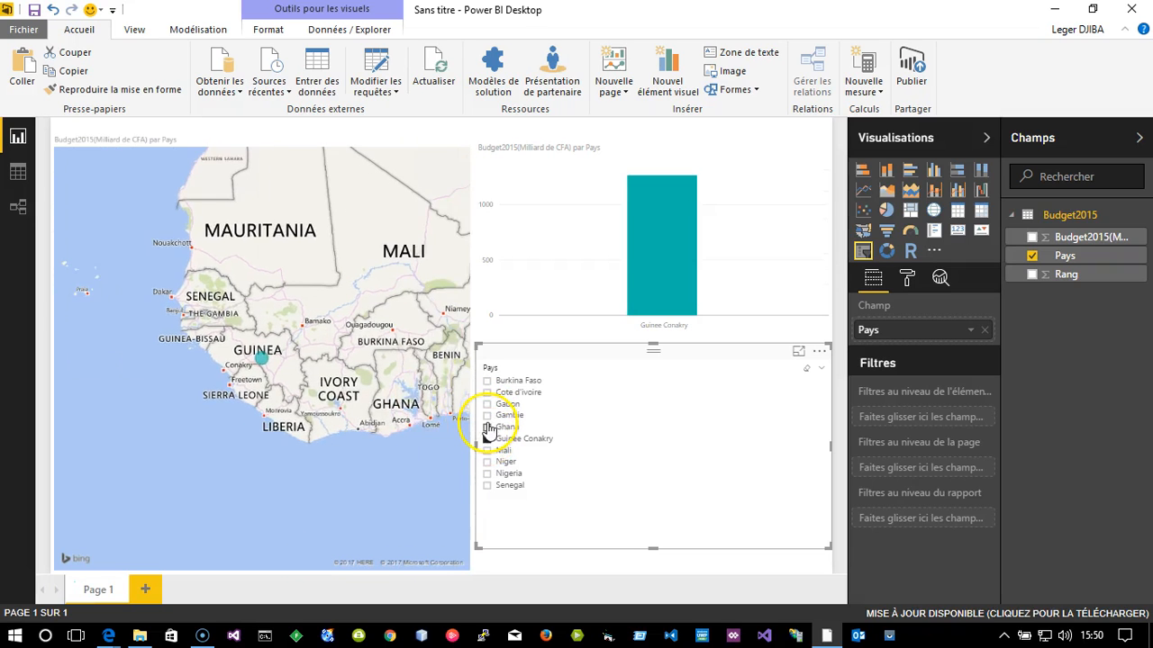
left_click(487, 450)
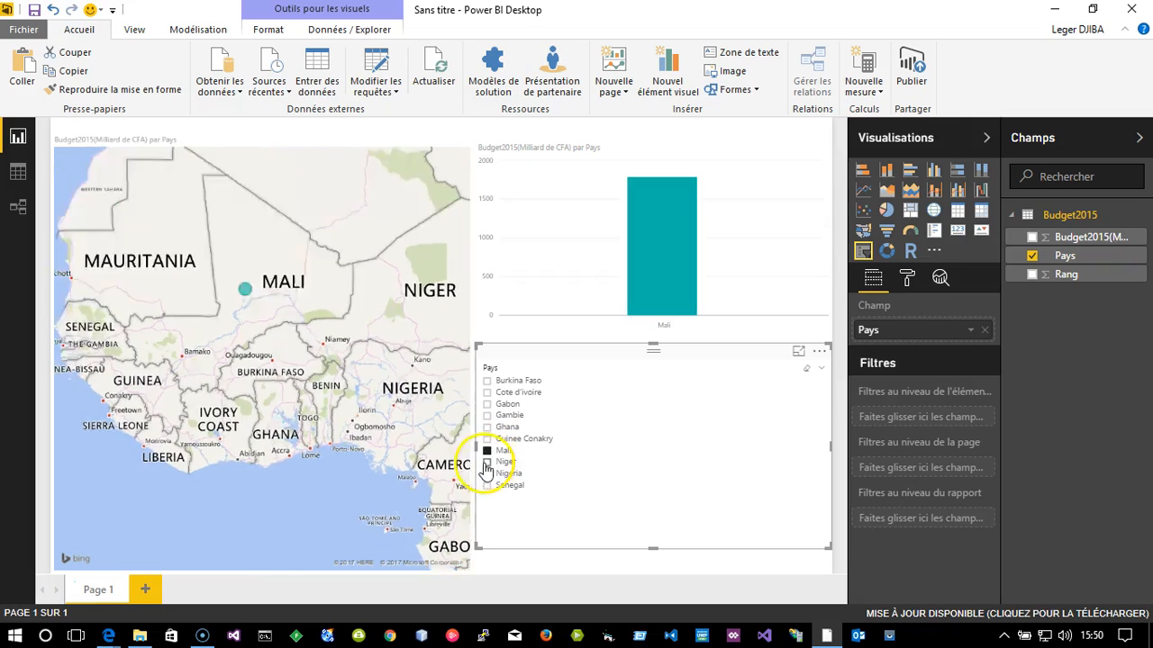
left_click(487, 474)
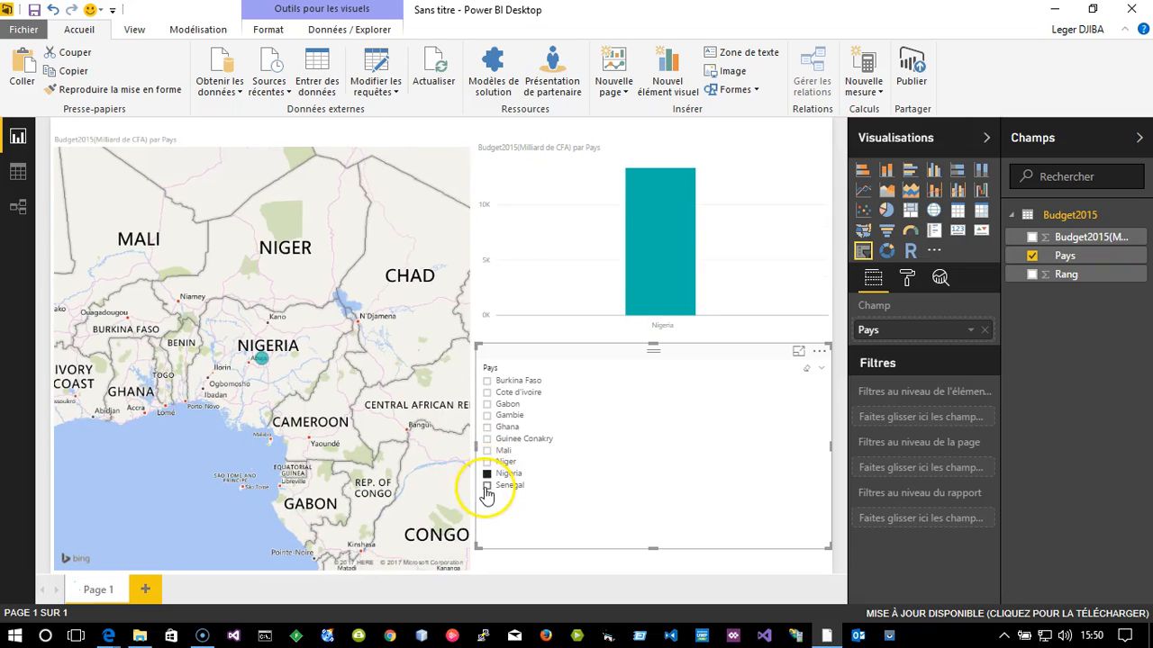
left_click(487, 486)
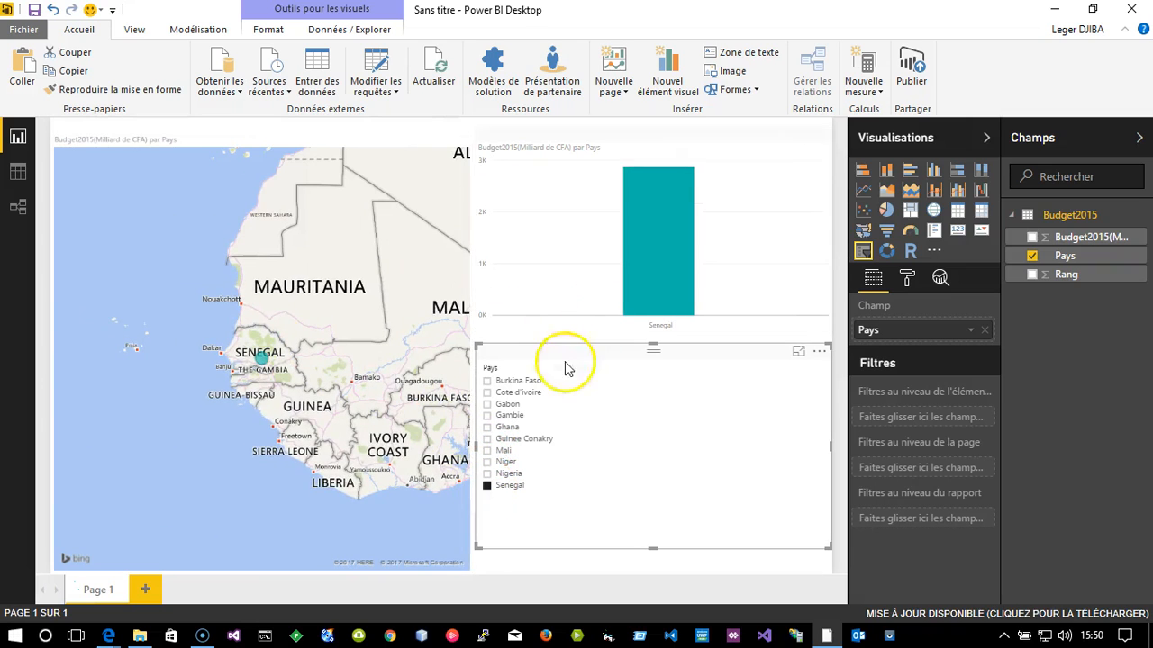
left_click(586, 394)
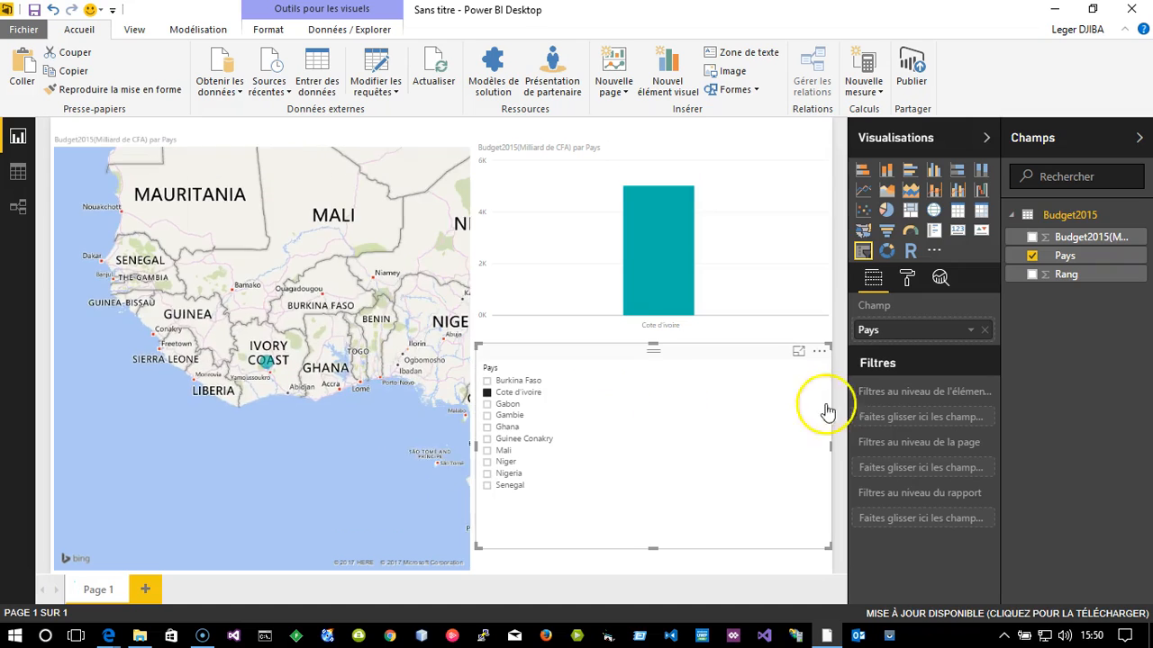
Convert the slicer to a funnel chart and test its filtering by selecting Ghana and Guinee Conakry
left_click(887, 236)
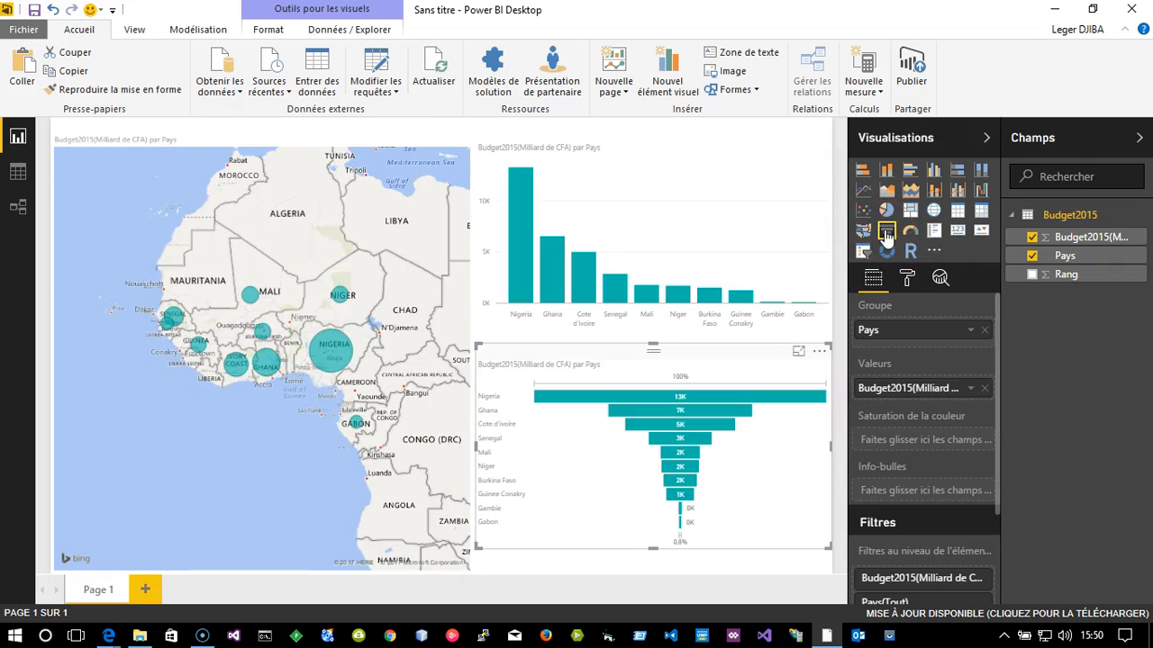
left_click(583, 483)
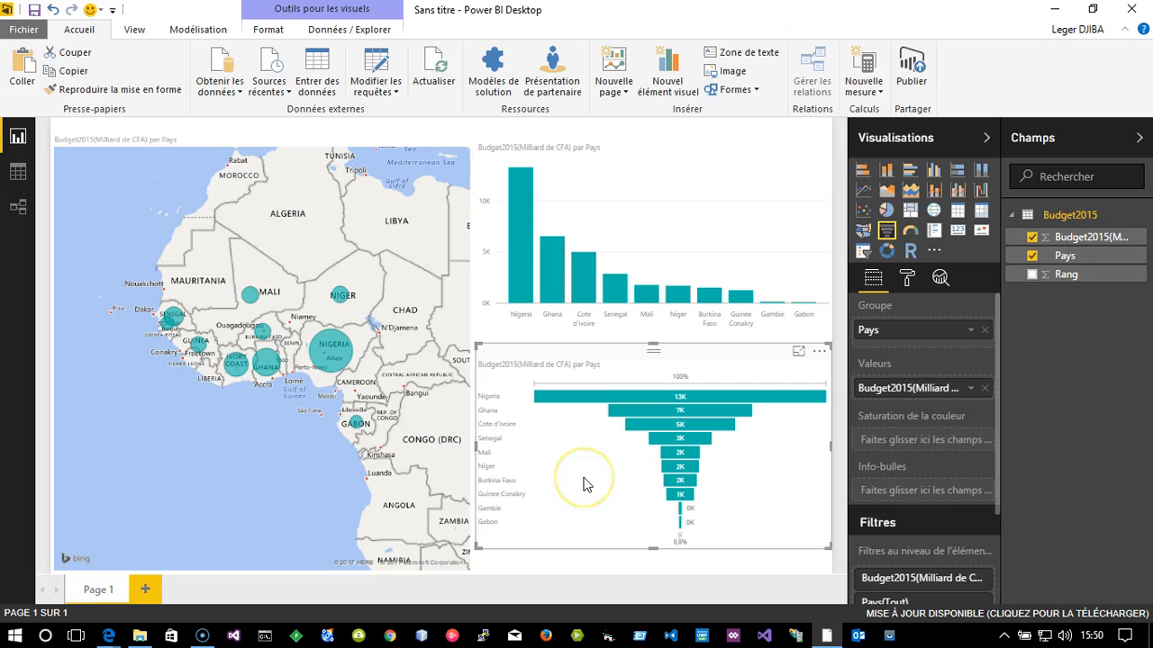
left_click(639, 416)
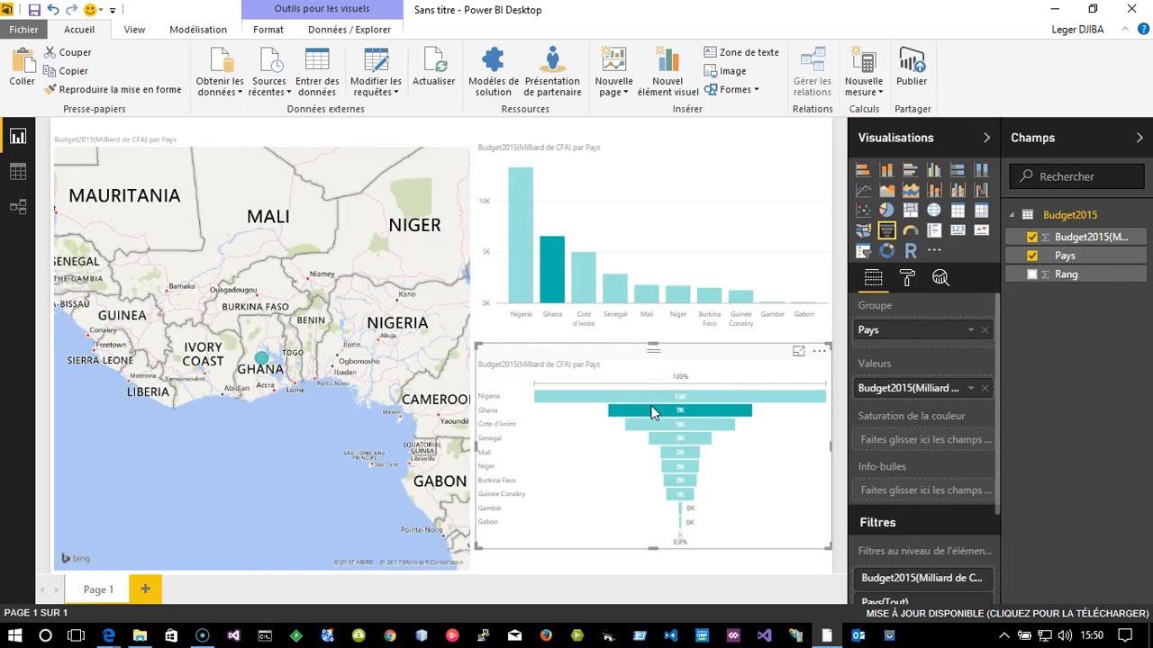
left_click(692, 497)
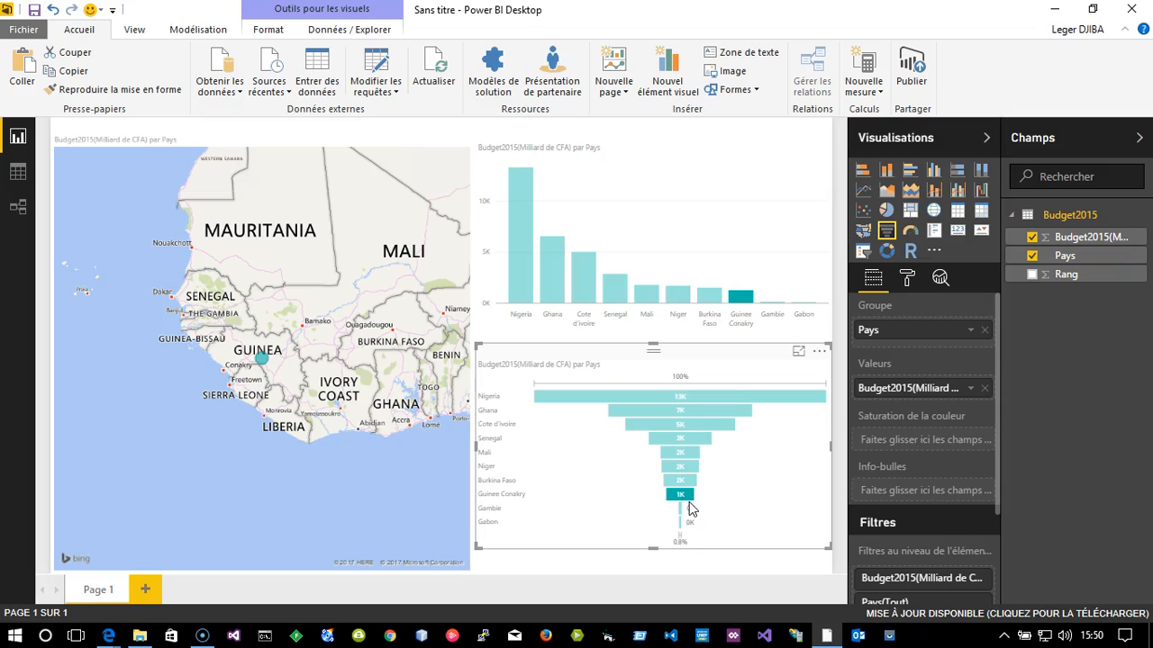
Show the Budget2015 table in the data view
left_click(18, 173)
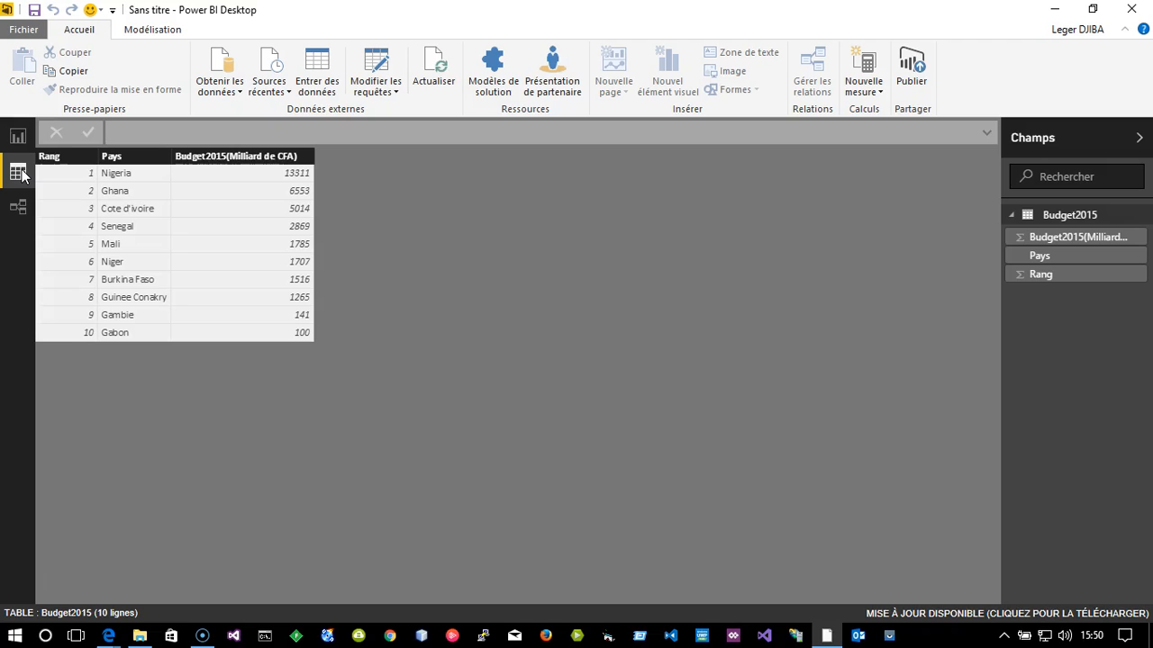
right_click(223, 155)
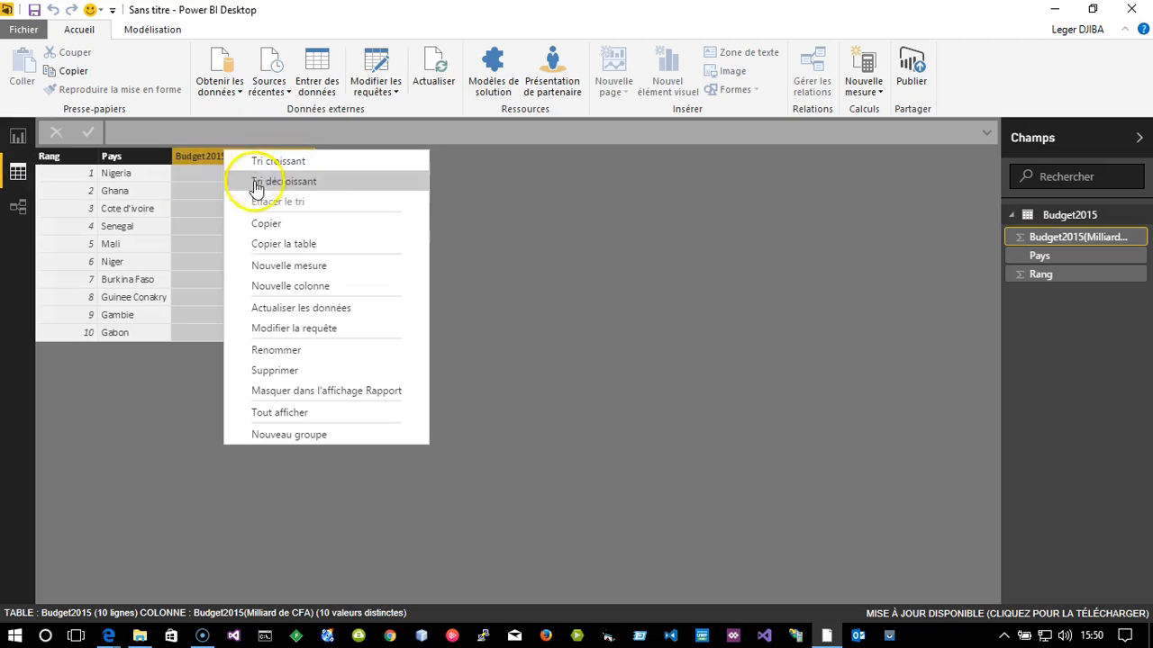
left_click(270, 265)
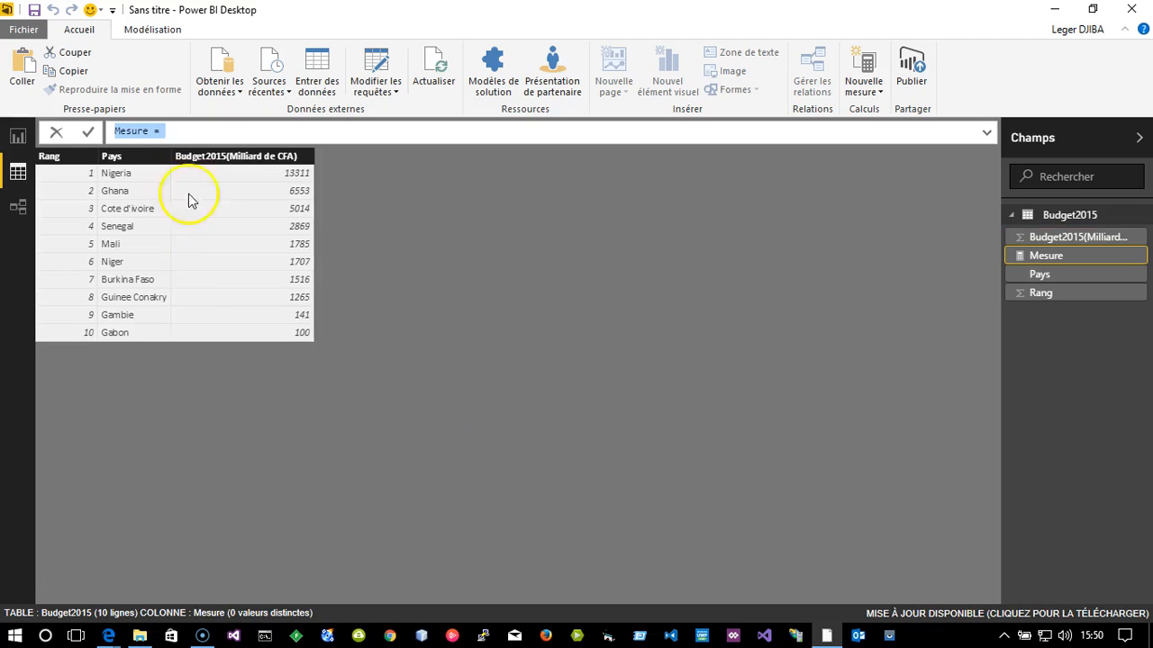
left_click(316, 149)
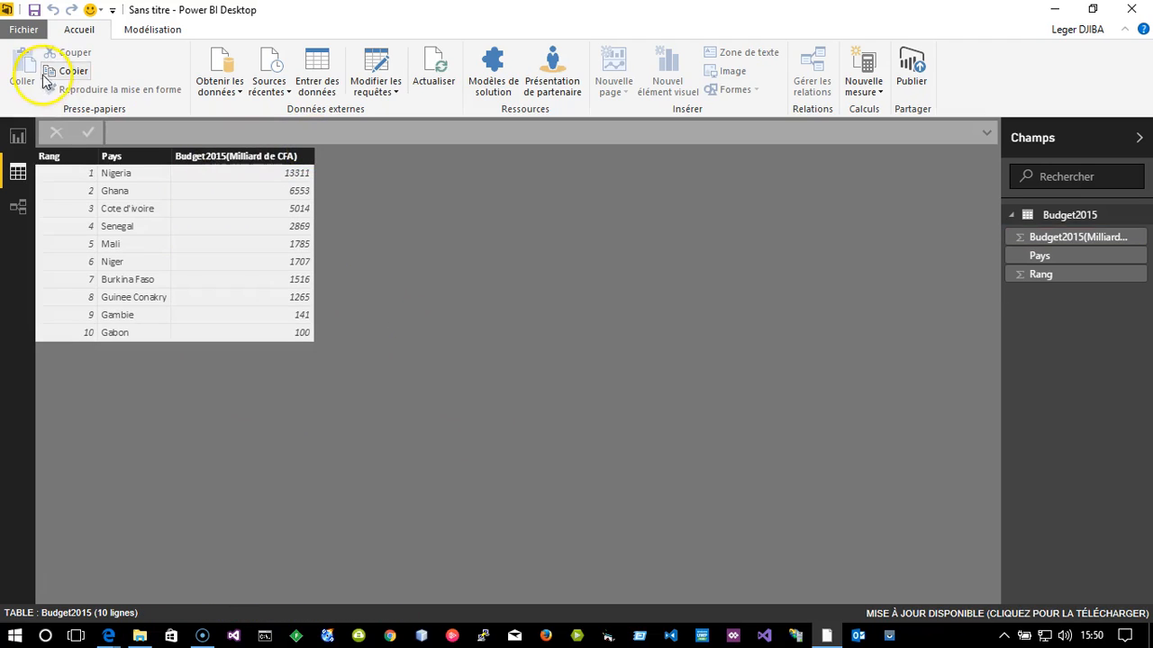
Add a calculated column named Contribution18 to the Budget2015 table
right_click(234, 159)
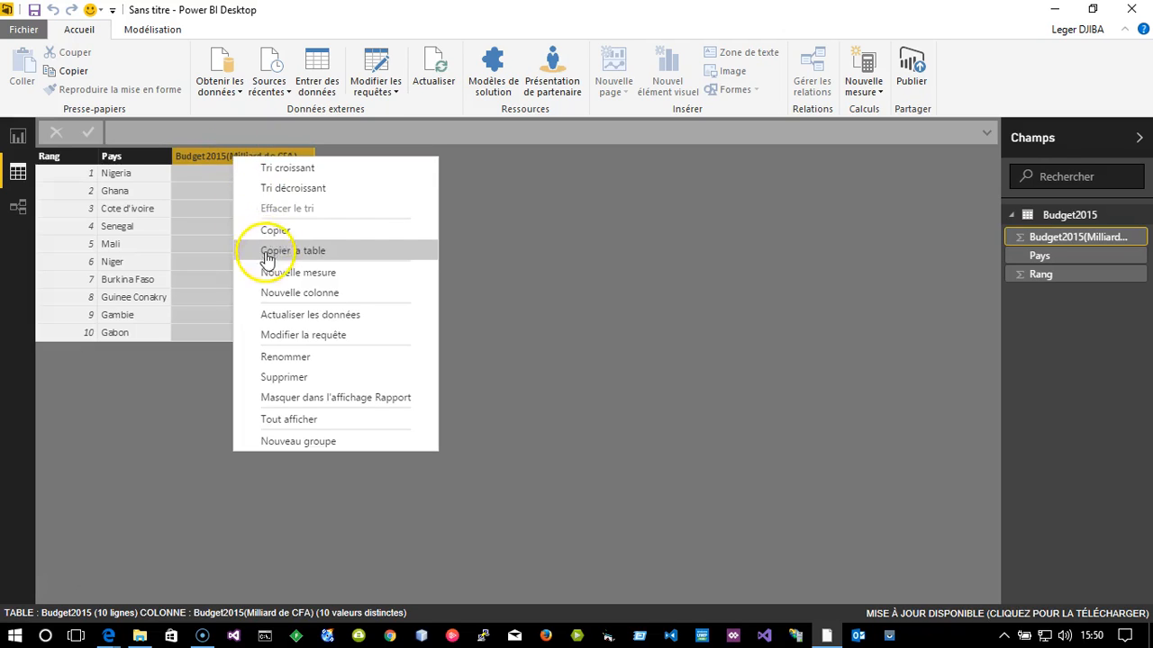
left_click(270, 293)
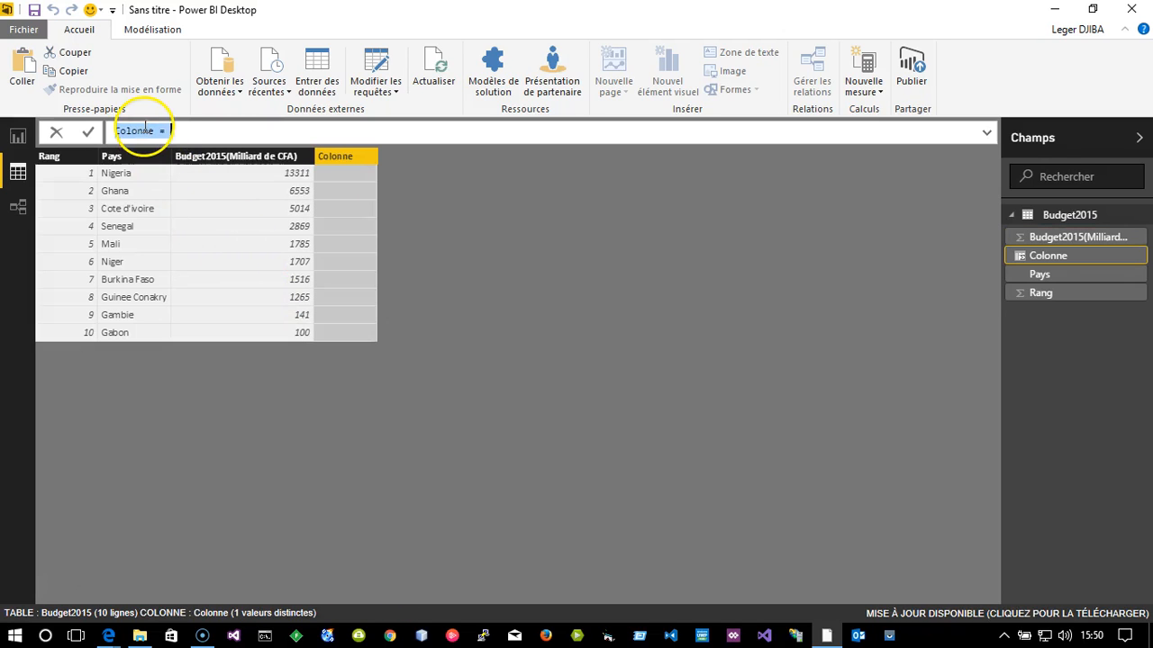
double_click(144, 129)
type("T")
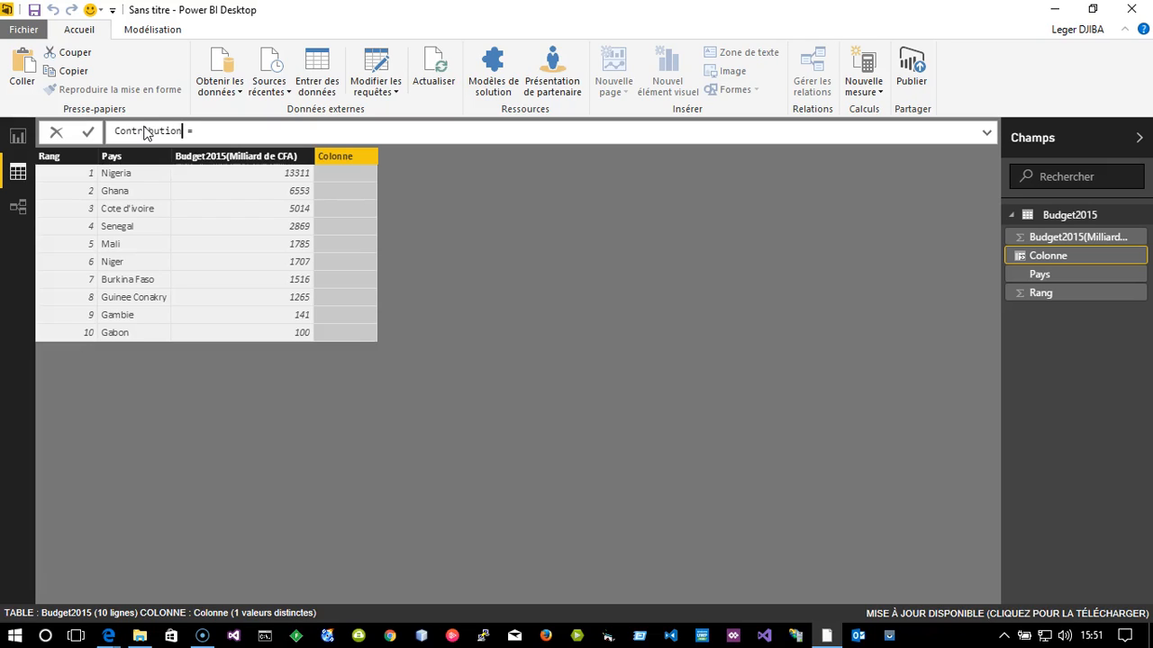
left_click(186, 130)
Define the Contribution18 column as [Budget2015(Milliard de CFA)]*18/100
left_click(256, 132)
type("[")
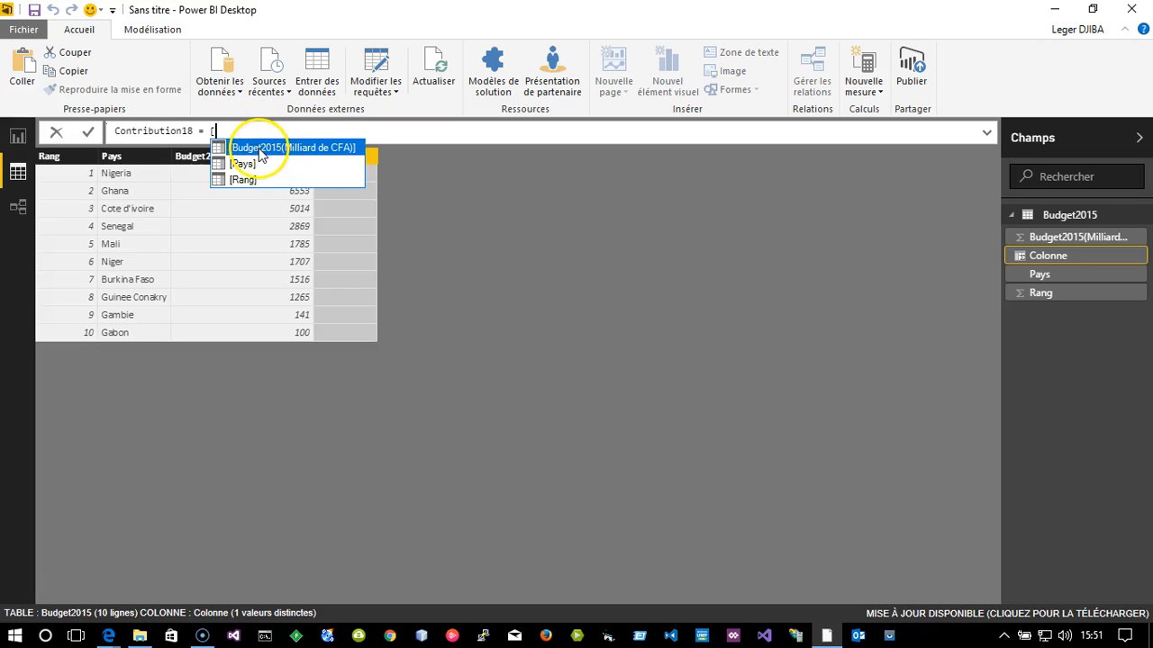
left_click(235, 149)
type("*")
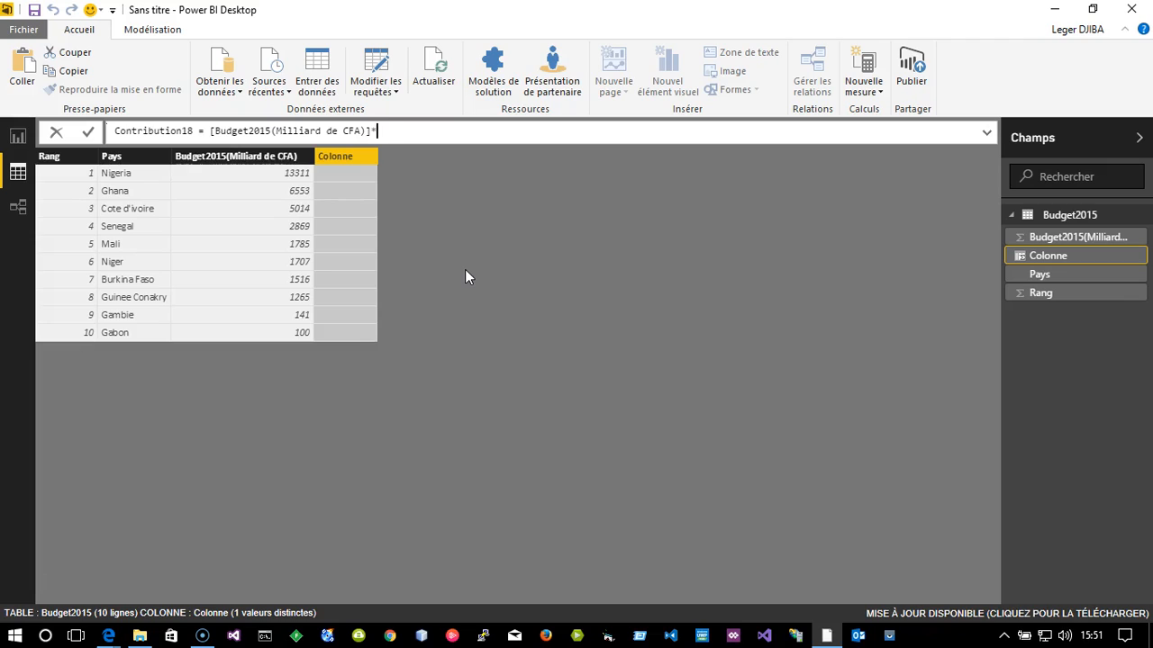
type("18/100")
key("Return")
left_click(382, 192)
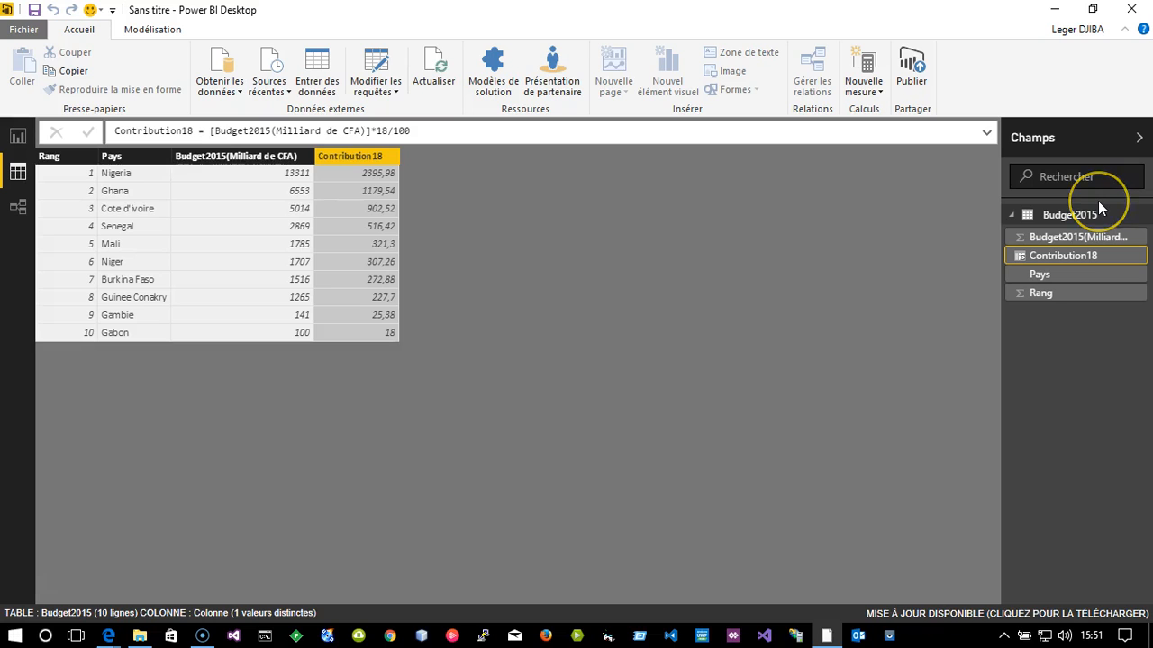
Return to the report view, clear the country selection and shorten the map to free space beneath it
left_click(17, 136)
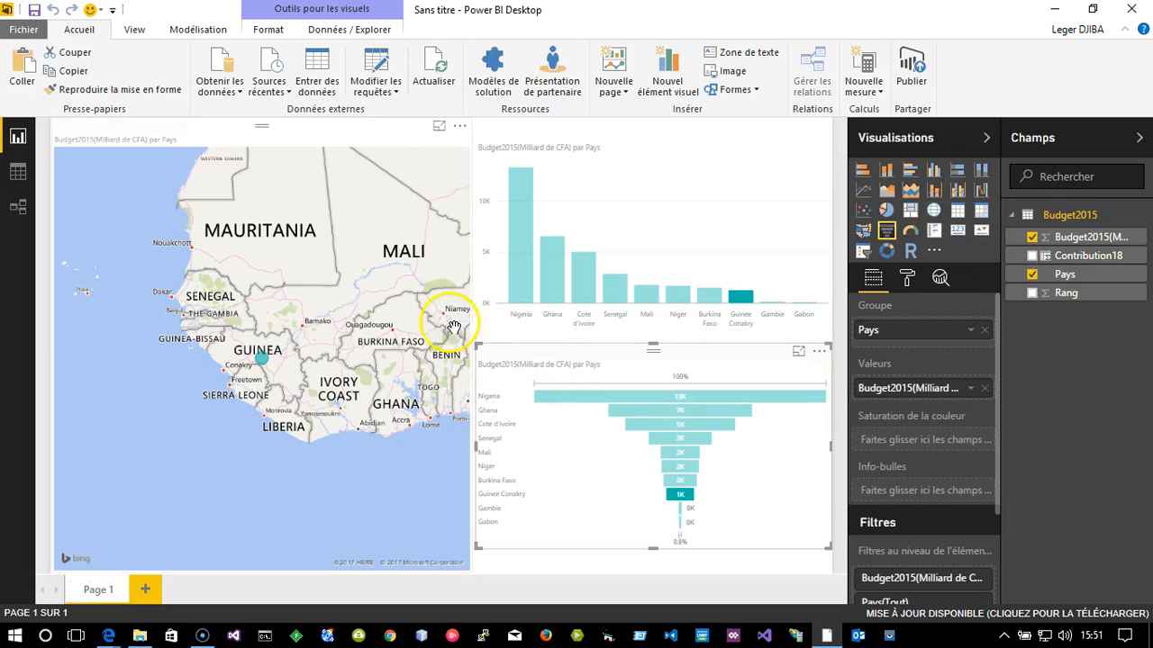
left_click(399, 510)
left_click_drag(457, 571, 469, 357)
left_click(468, 358)
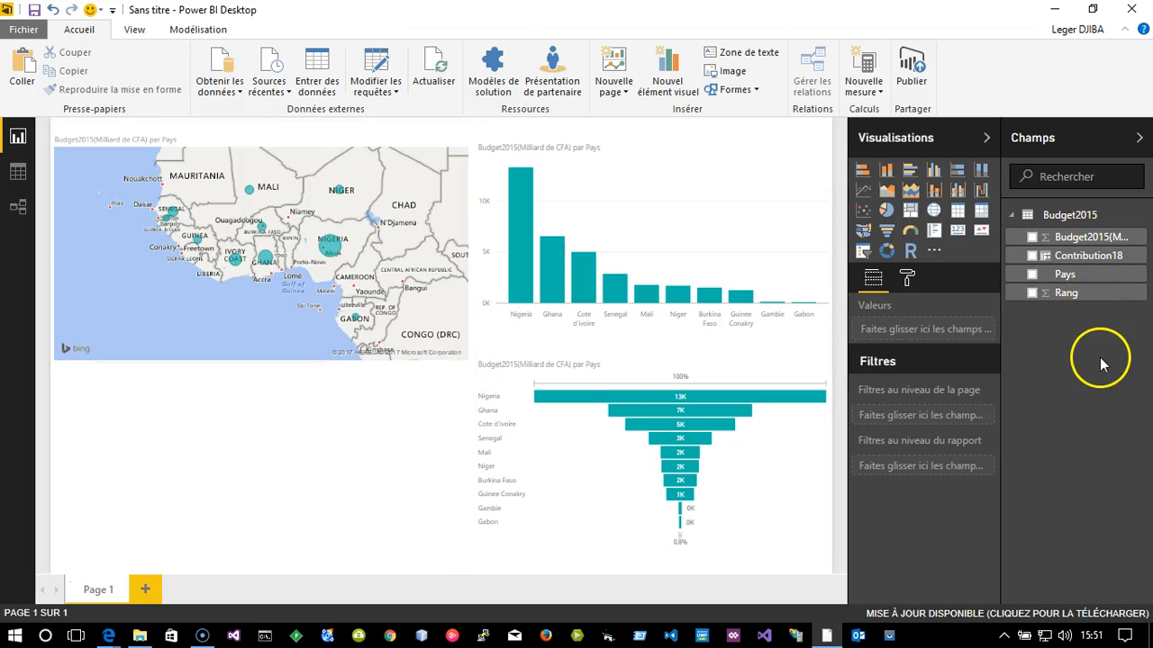
Add a card visual for Contribution18 below the map and resize it to fit the free space
left_click_drag(1106, 261, 226, 424)
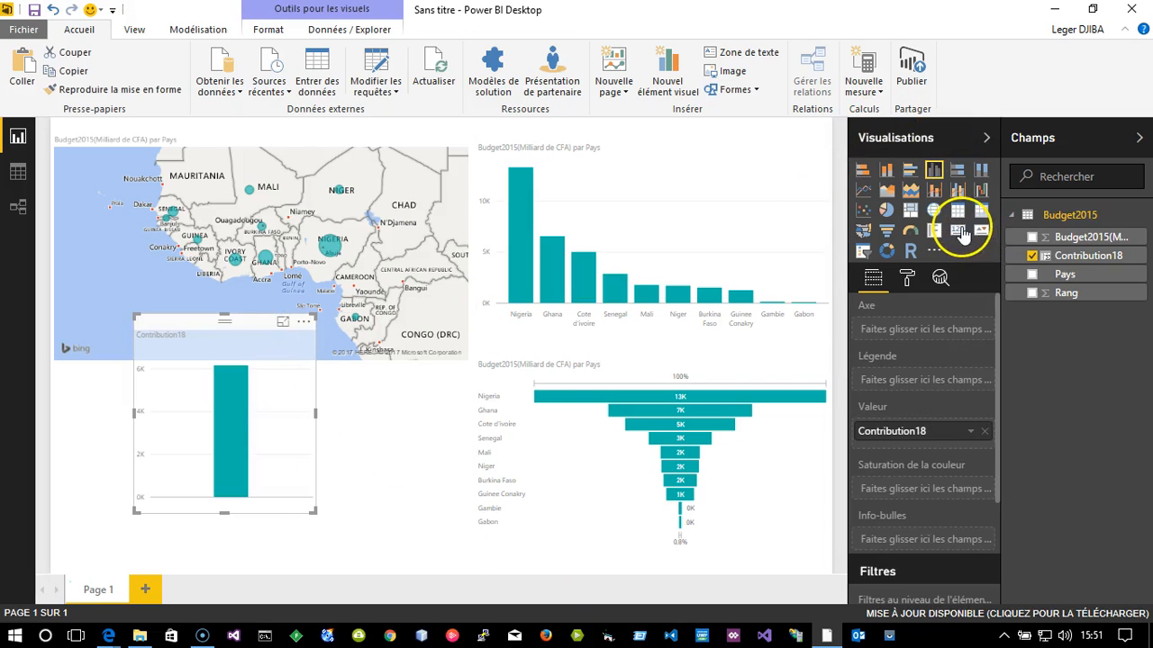
left_click(961, 233)
left_click_drag(132, 324, 86, 394)
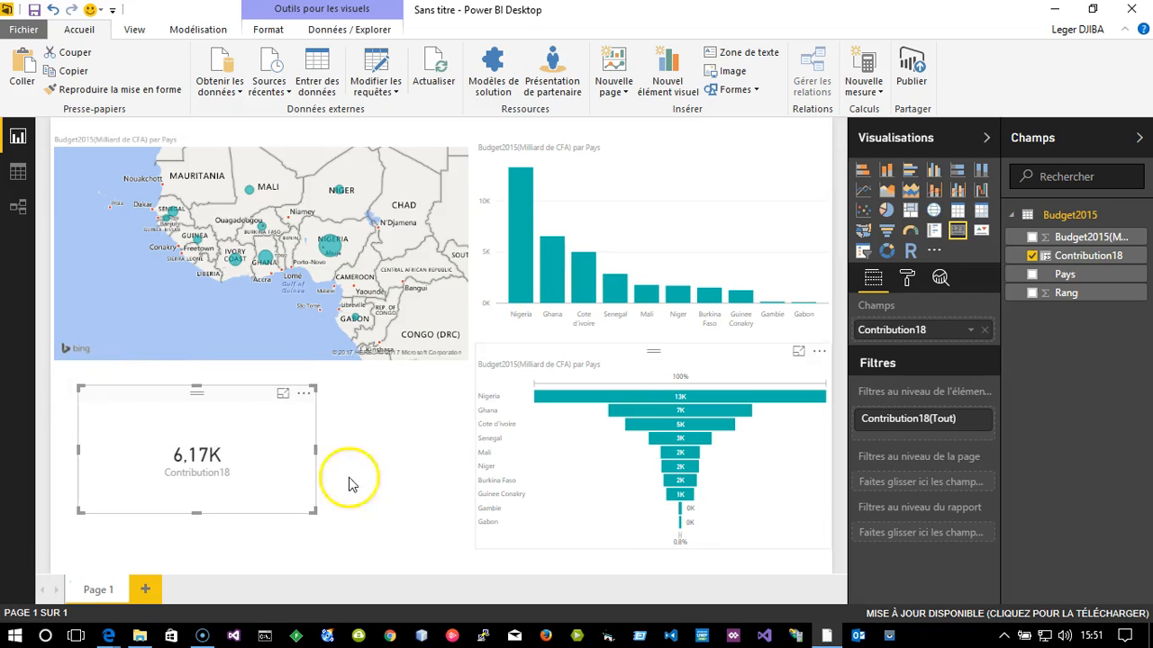
Check how the Contribution18 card responds to selecting Nigeria, Senegal and Cote d'ivoire in turn in the column chart
left_click(519, 257)
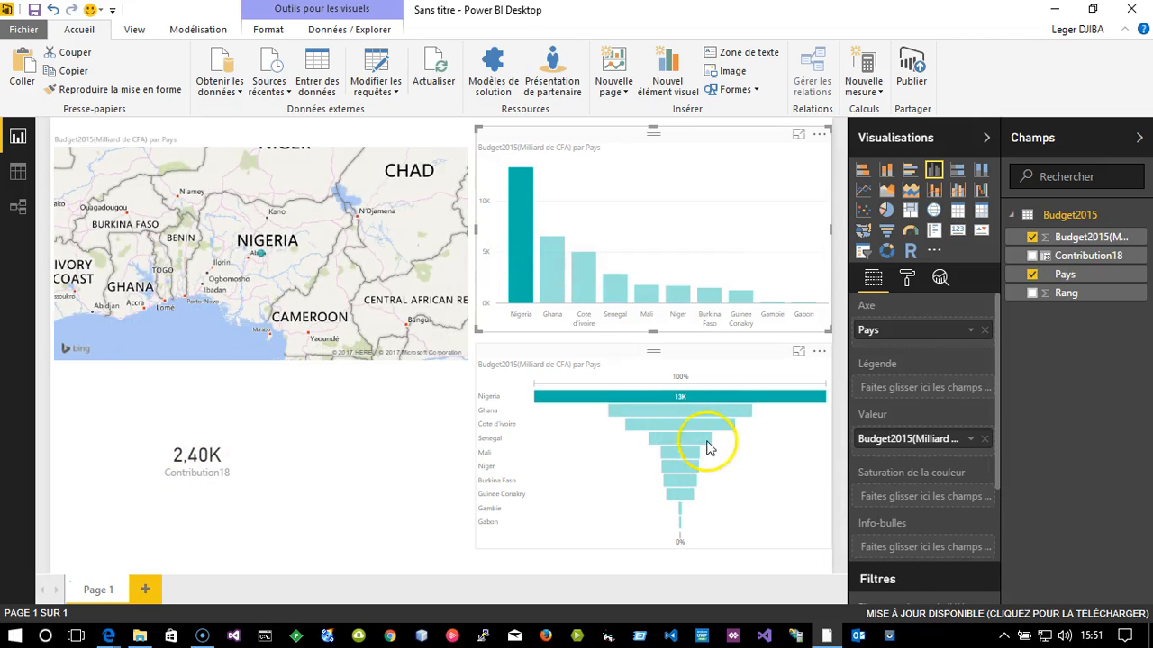
left_click(621, 293)
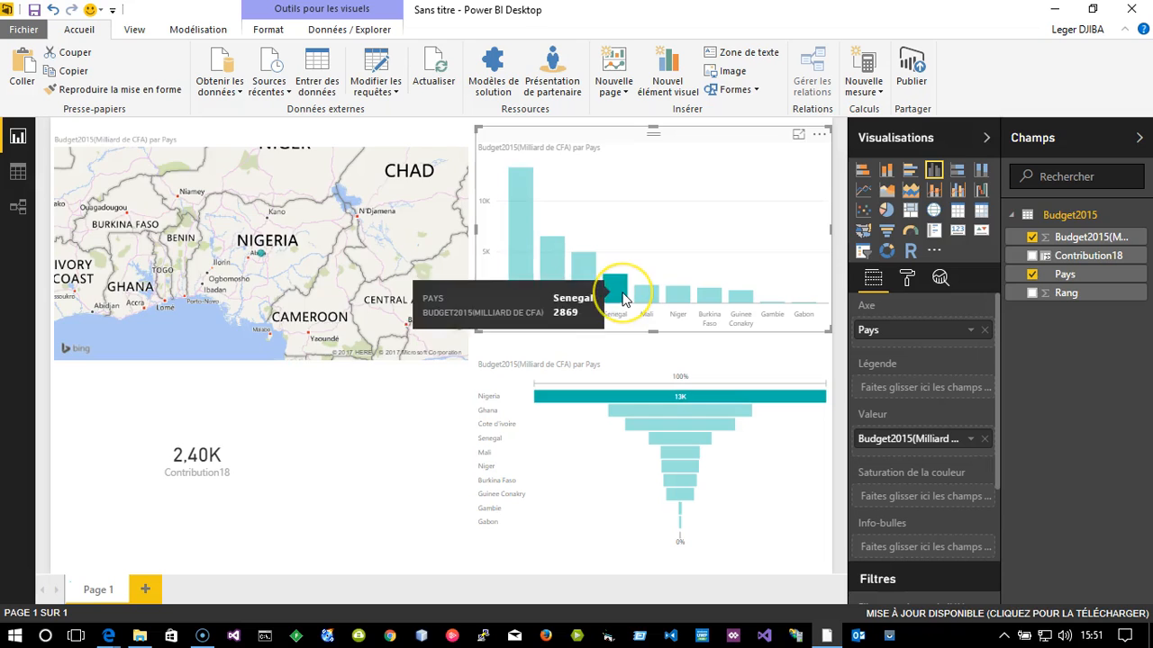
left_click(545, 262)
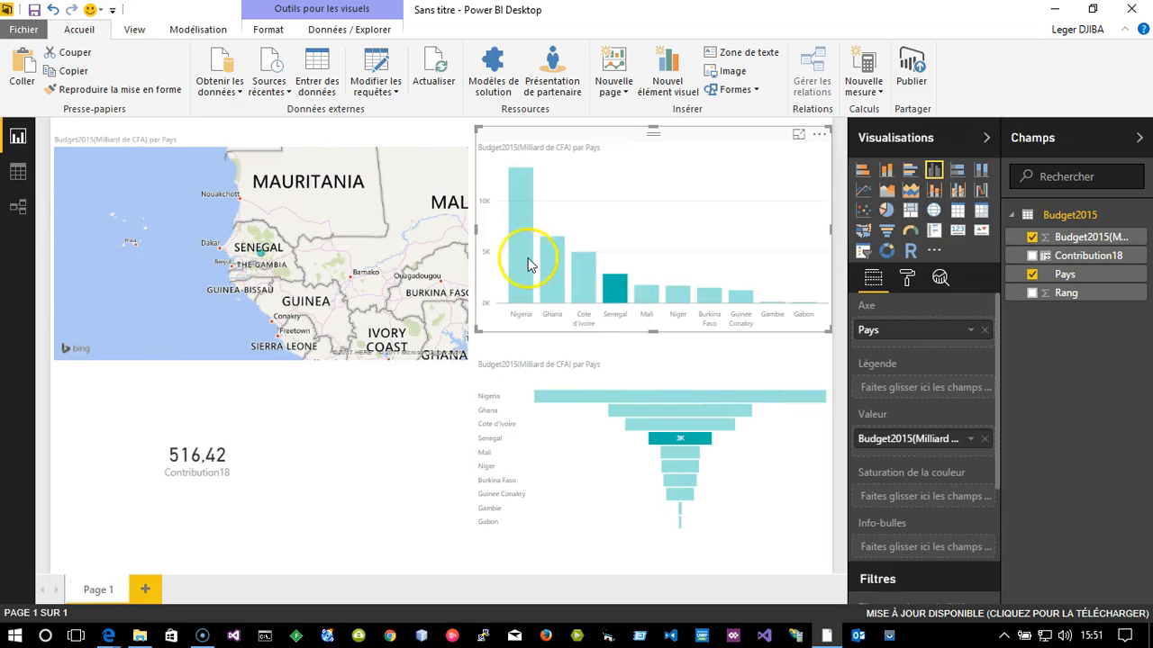
left_click(579, 290)
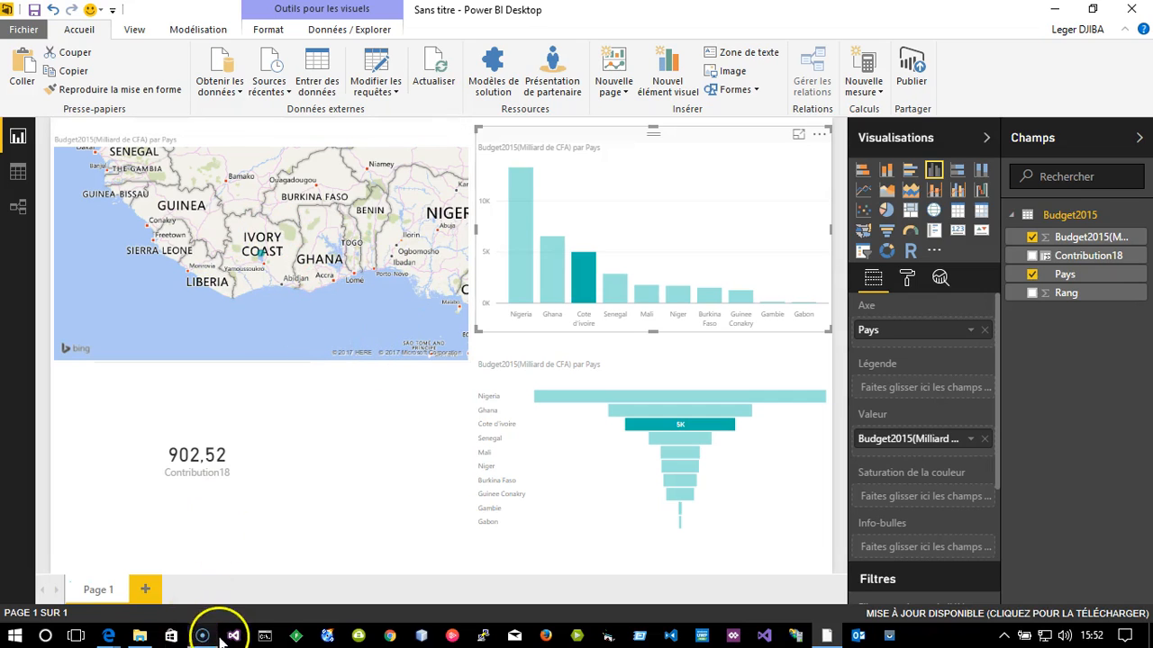
Open the Budgets workbook in Excel and add row 12 with rank 11, country Mauritanie and budget 99
left_click(140, 636)
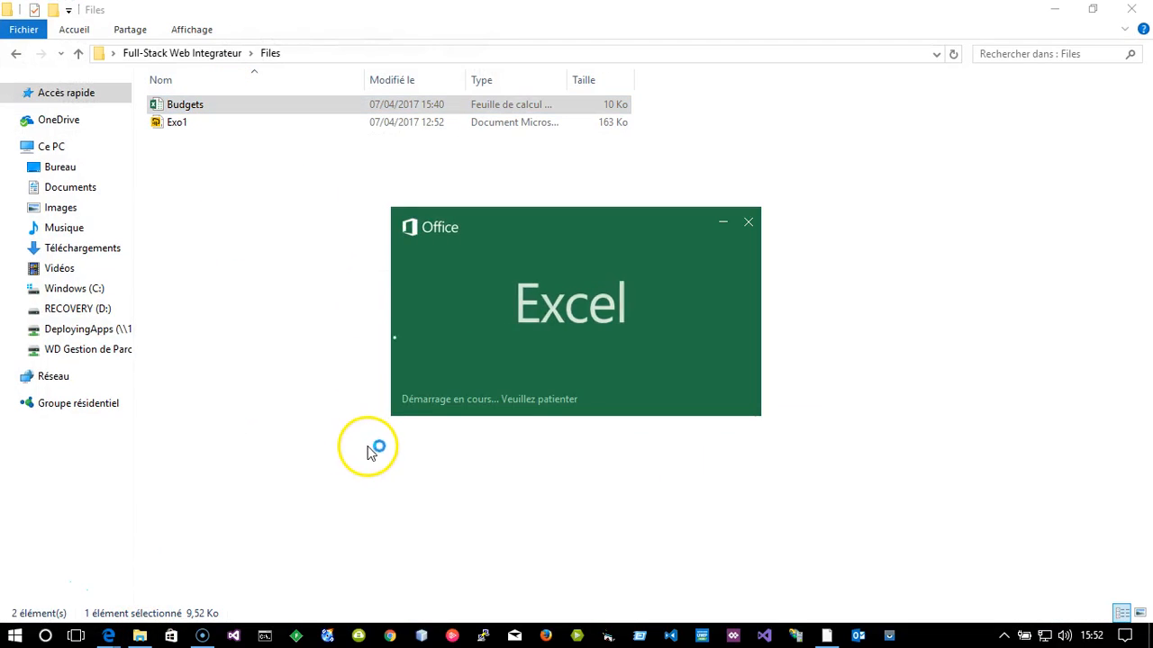
scroll(378, 385, "down", 2)
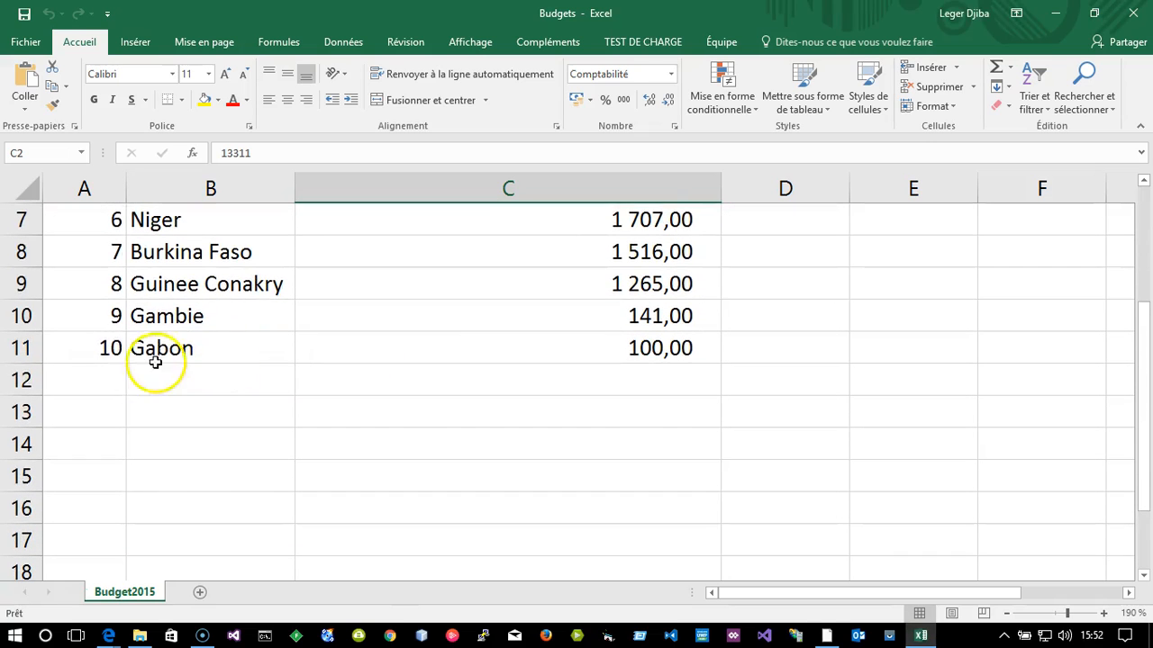
left_click(107, 380)
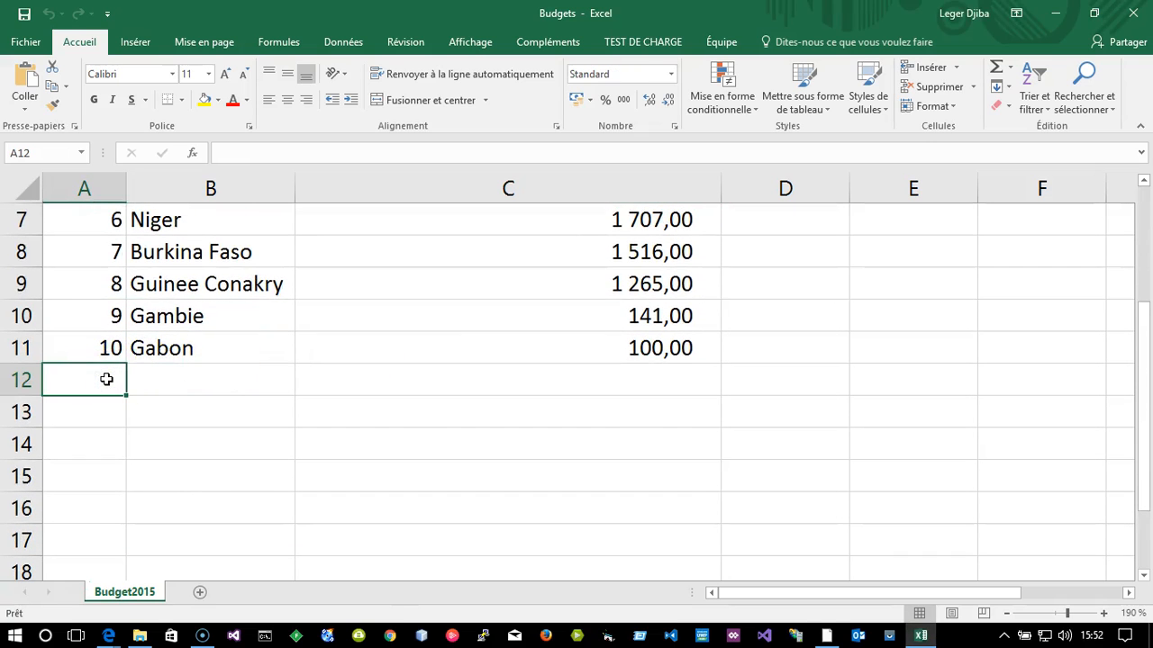
key("Tab")
type("M")
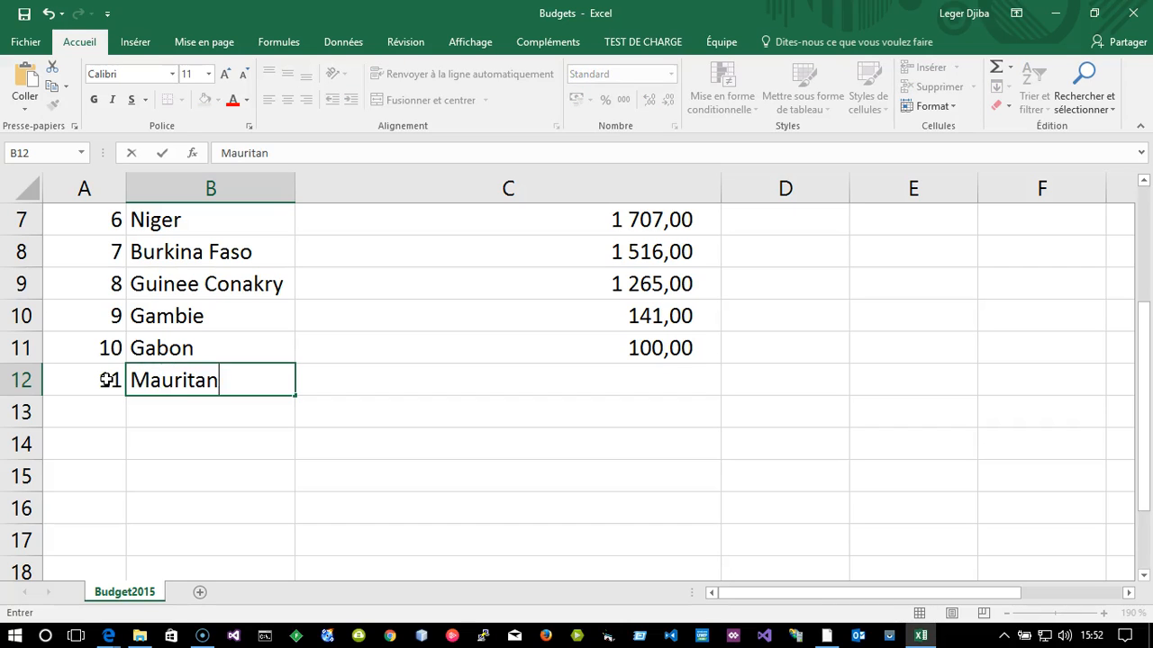
key("Tab")
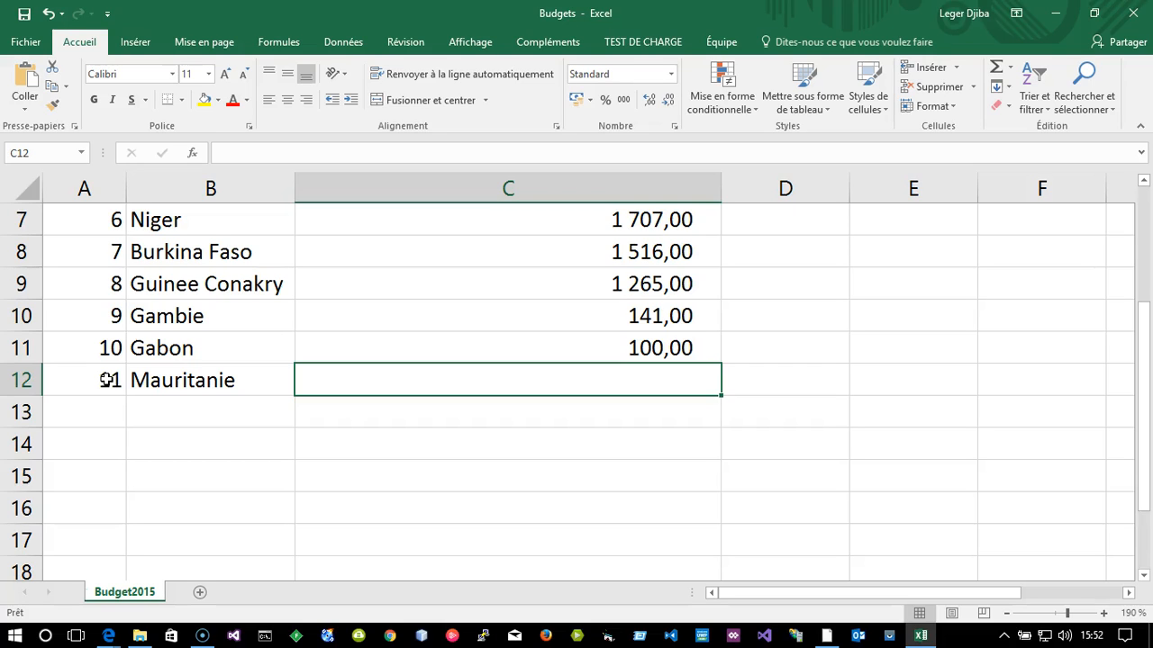
type("99")
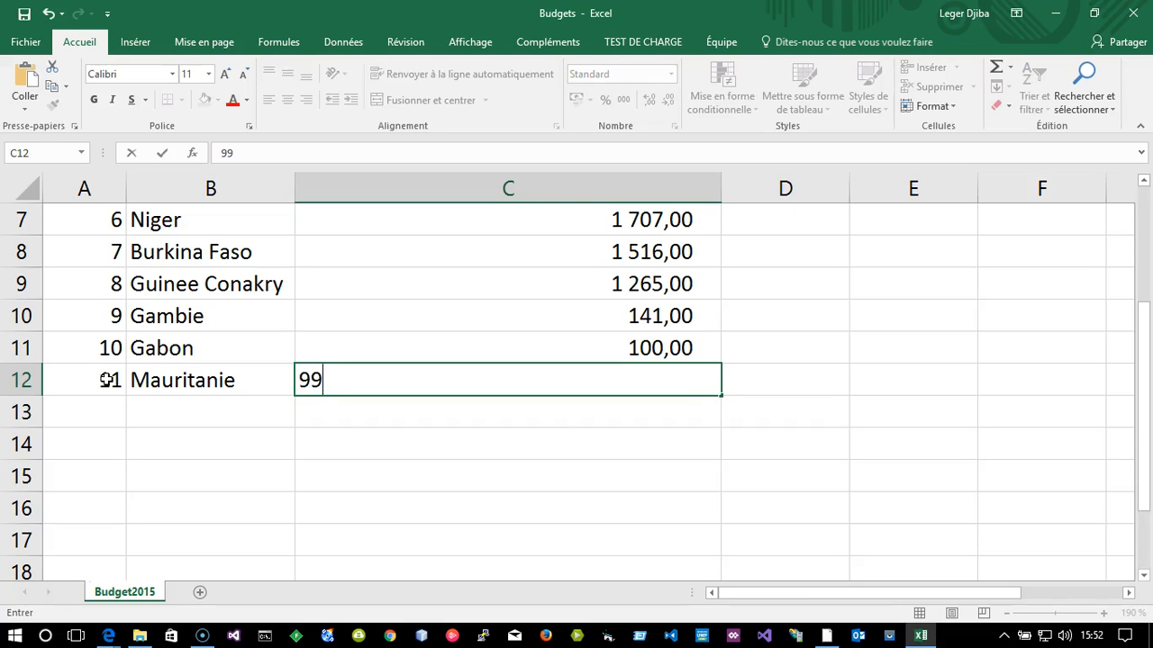
key("Tab")
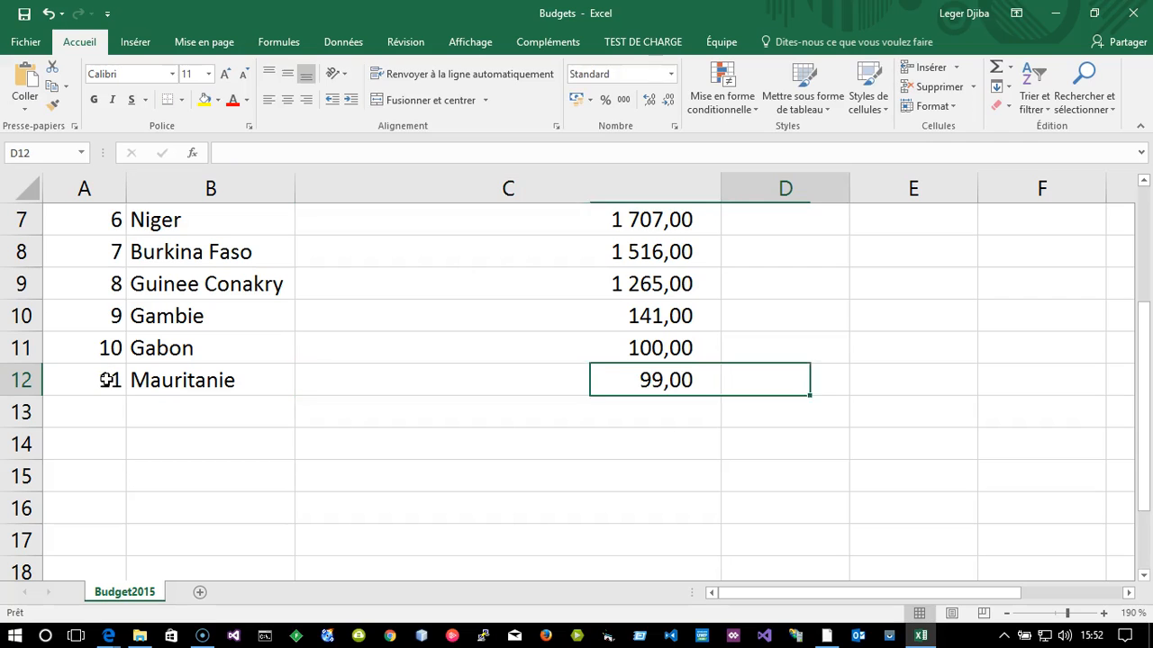
Save and close the Budgets workbook and go back to the Power BI Desktop report
key("ctrl+s")
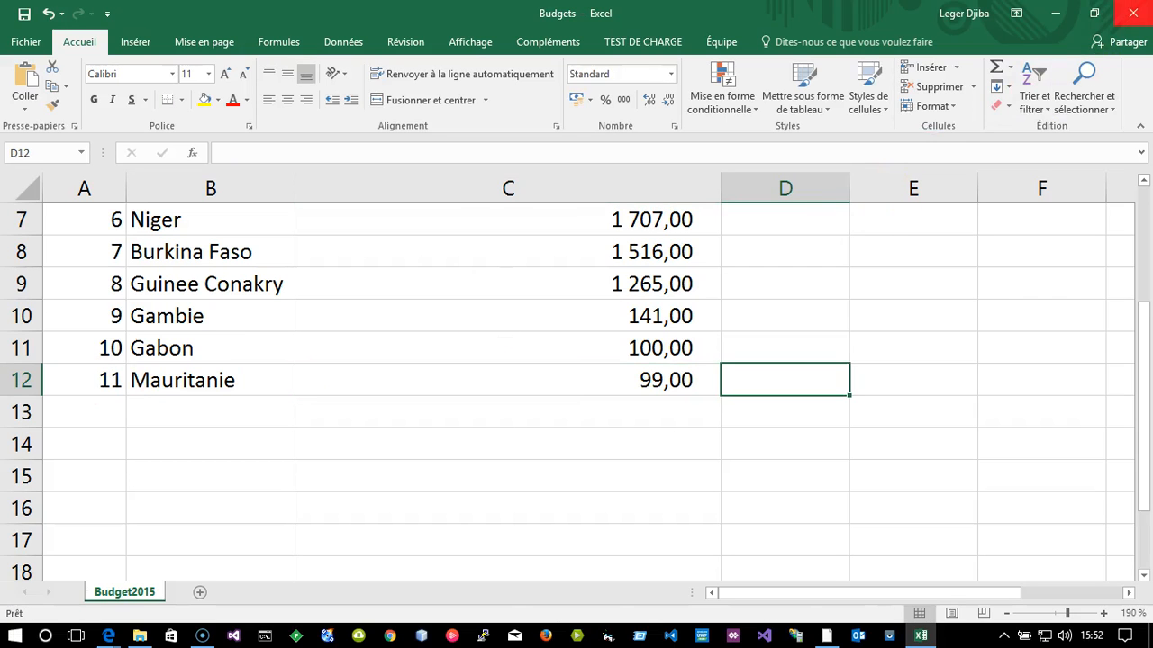
left_click(1132, 13)
left_click(1052, 8)
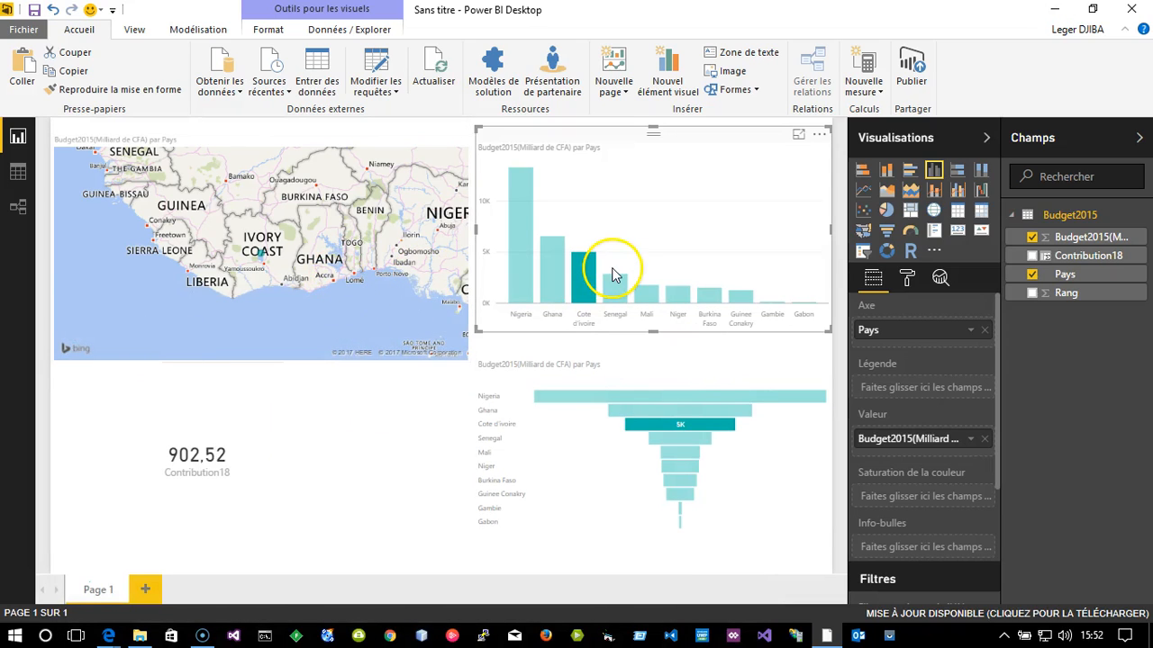
Refresh the report data, clear the Cote d'ivoire selection and inspect Mauritanie on the map
left_click(433, 63)
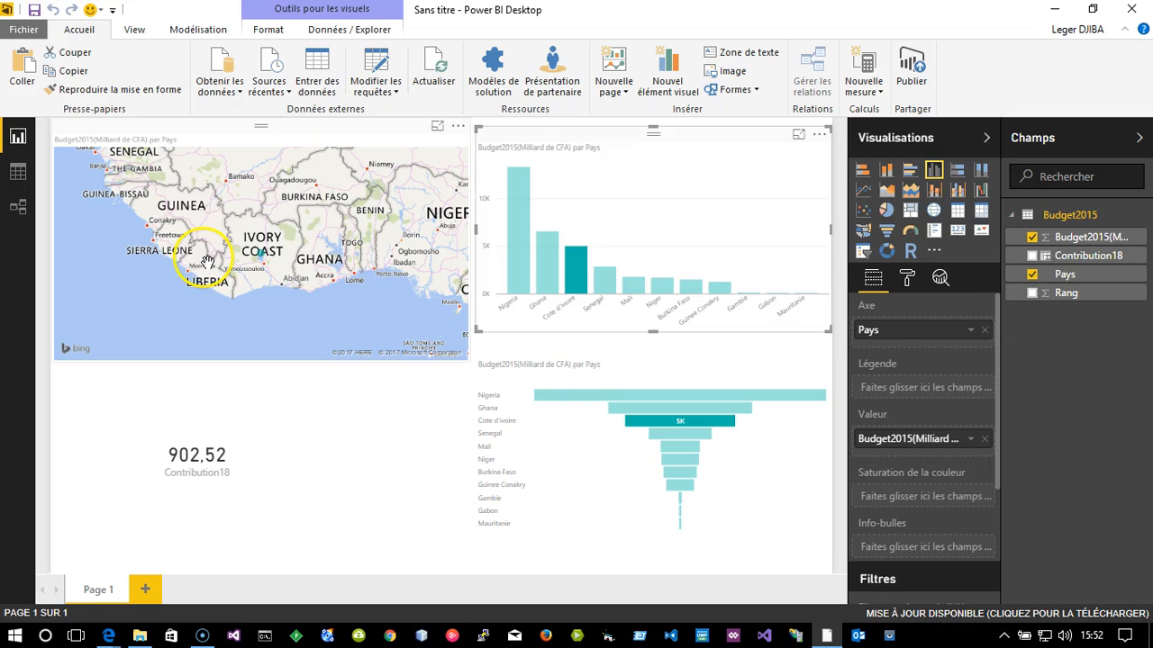
left_click(576, 275)
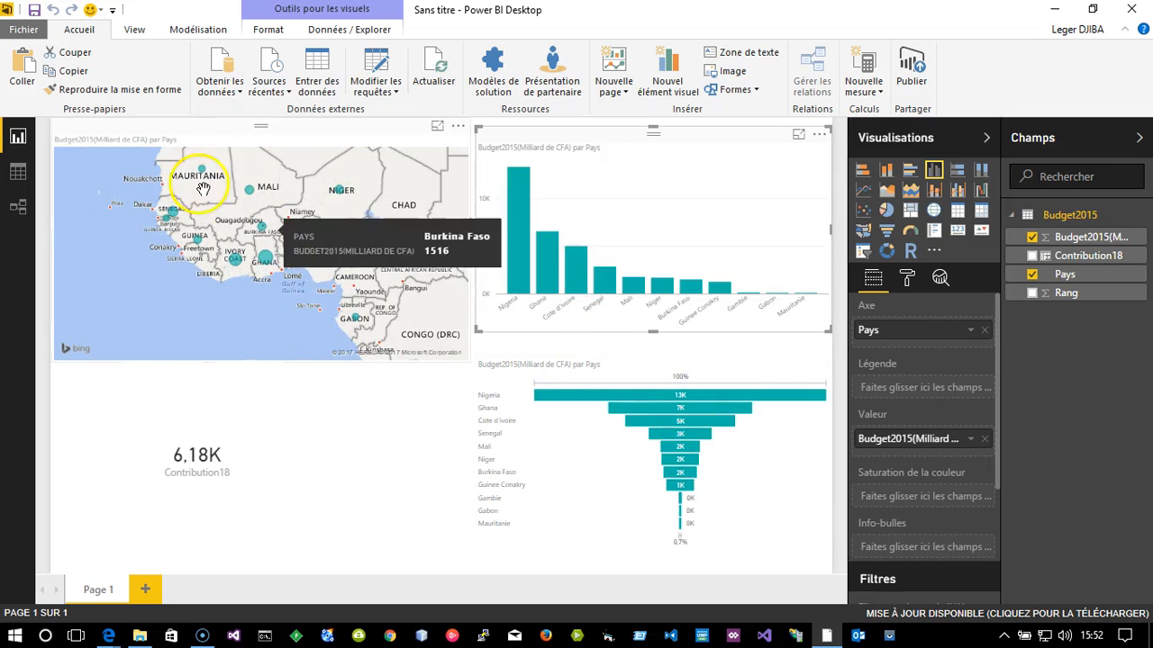
mouse_move(203, 171)
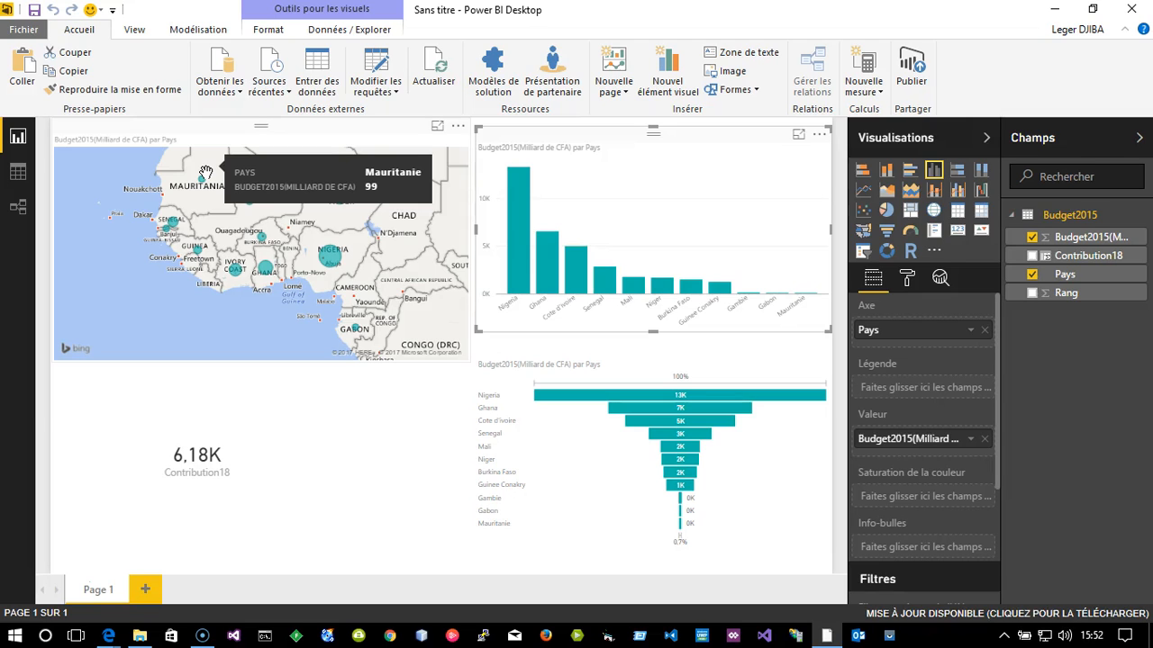
Convert the Contribution18 card to a slicer, extend its height downward and try adding the Pays field to it
left_click(195, 458)
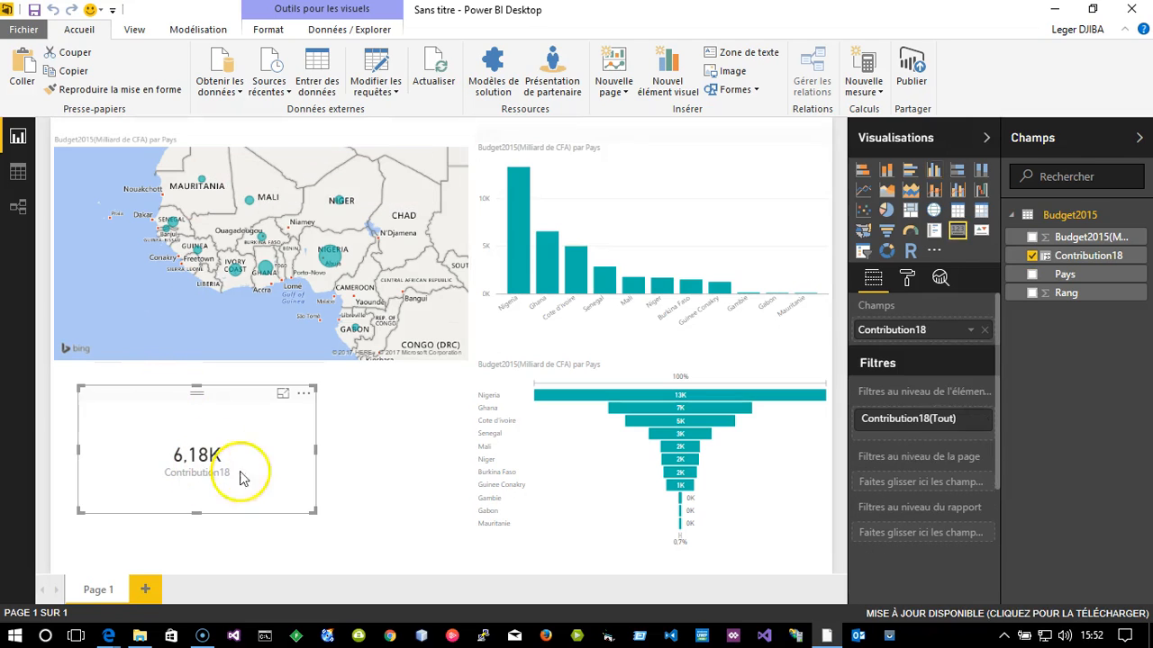
left_click(862, 252)
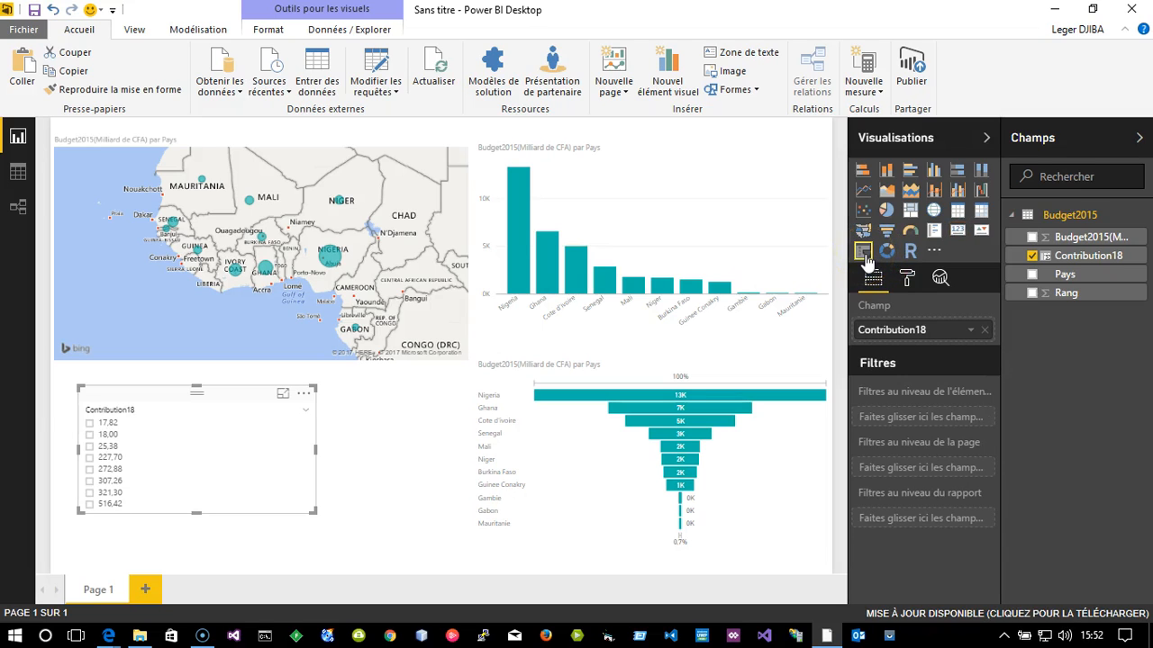
left_click_drag(197, 511, 196, 567)
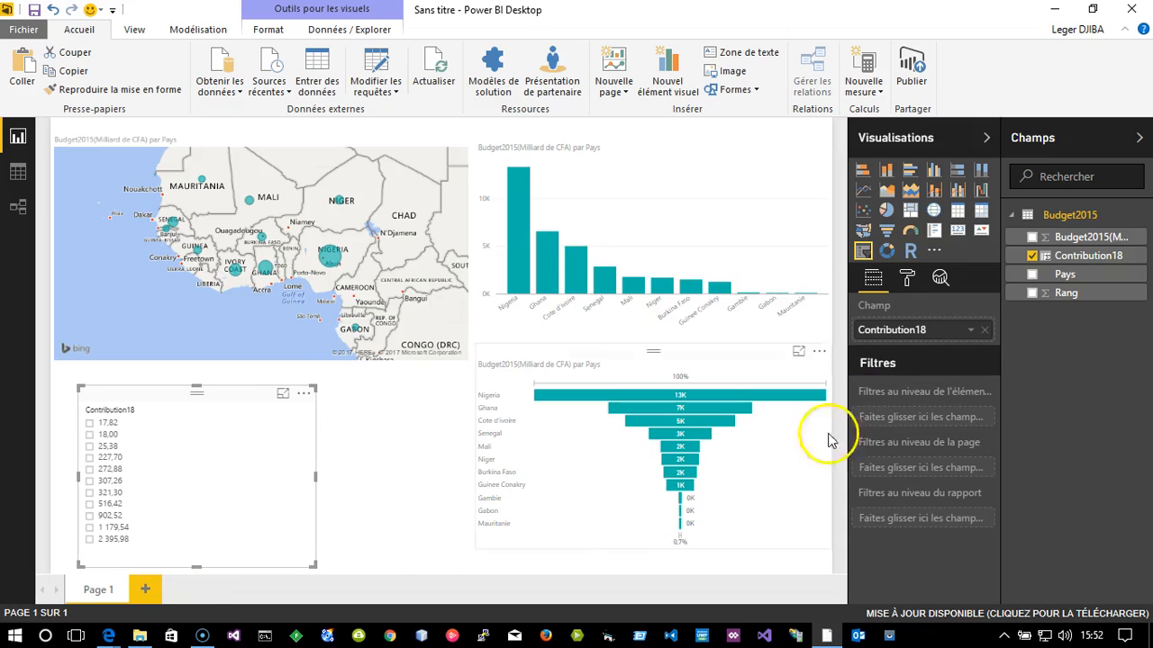
left_click_drag(1092, 282, 201, 450)
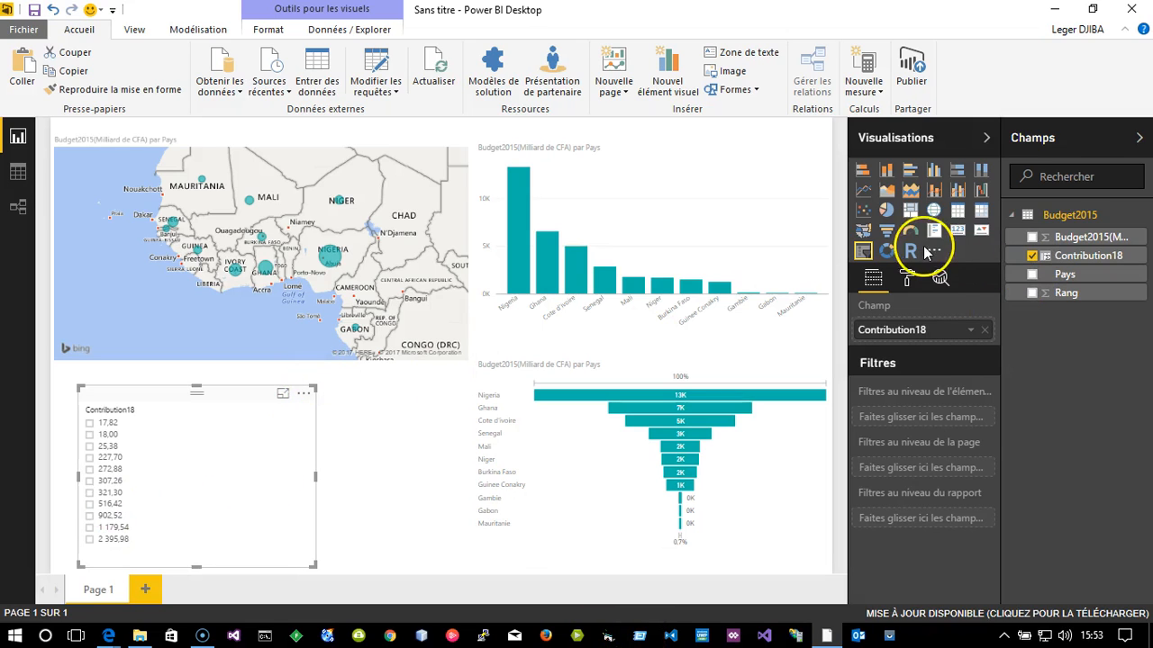
Try donut, stacked bar, pie and treemap types on the Contribution18 visual and settle on a gauge
left_click(890, 251)
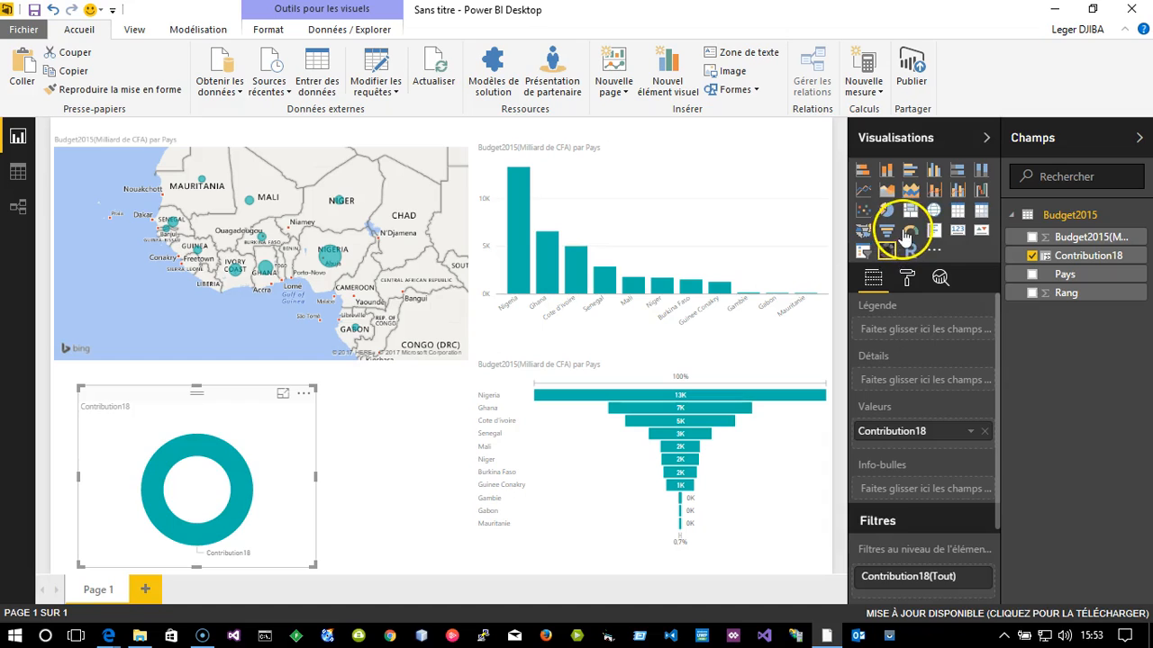
left_click(908, 232)
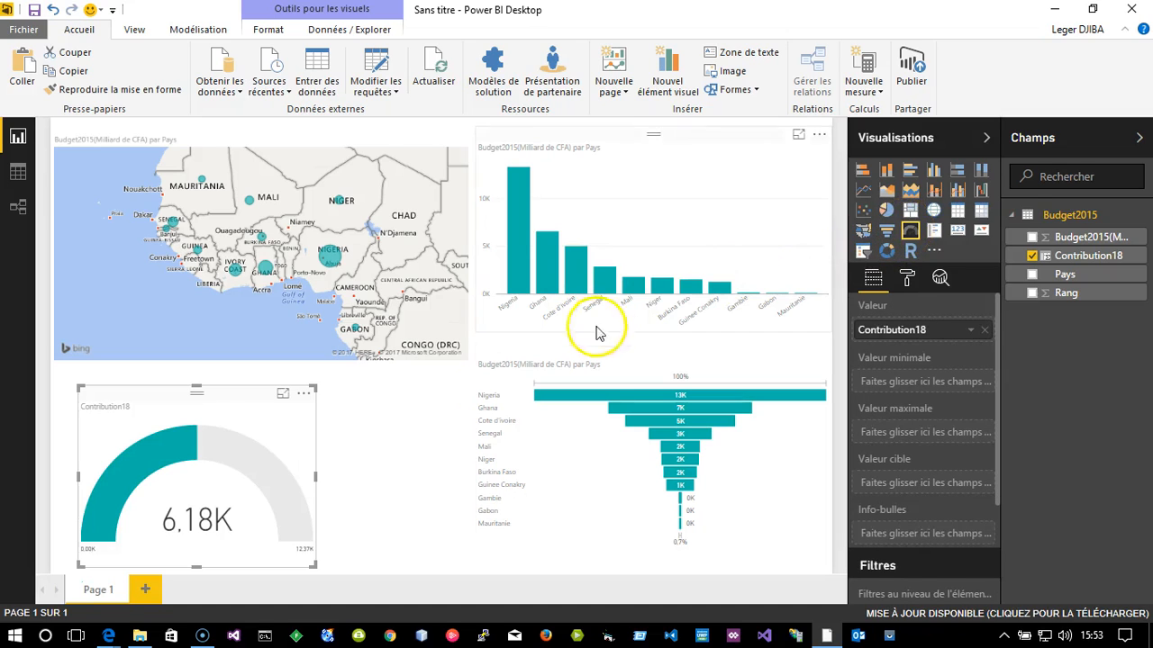
left_click(864, 217)
left_click(865, 193)
left_click(867, 173)
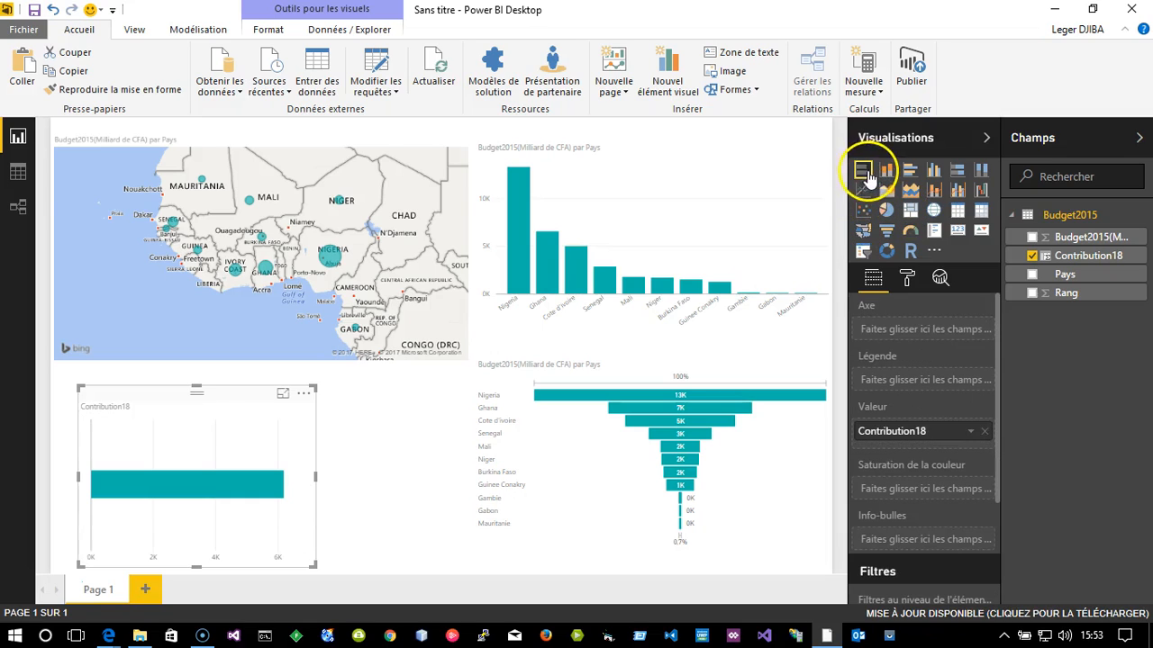
left_click(887, 171)
left_click(889, 209)
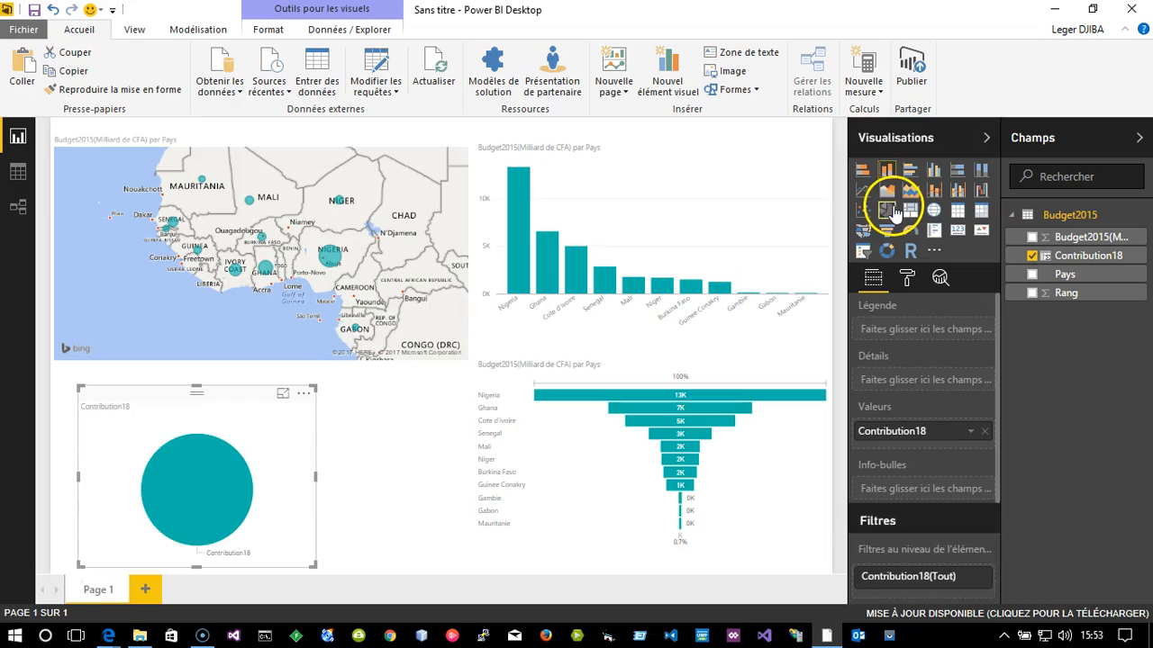
left_click(911, 210)
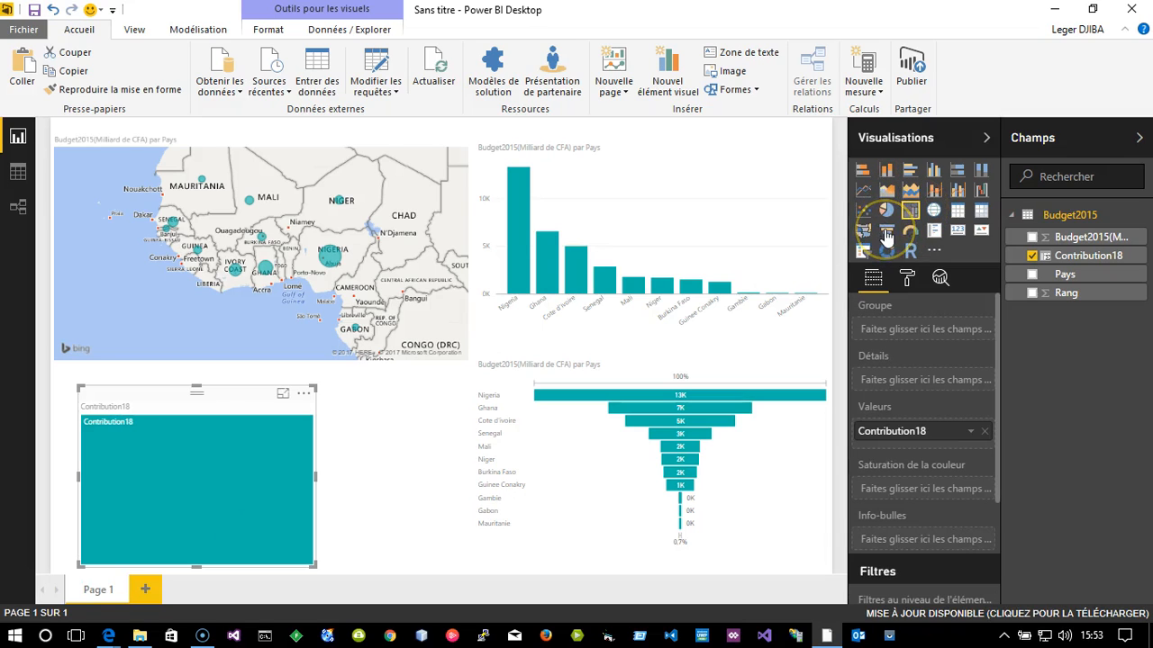
left_click(886, 236)
left_click(909, 230)
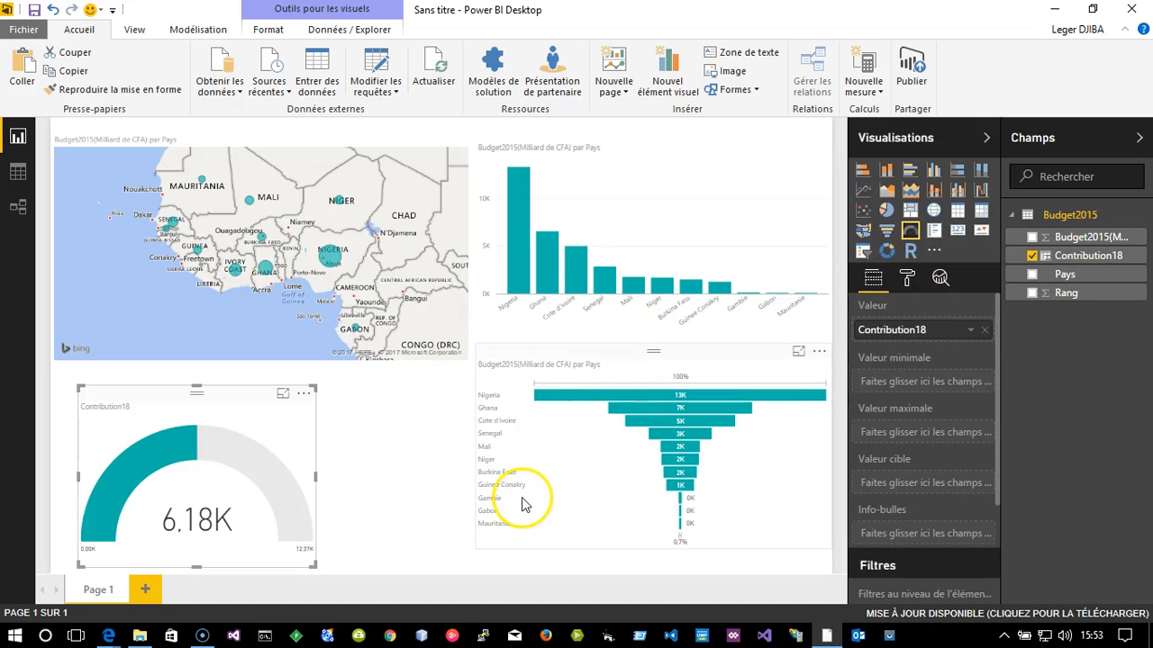
mouse_move(333, 254)
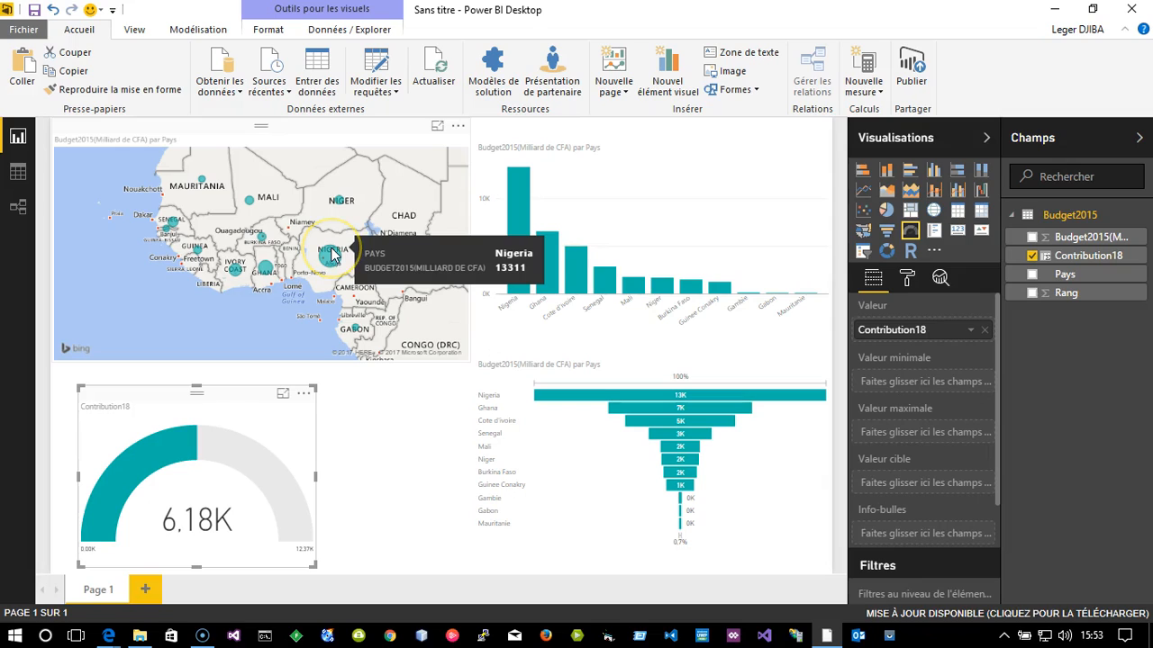